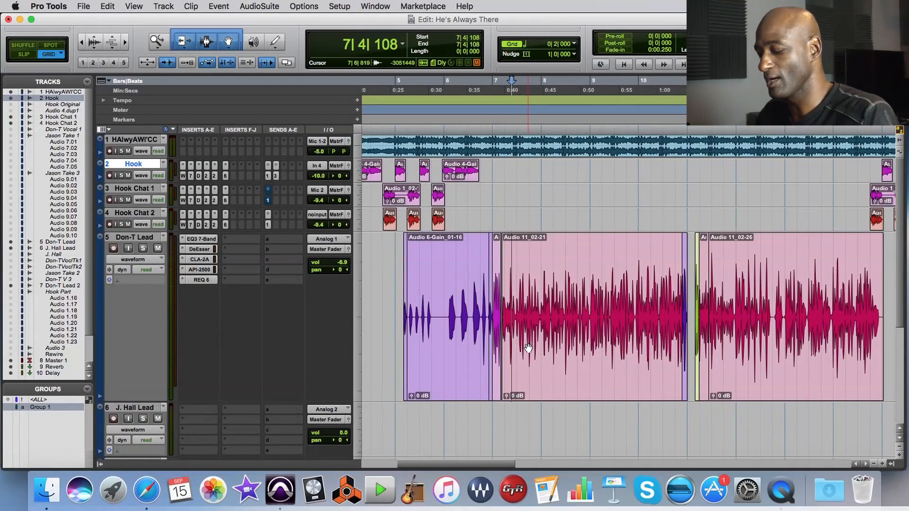
- Analyze the peak level of the Audio 11-Gain_07-38 clip on the Don-T Lead track with the AudioSuite Gain plug-in
scroll(528, 348, "up", 6)
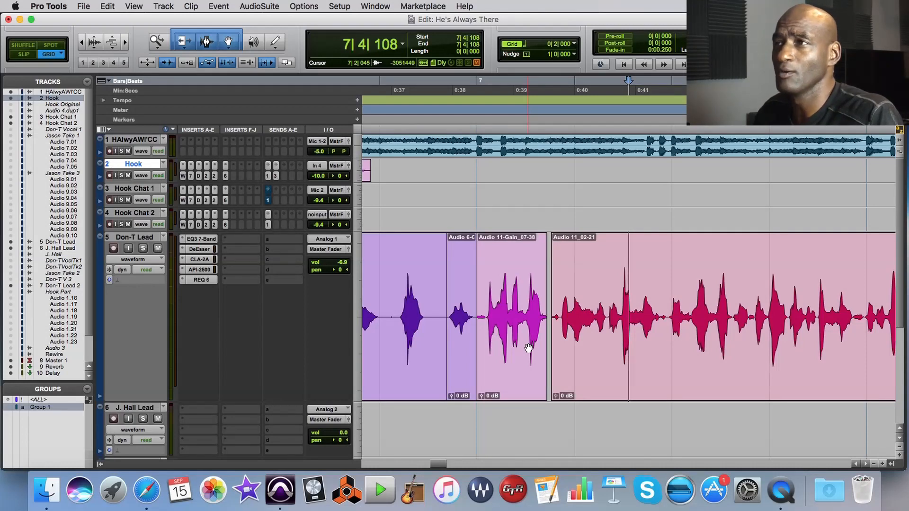
left_click(528, 348)
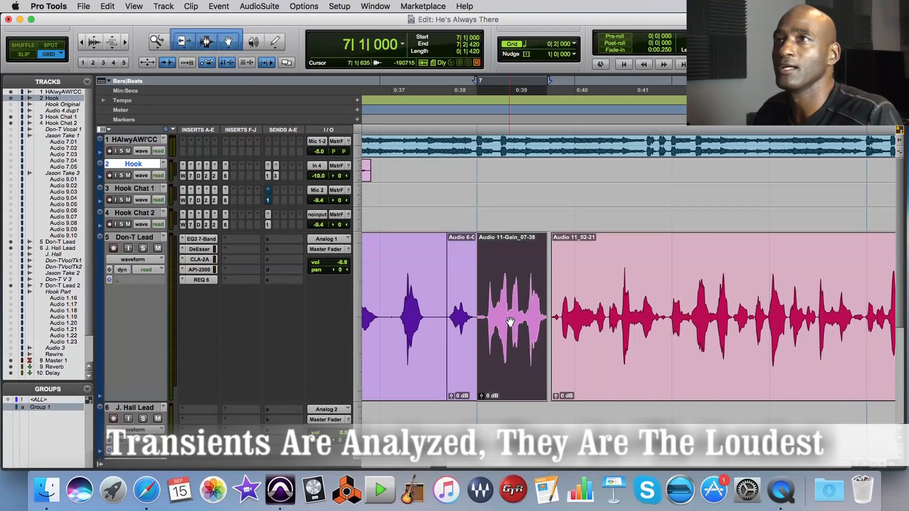
left_click(274, 7)
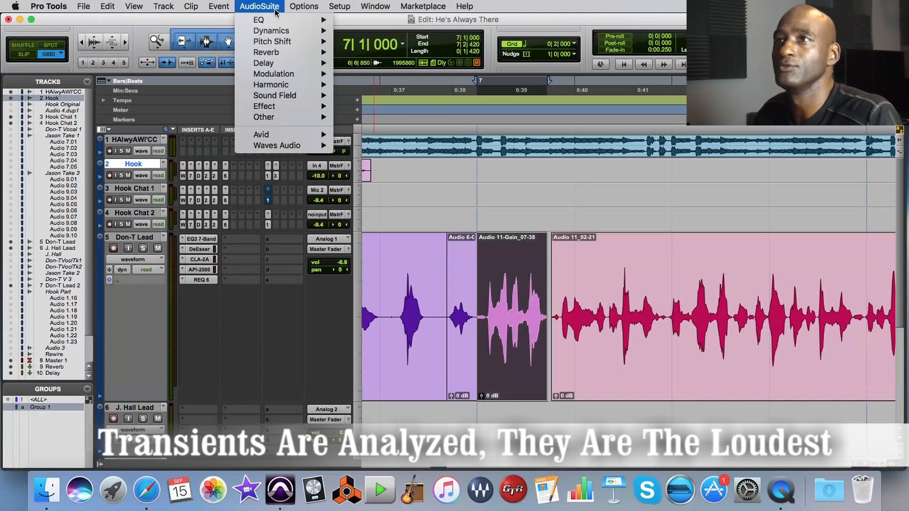
mouse_move(286, 121)
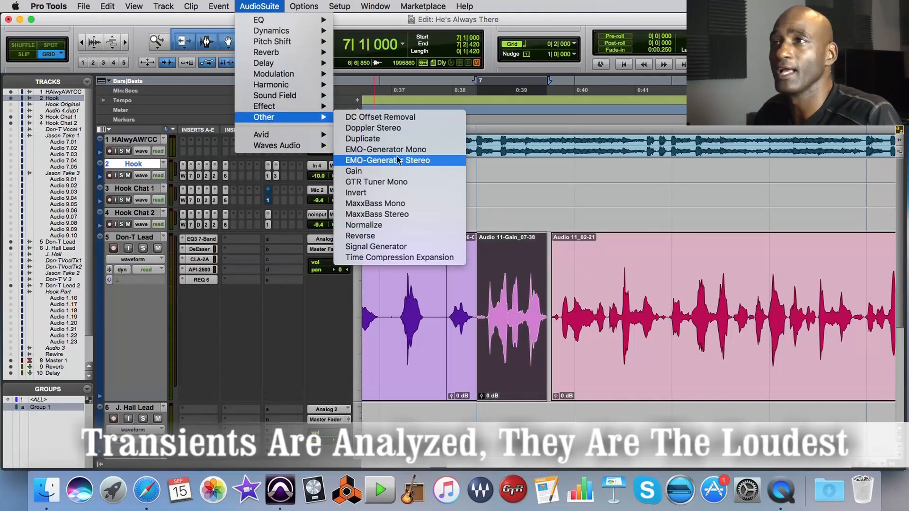
left_click(393, 172)
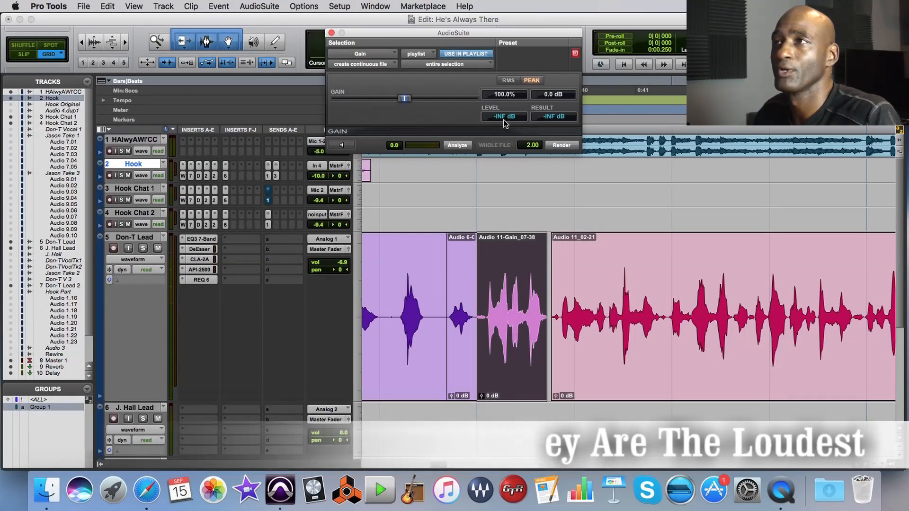
left_click(457, 145)
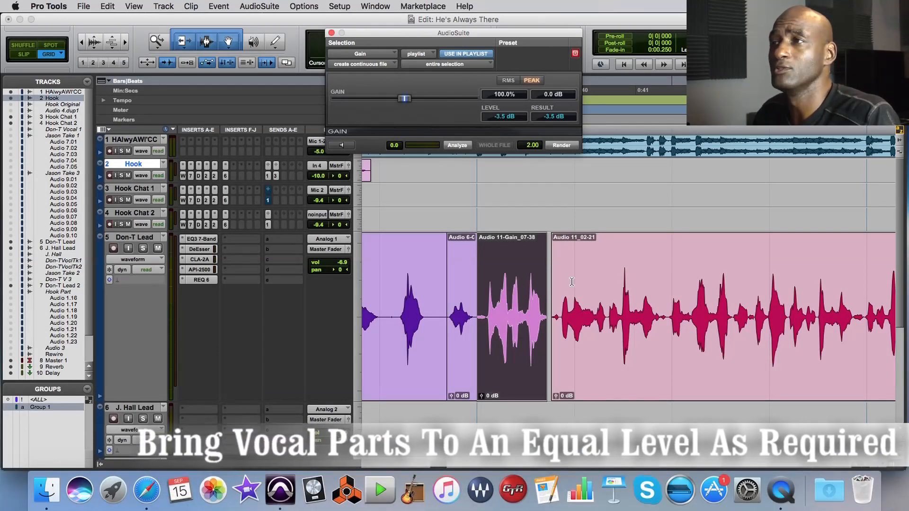
- Analyze the peak level of the neighbouring Audio 11_02-21 clip and close the Gain plug-in
left_click(573, 357)
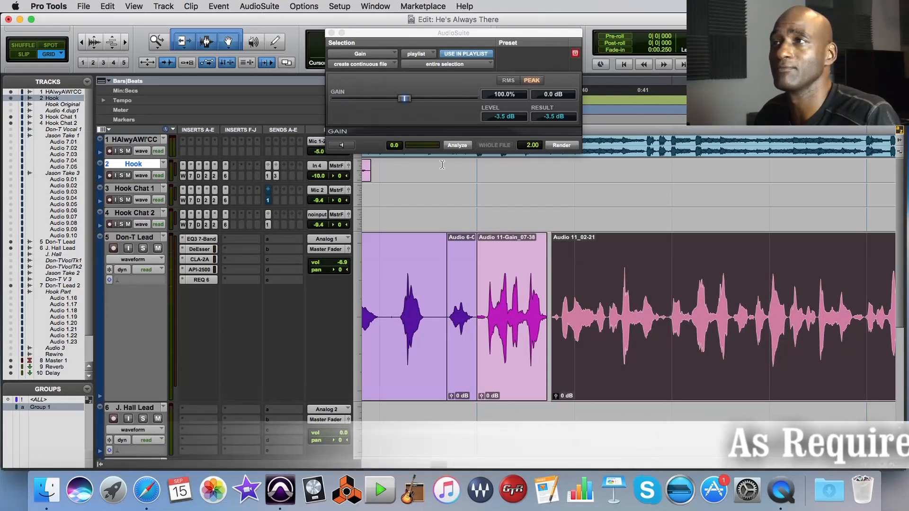
left_click(451, 145)
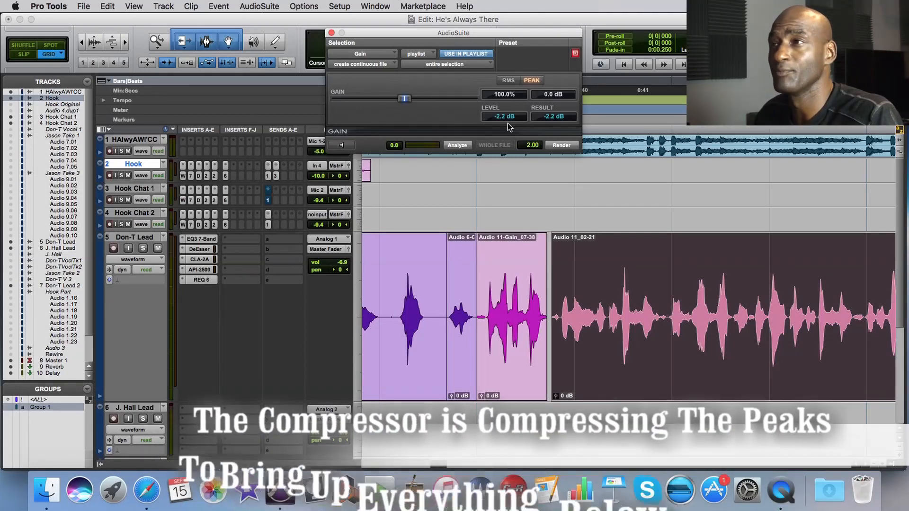
left_click(331, 33)
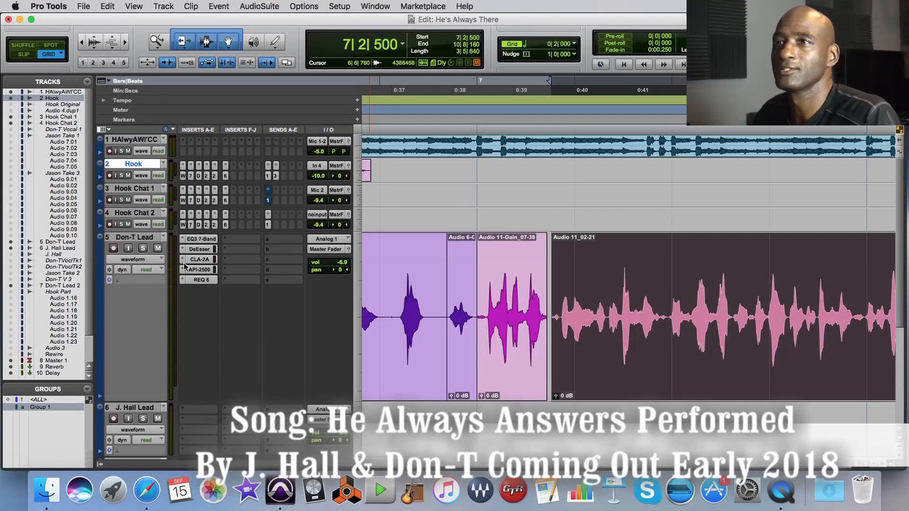
- Solo the Don-T Lead track and play it from bar 7 to hear the vocal with its inserts active
left_click(143, 249)
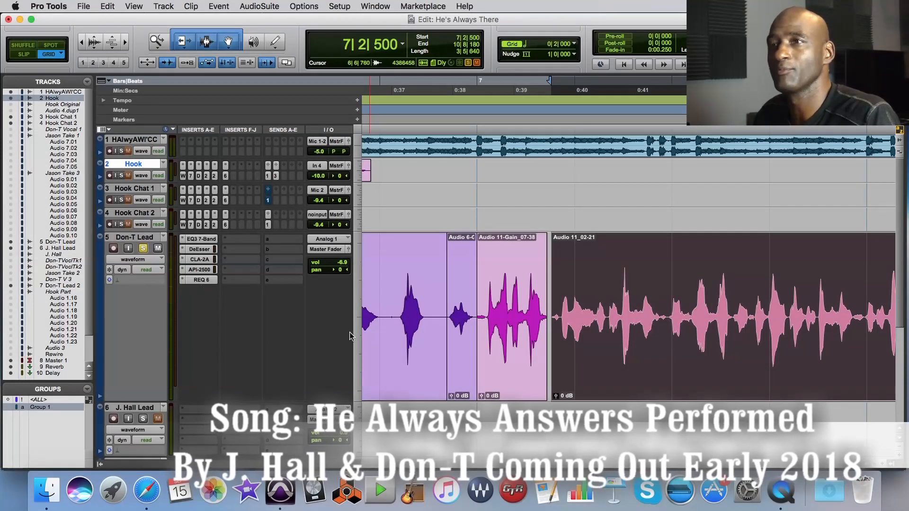
scroll(241, 387, "down", 2)
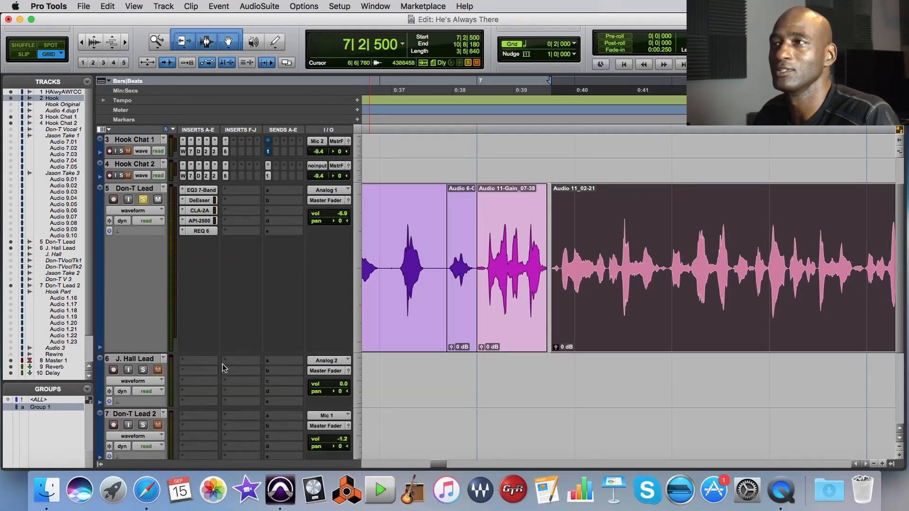
scroll(237, 348, "up", 2)
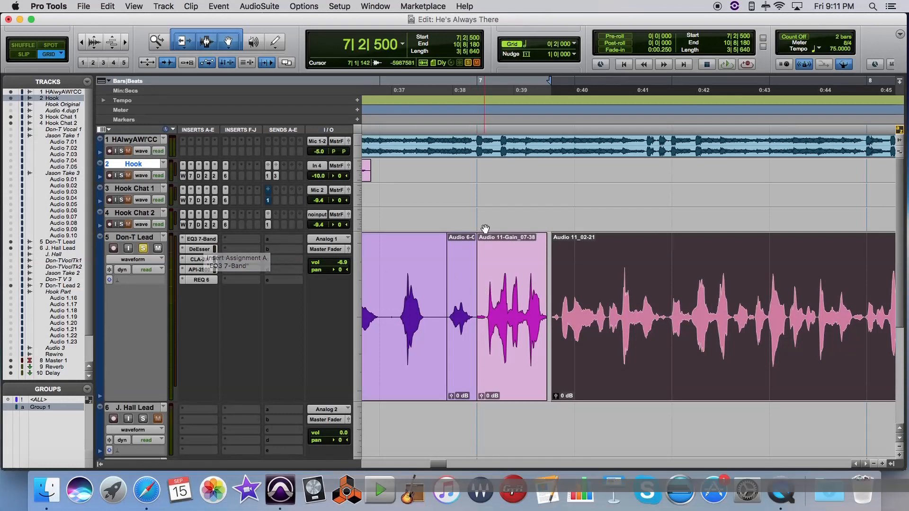
left_click(479, 213)
key("space")
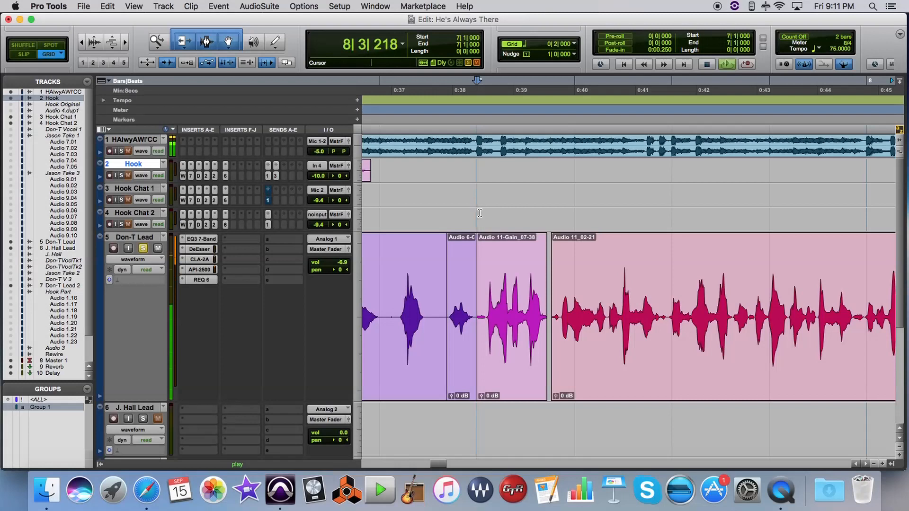
key("space")
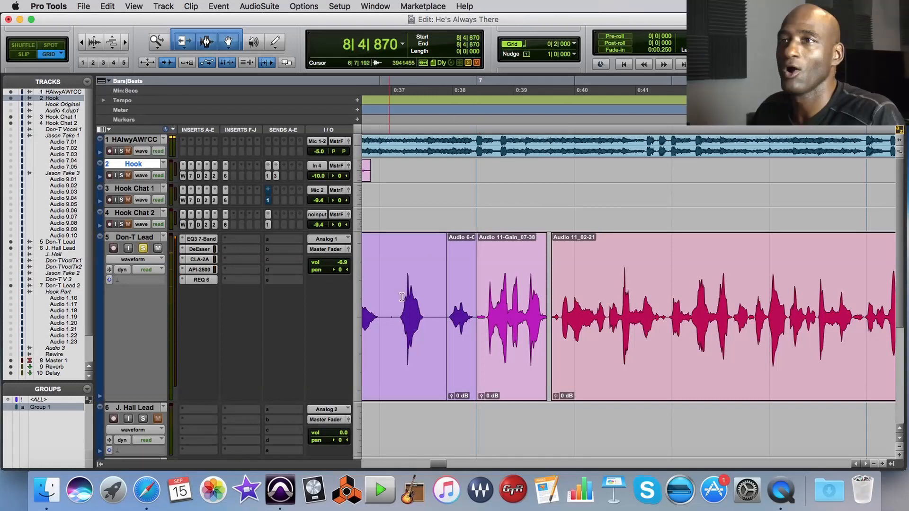
- Bypass all inserts on the Don-T Lead track and play the vocal again from bar 7
left_click(194, 242, "shift+super")
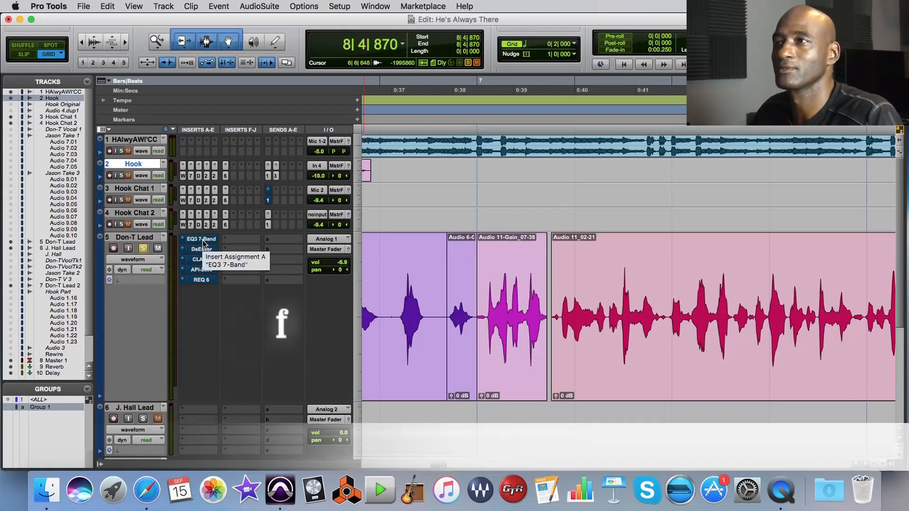
key("space")
key("space")
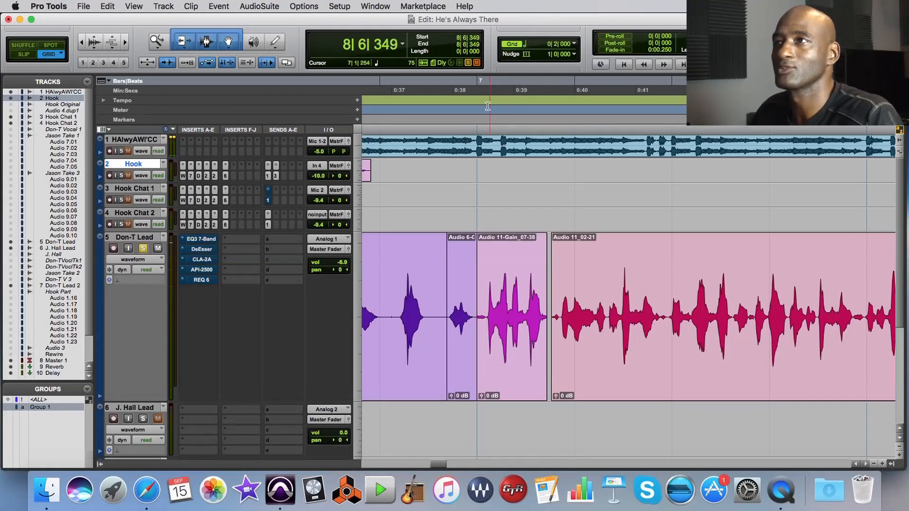
left_click(473, 85)
key("space")
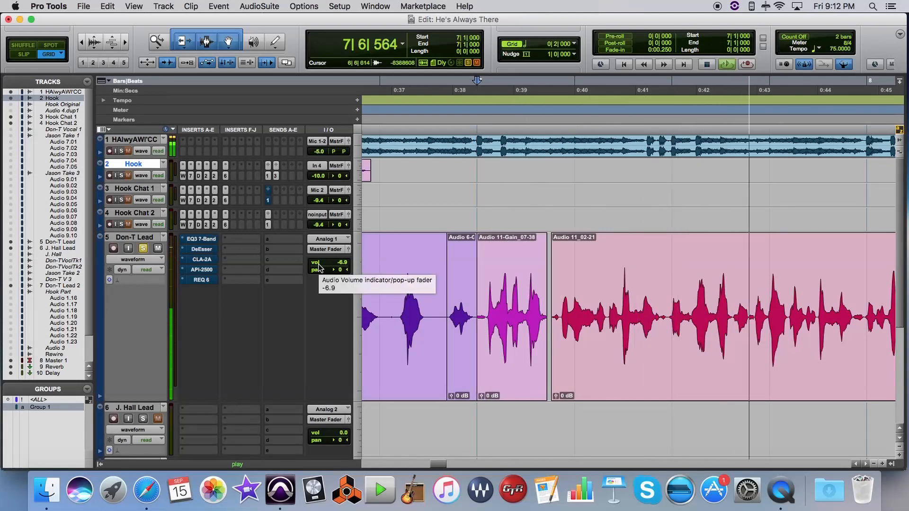
- Compare the Don-T Lead vocal with all inserts active and bypassed during playback, leave them active, and unsolo the track
left_click(203, 242, "shift+super")
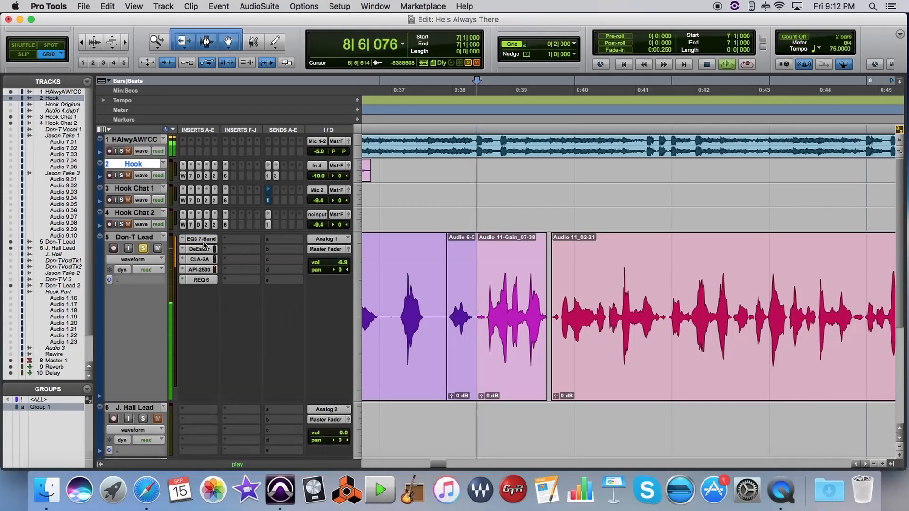
left_click(204, 244, "shift+super")
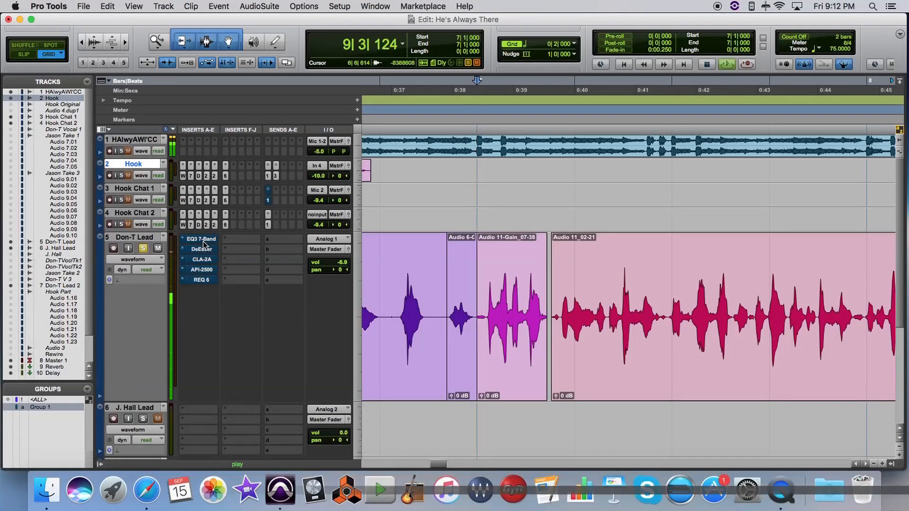
left_click(203, 243, "shift+super")
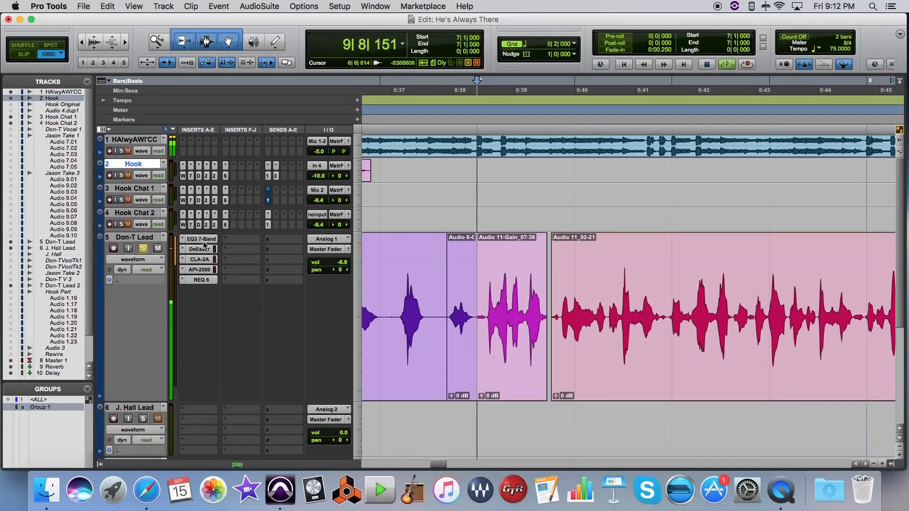
left_click(204, 243, "shift+super")
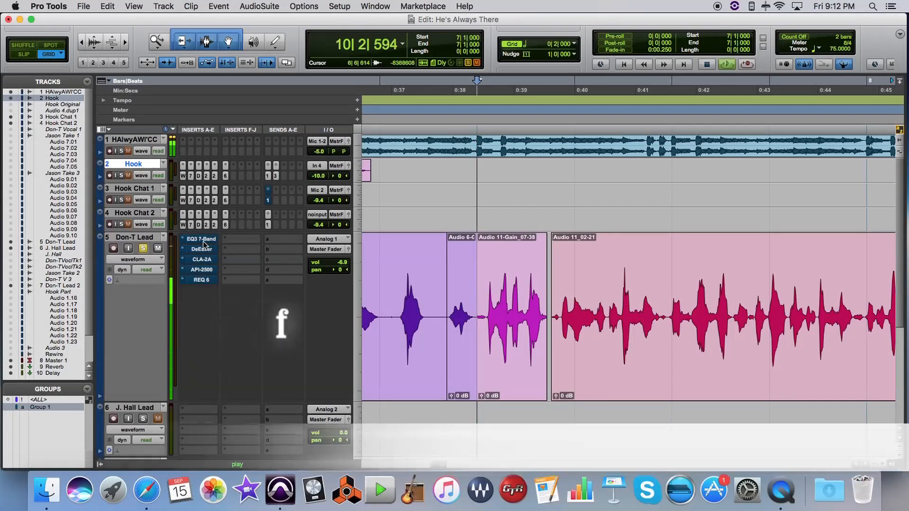
left_click(203, 243, "shift+super")
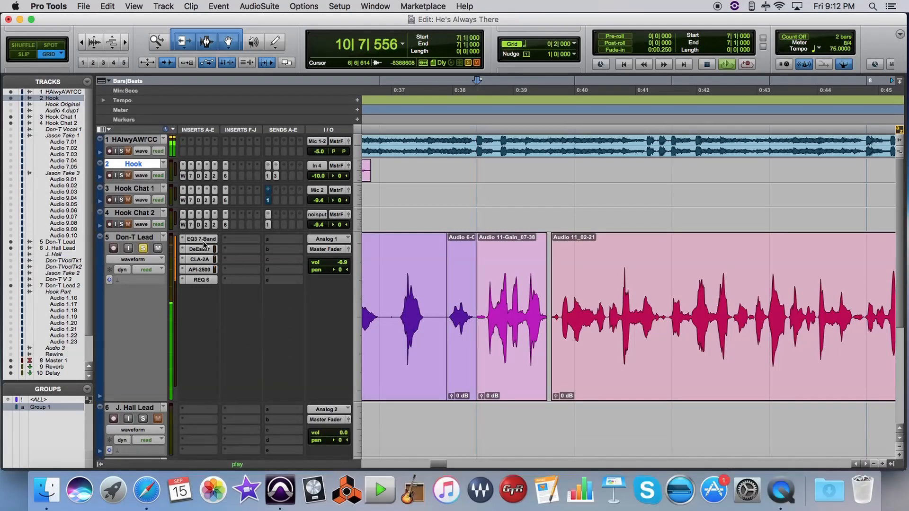
key("space")
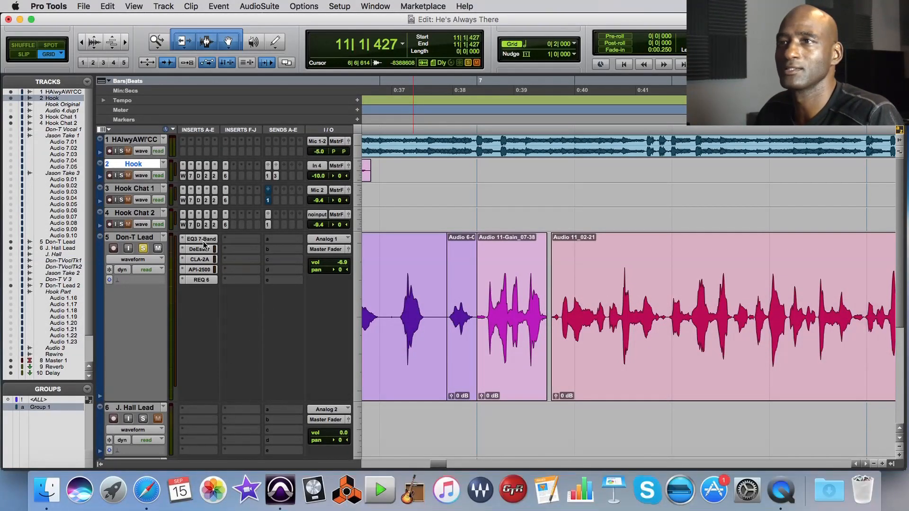
left_click(146, 249)
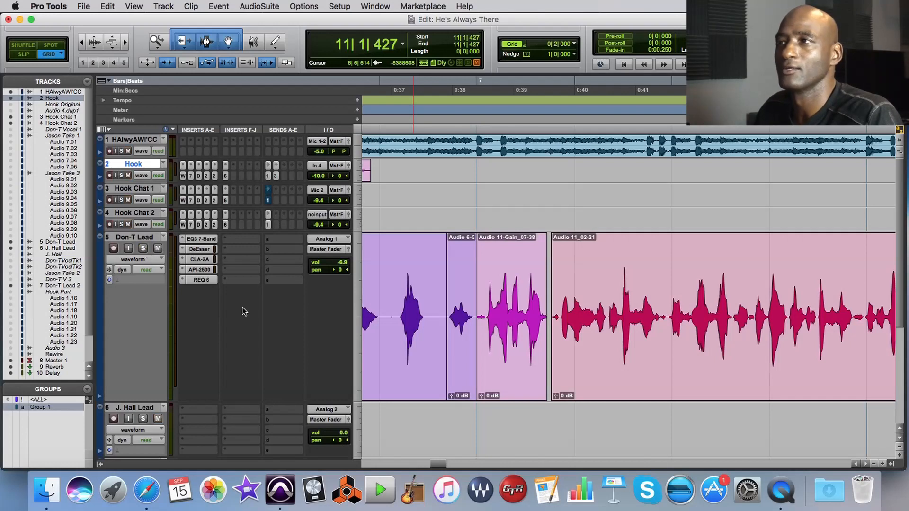
- Set the track height of Don-T Lead to small and of J. Hall Lead to large
left_click(105, 244)
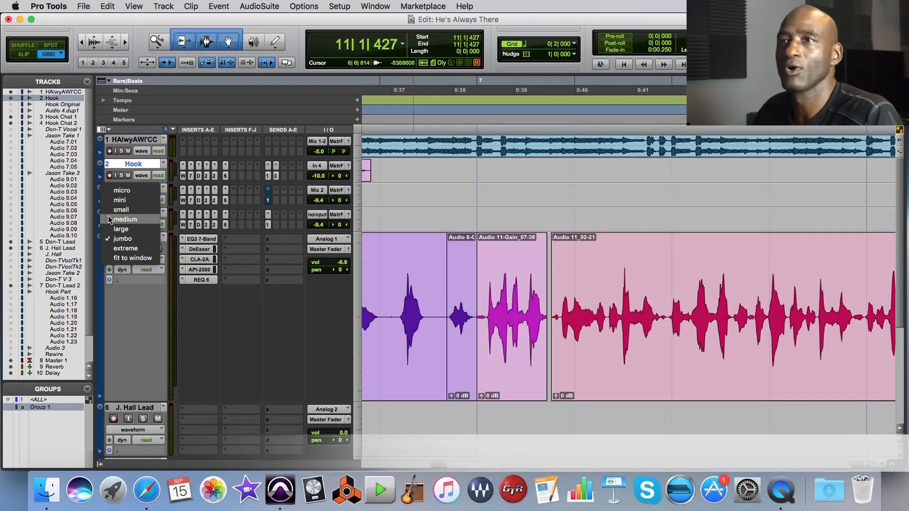
left_click(109, 218)
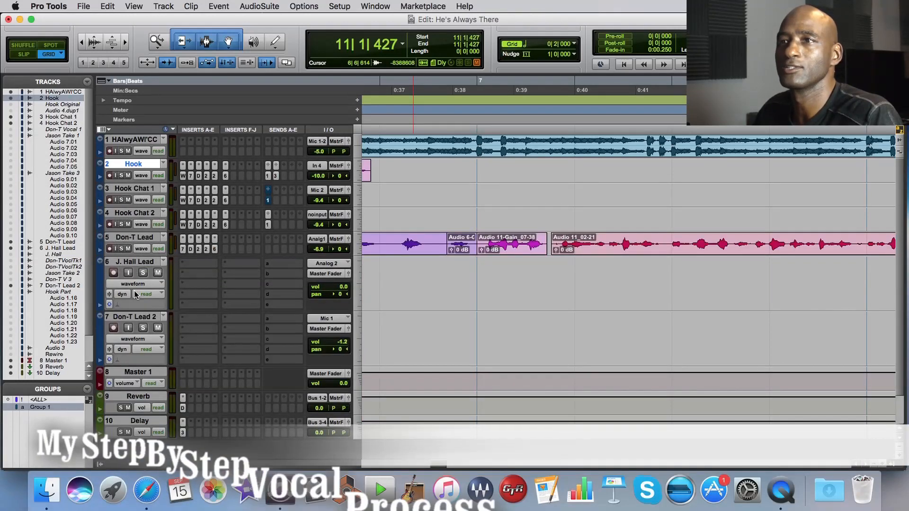
left_click(100, 263)
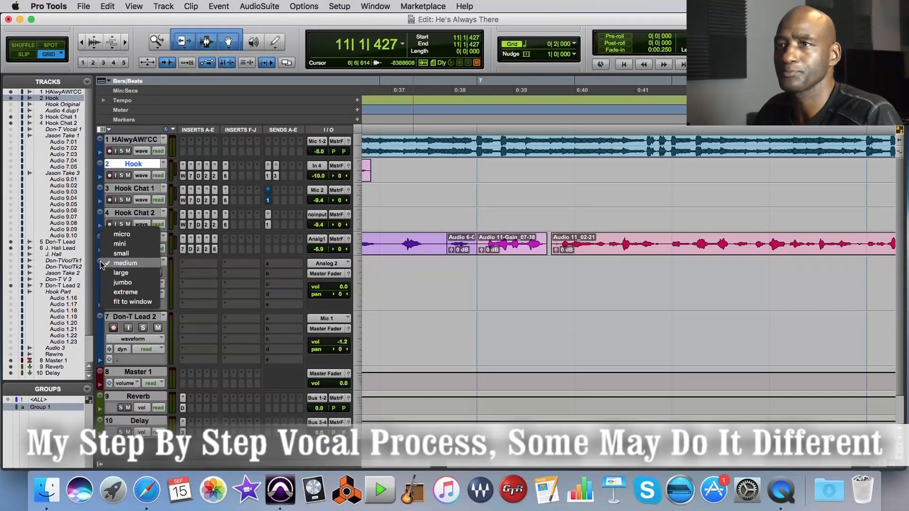
left_click(106, 273)
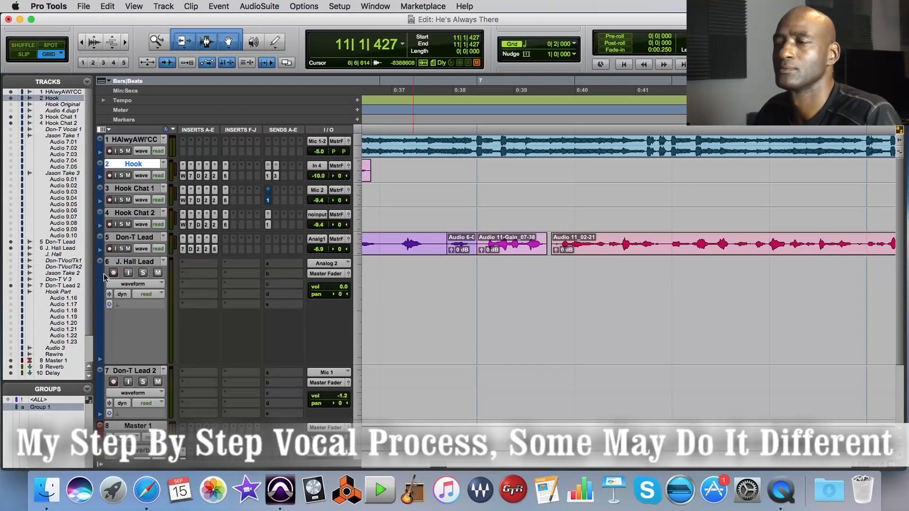
left_click_drag(442, 465, 575, 462)
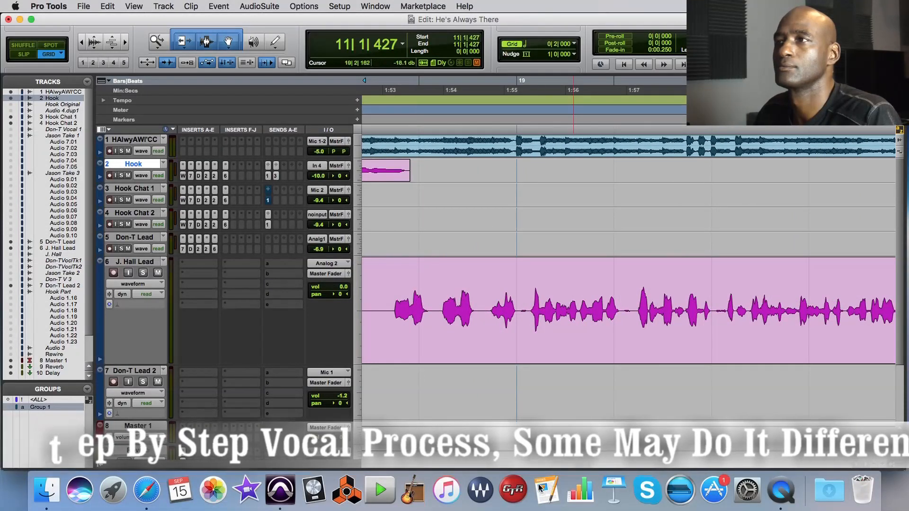
left_click_drag(515, 291, 804, 282)
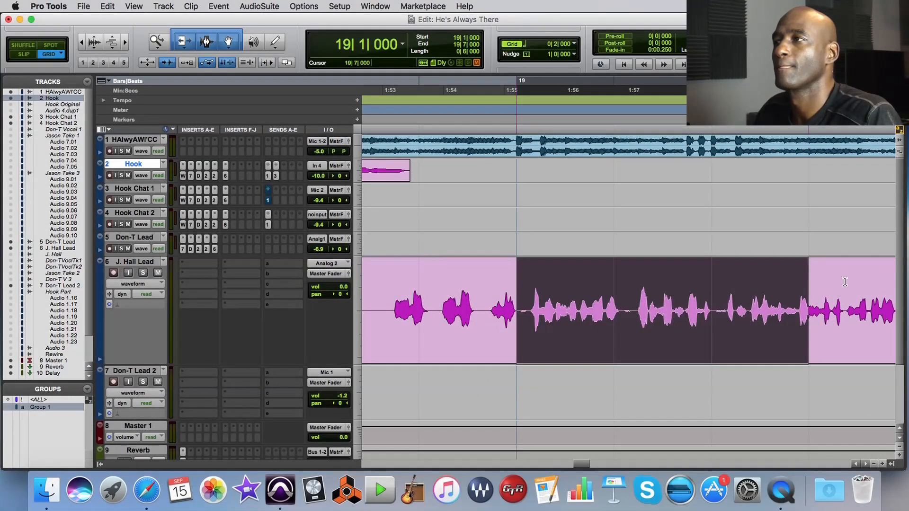
left_click(861, 281, "shift")
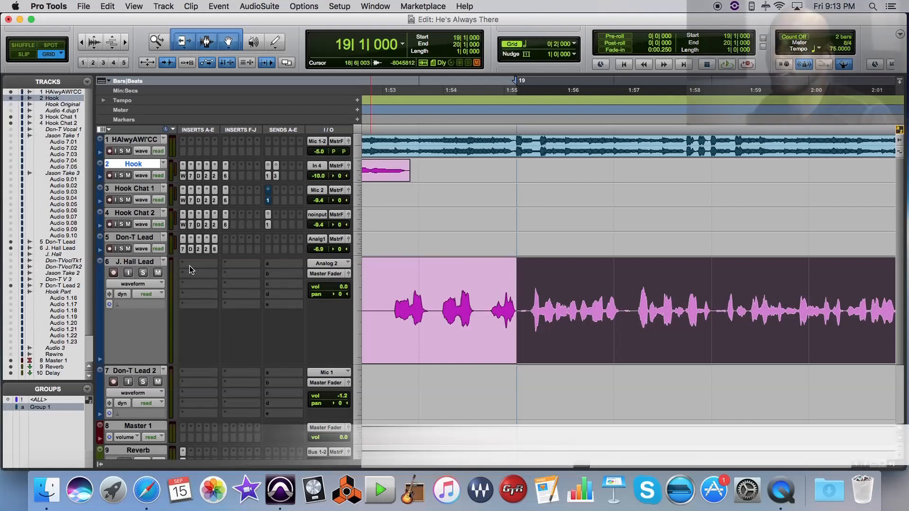
- Insert EQ3 7-Band (mono) in the first insert slot of J. Hall Lead and set its LMF band Q to 10
left_click(189, 265)
mouse_move(301, 290)
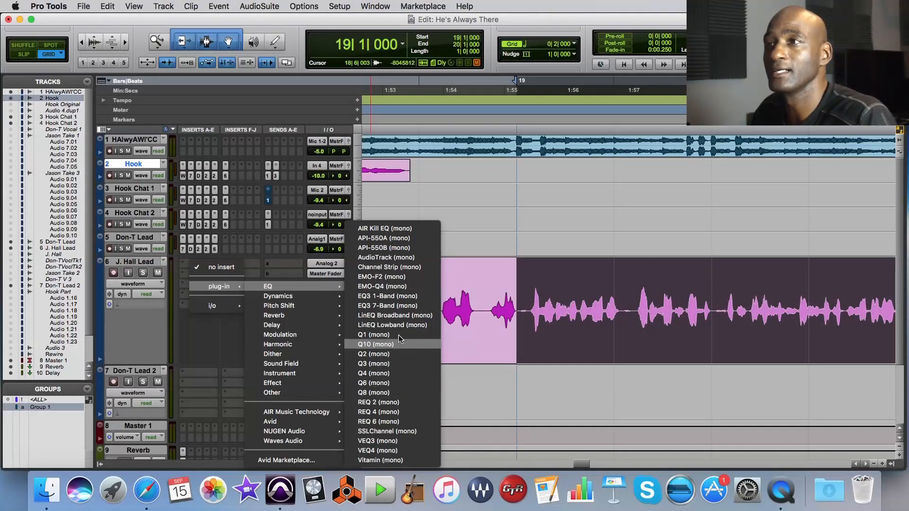
left_click(397, 306)
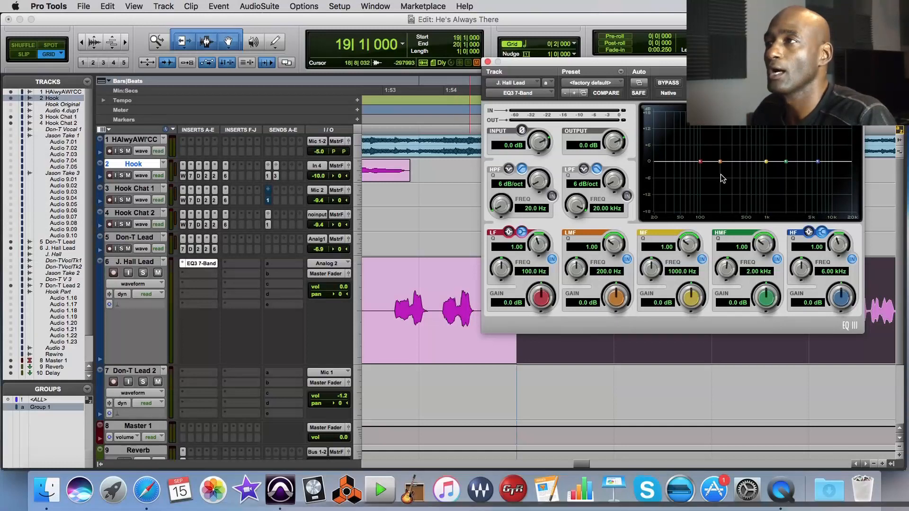
left_click_drag(707, 61, 548, 58)
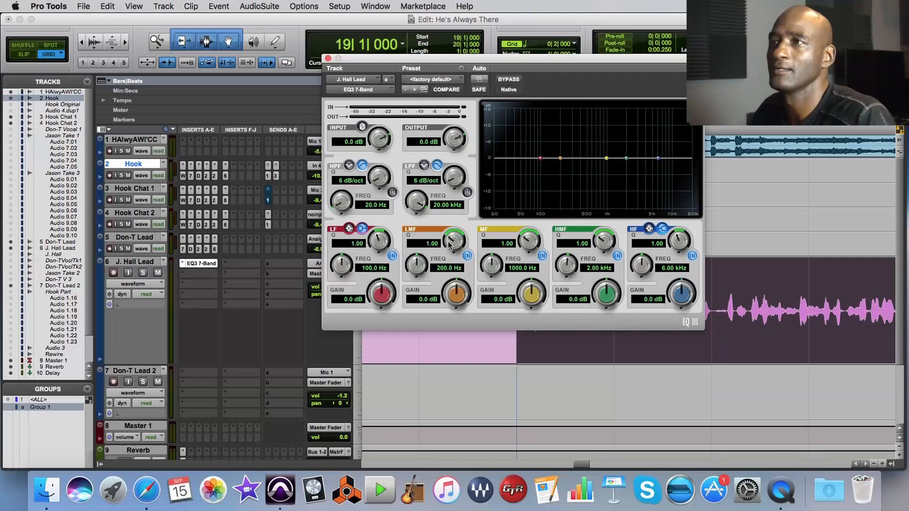
left_click_drag(448, 242, 448, 205)
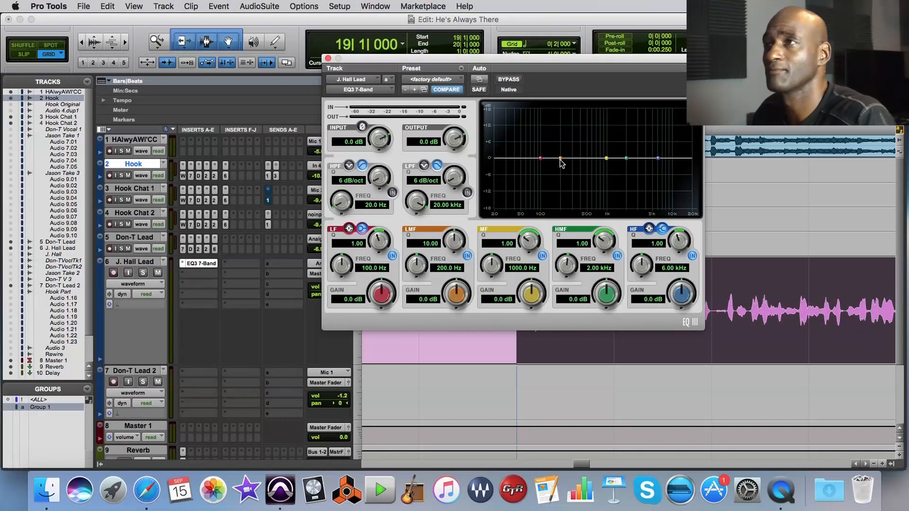
- Solo J. Hall Lead, play it back, and sweep the LMF band with about 18 dB of boost between 264 and 286 Hz
key("space")
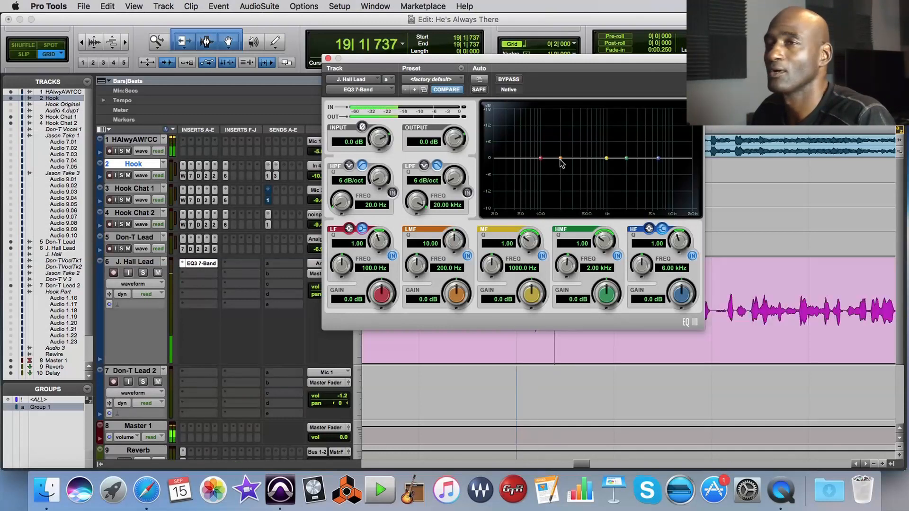
left_click(143, 273)
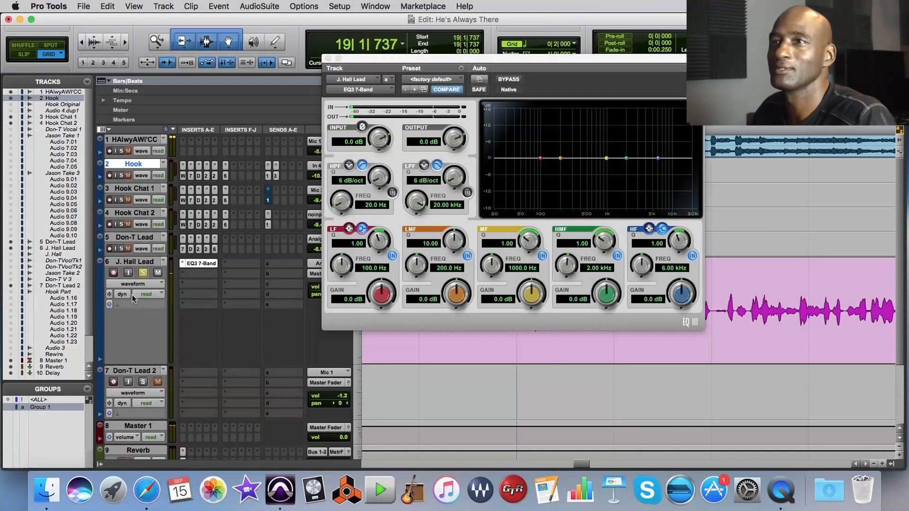
left_click_drag(560, 158, 568, 112)
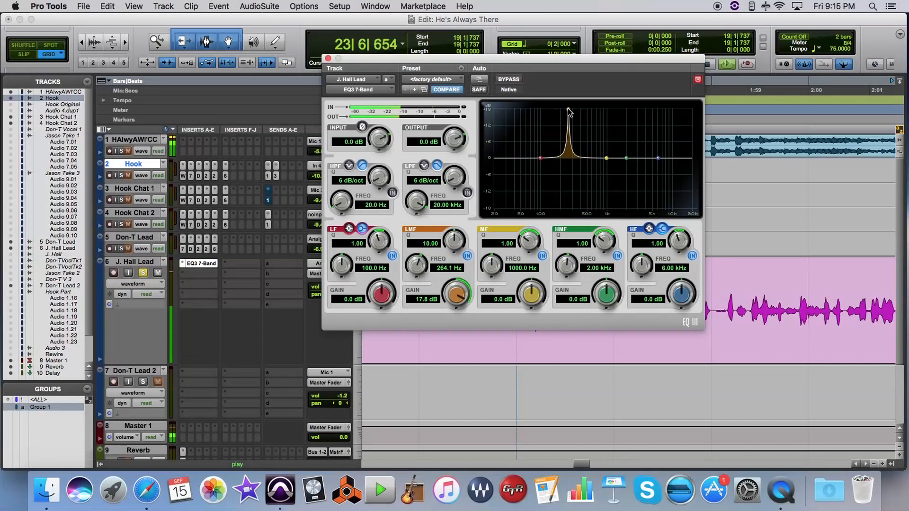
left_click_drag(569, 112, 570, 112)
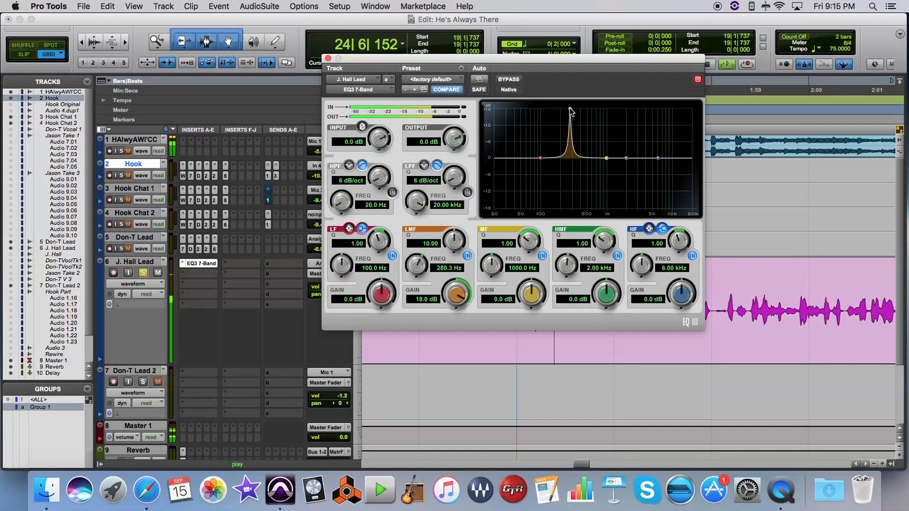
left_click_drag(571, 112, 570, 112)
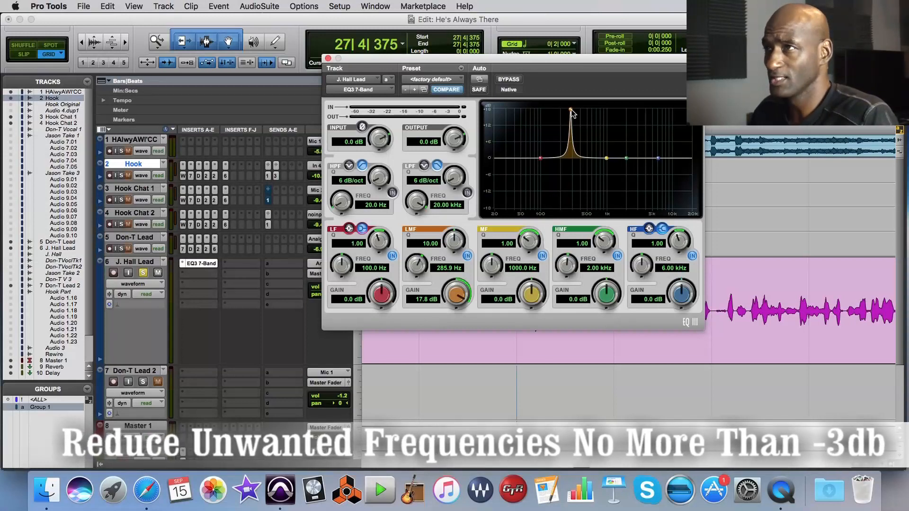
- Cut the LMF band by 3.8 dB at 285.9 Hz and set its Q to 6.03
left_click_drag(572, 114, 572, 126)
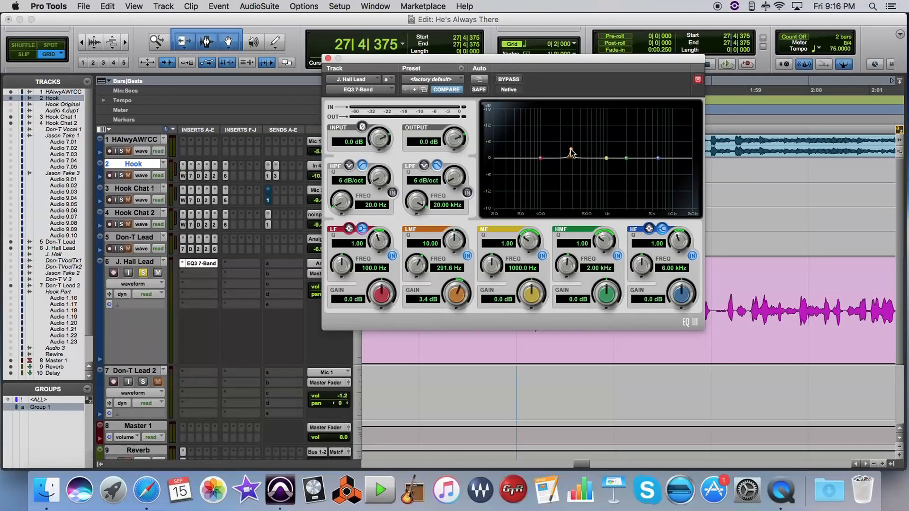
left_click_drag(571, 163, 572, 165)
left_click_drag(570, 162, 571, 167)
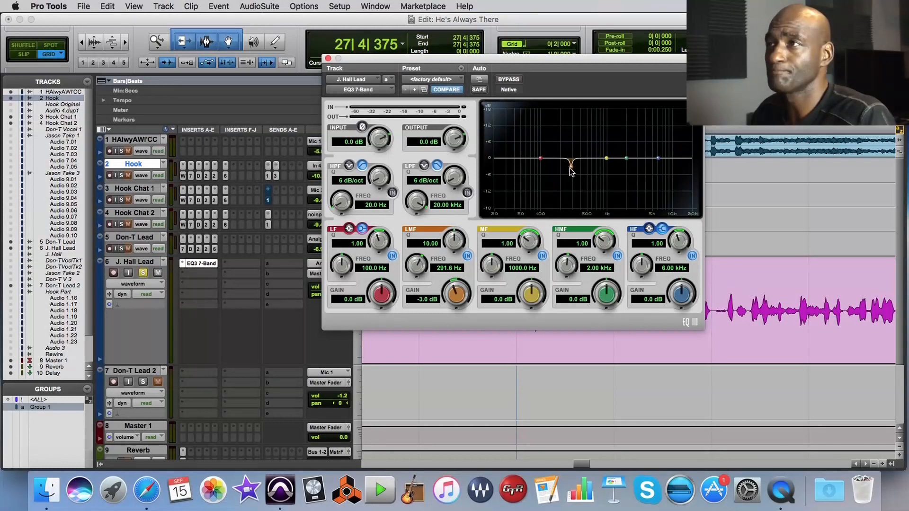
left_click_drag(571, 168, 571, 169)
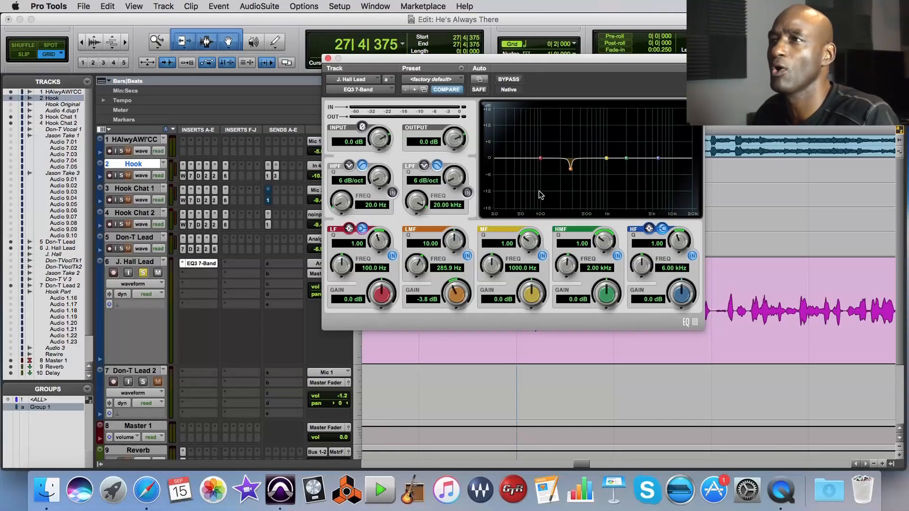
left_click_drag(453, 240, 454, 240)
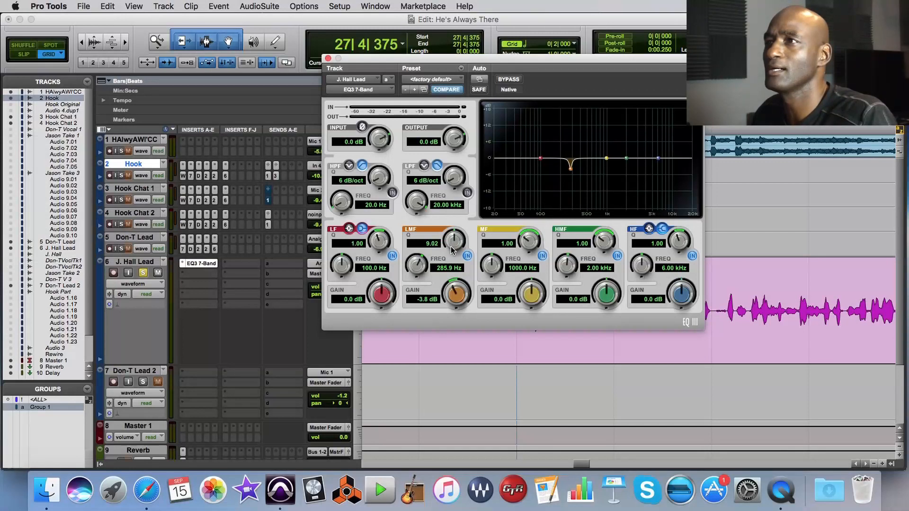
left_click_drag(450, 239, 435, 280)
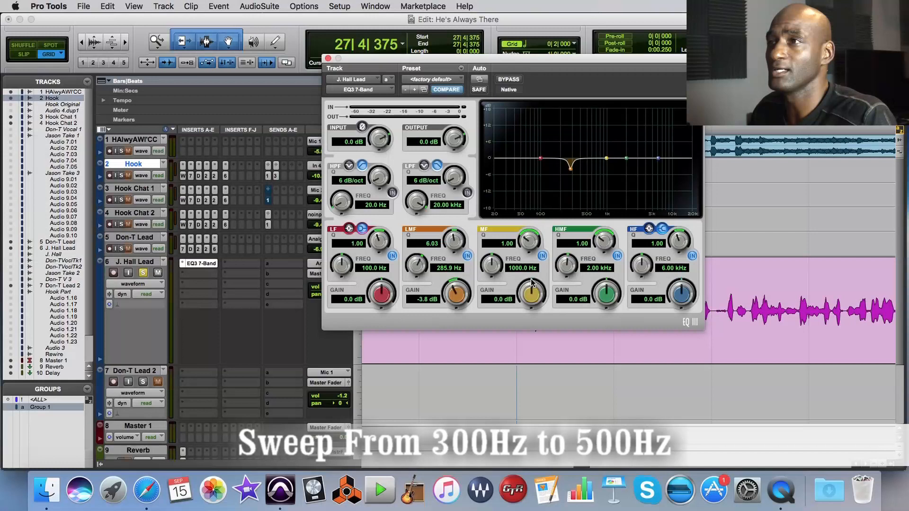
- Set the MF band to 300 Hz with Q 10, and refine the LMF band to Q 7.59, 280.3 Hz and -4.0 dB
left_click_drag(498, 266, 480, 311)
left_click_drag(490, 263, 483, 296)
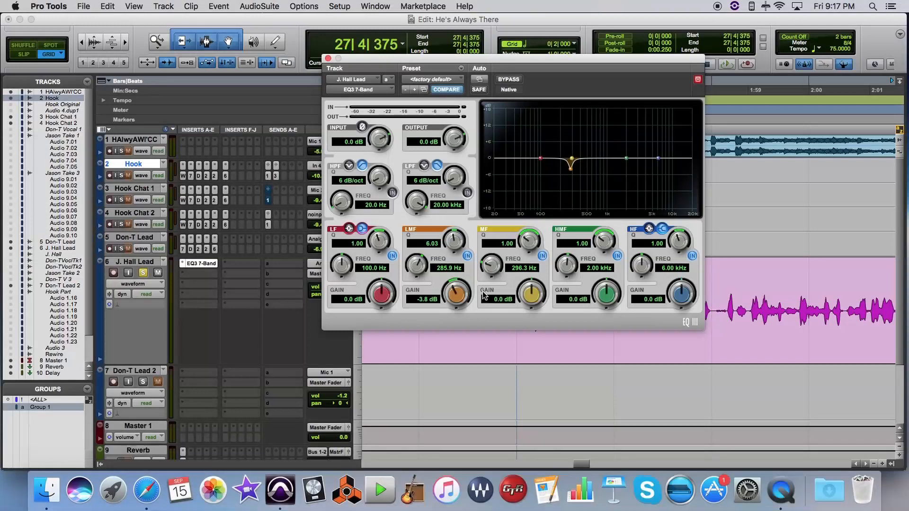
left_click(513, 269)
type("300")
key("Return")
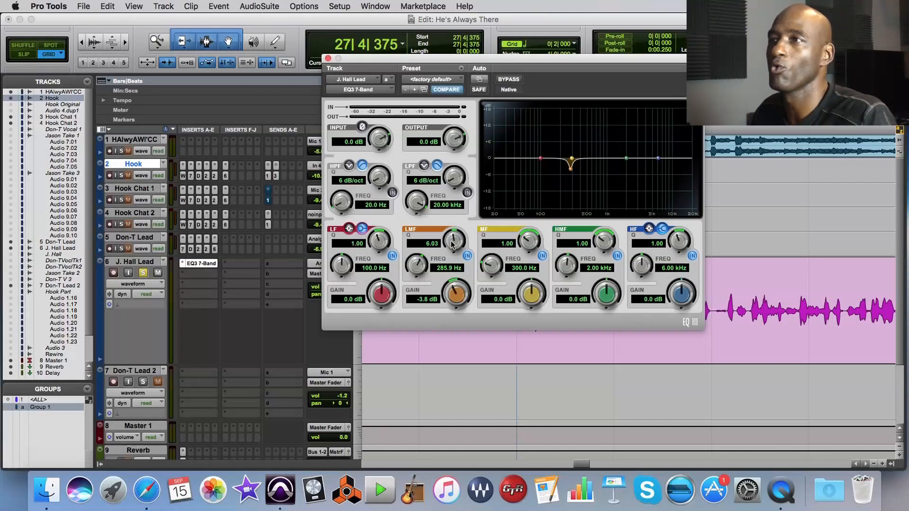
left_click_drag(451, 242, 452, 233)
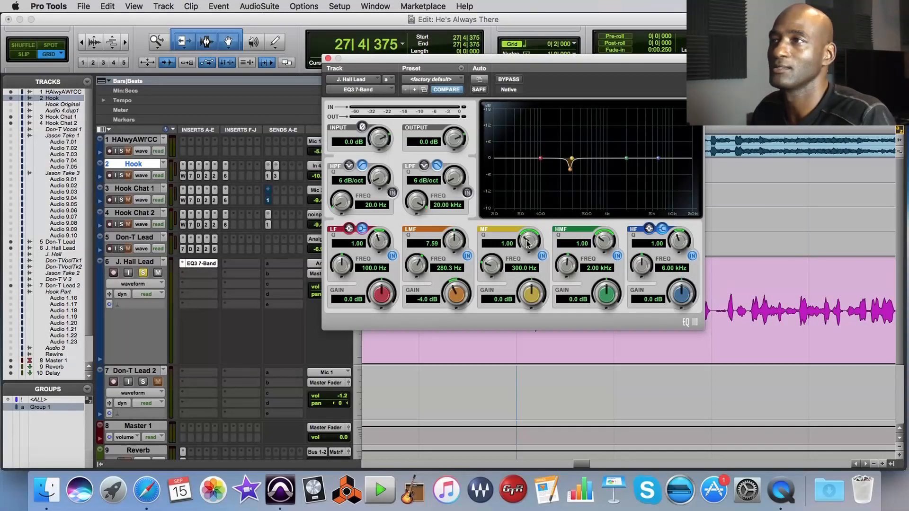
left_click_drag(525, 240, 529, 194)
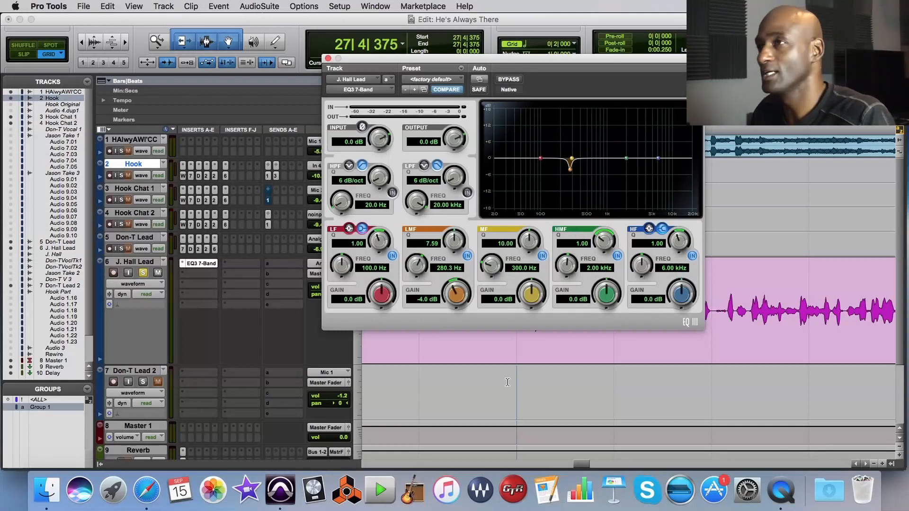
- Play from bar 19 with EQ output at -5.6 dB, and sweep the MF band boosted 18 dB from 550 Hz down to 355.7 Hz
left_click_drag(578, 63, 361, 29)
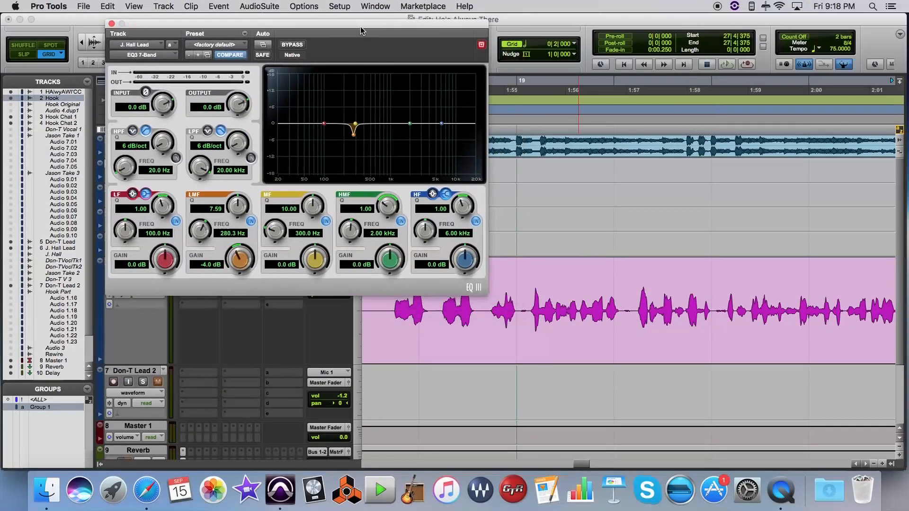
left_click(517, 81)
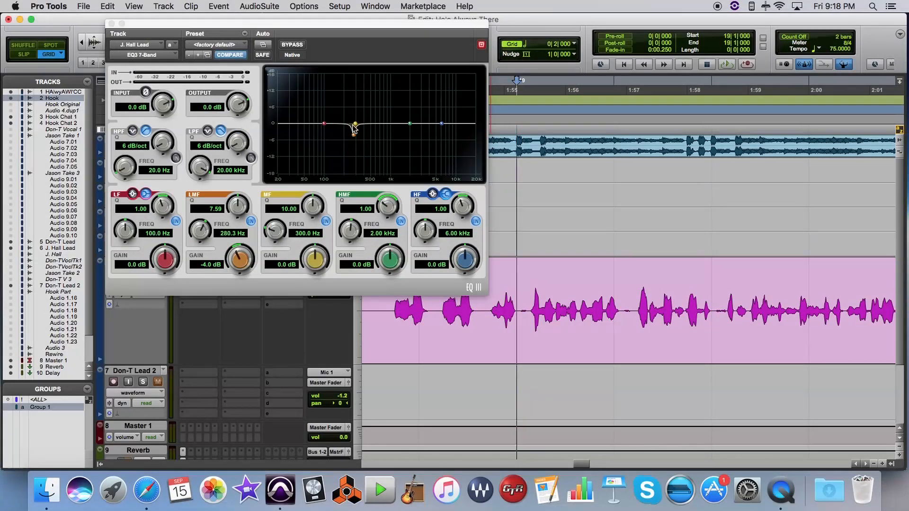
left_click_drag(355, 127, 368, 77)
key("space")
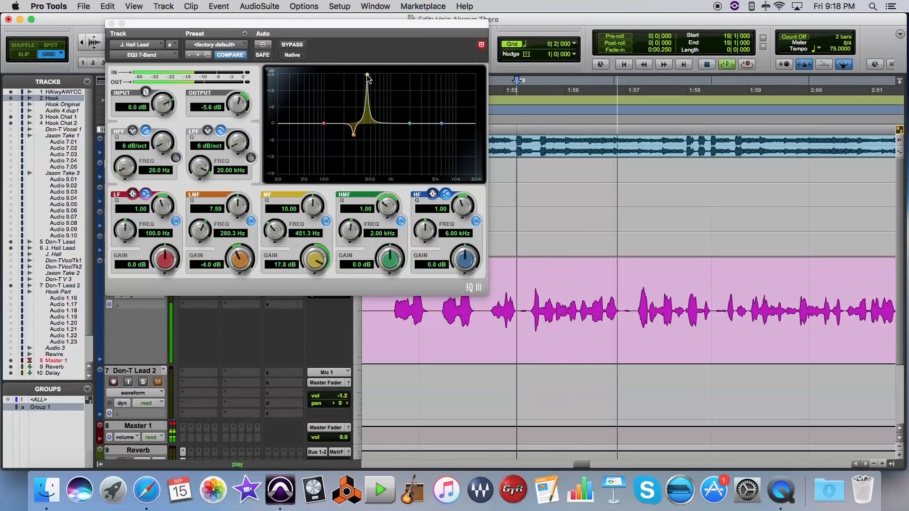
left_click_drag(368, 77, 373, 77)
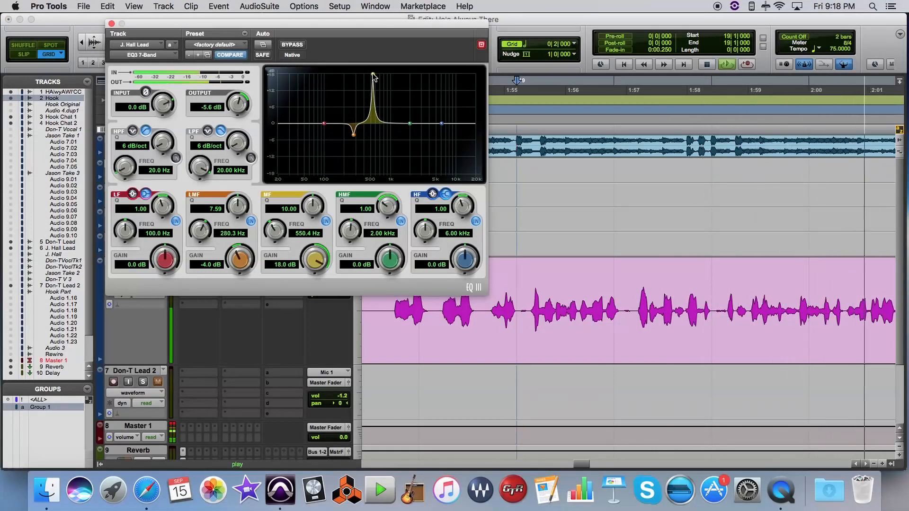
left_click_drag(374, 78, 360, 75)
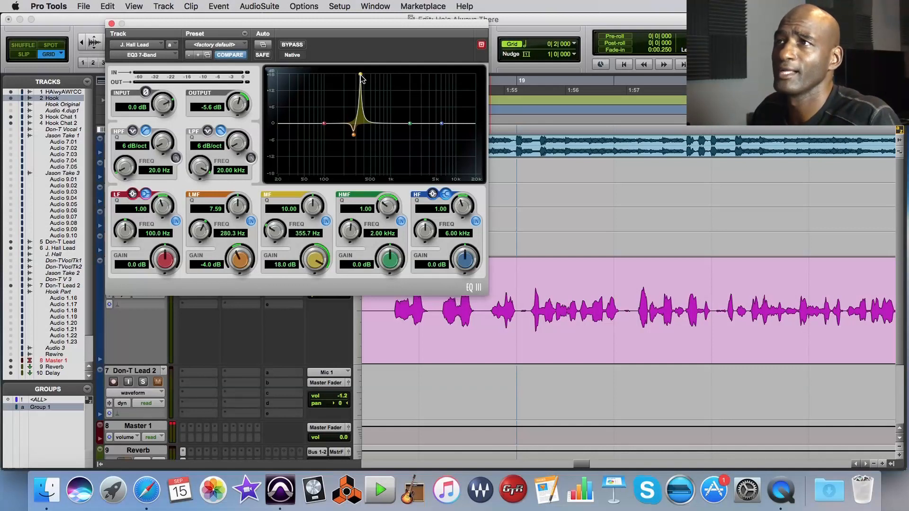
- Cut the MF band by 1.5 dB at 355.7 Hz and set its Q to 7.67
left_click_drag(360, 78, 363, 134)
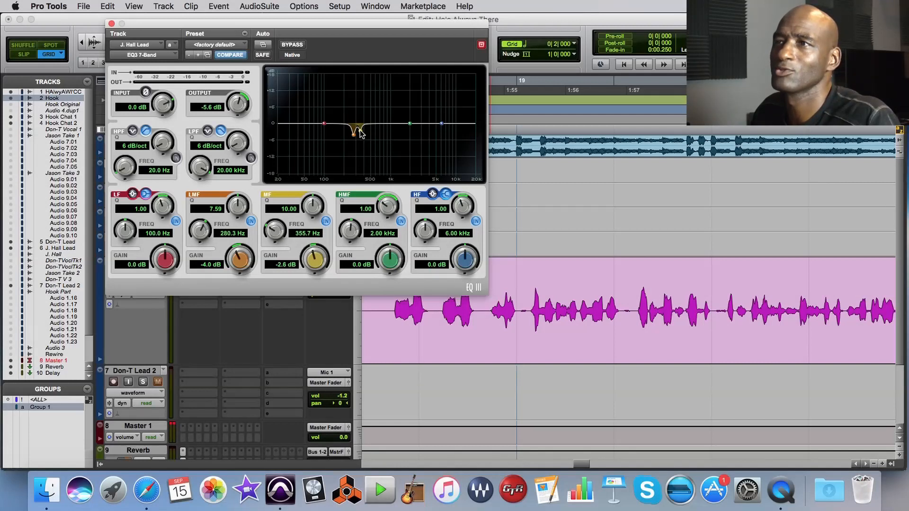
left_click_drag(361, 131, 360, 128)
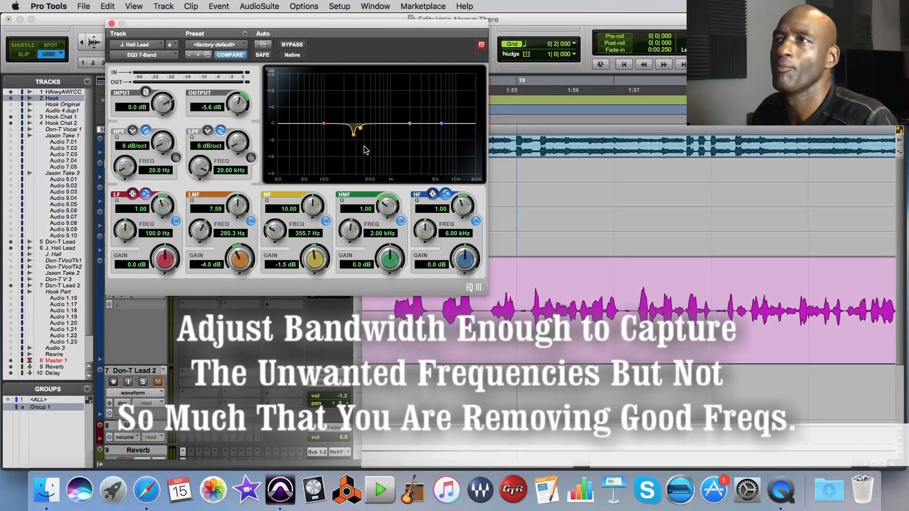
left_click_drag(310, 209, 309, 233)
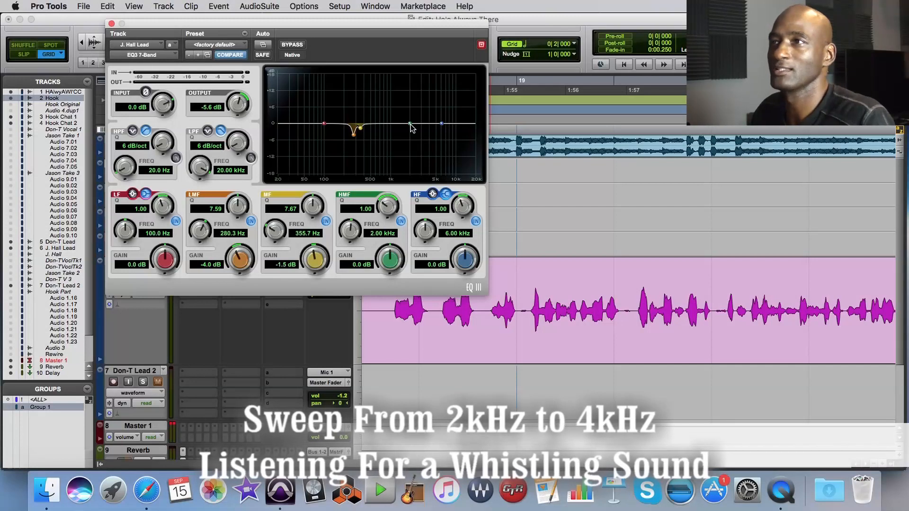
- Set HMF Q to 10 and EQ output to 0 dB, and sweep the boosted HMF band from 2.34 to 3.56 kHz while playing from bar 19
left_click(512, 86)
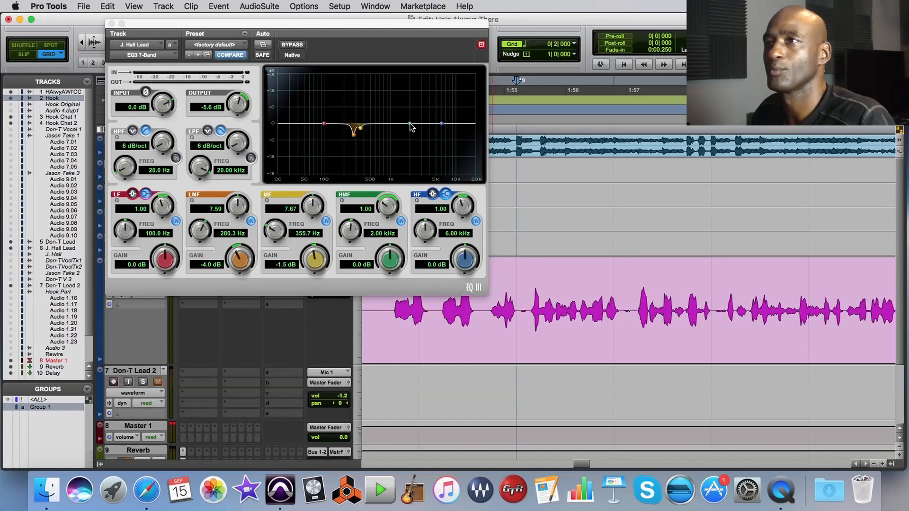
left_click_drag(384, 214, 387, 144)
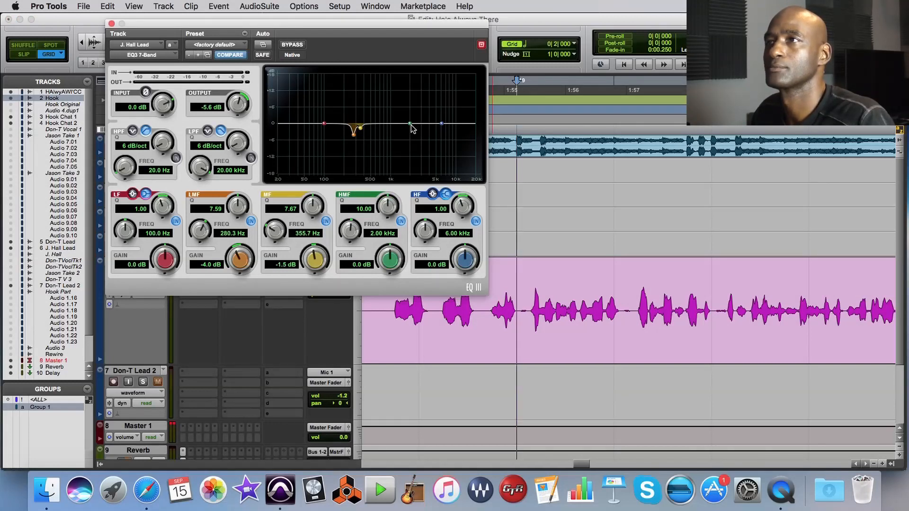
left_click_drag(411, 127, 410, 77)
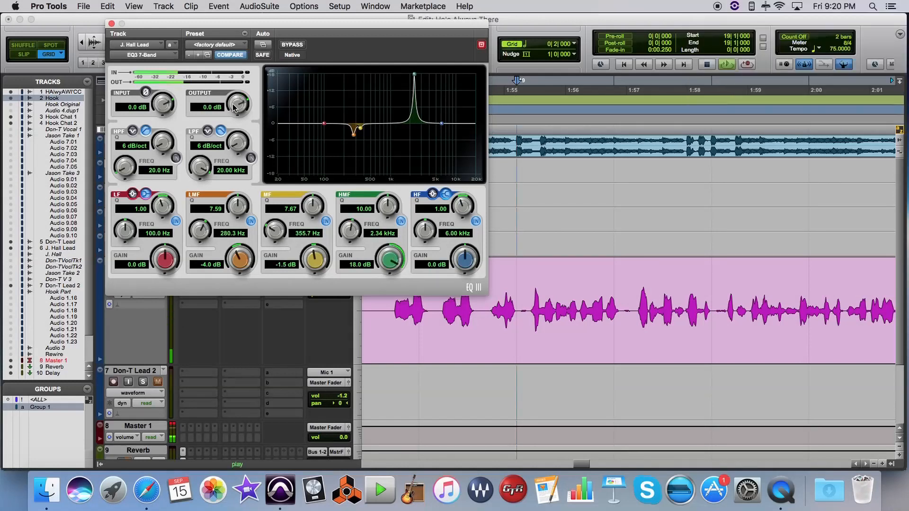
left_click_drag(415, 75, 425, 79)
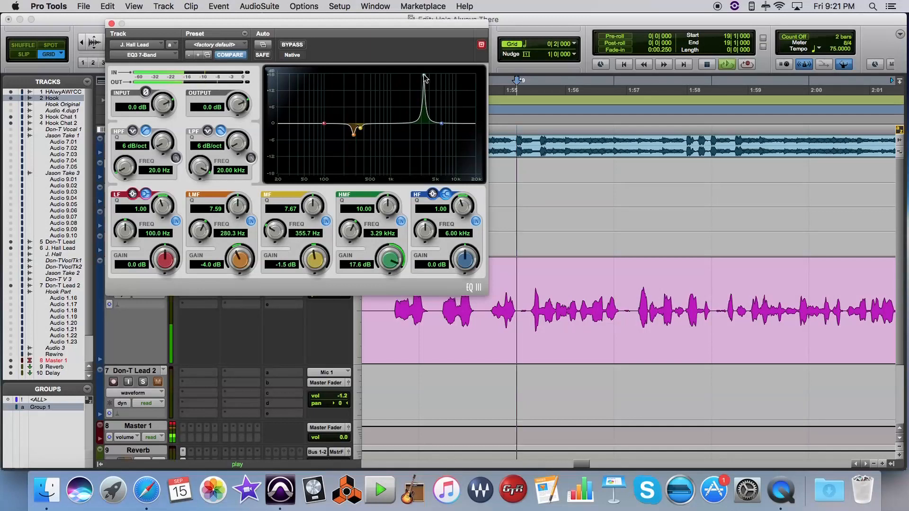
left_click_drag(425, 78, 426, 76)
key("space")
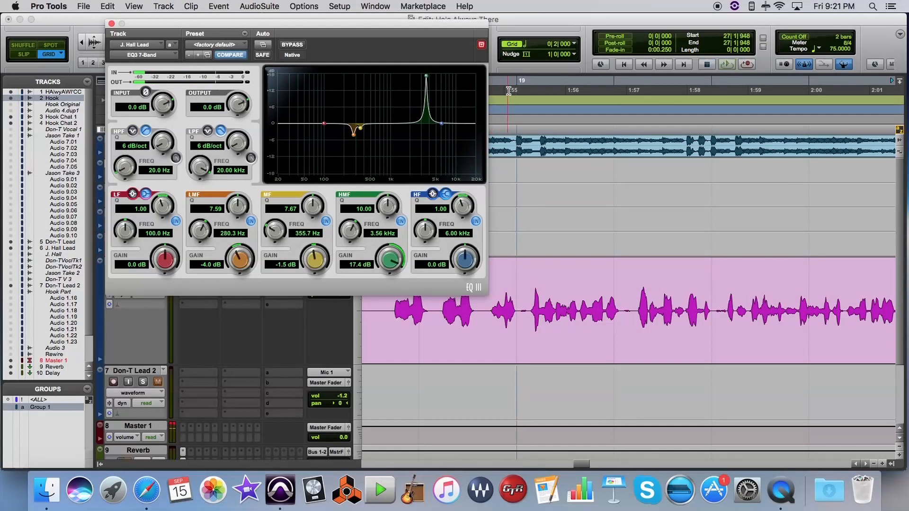
left_click(514, 84)
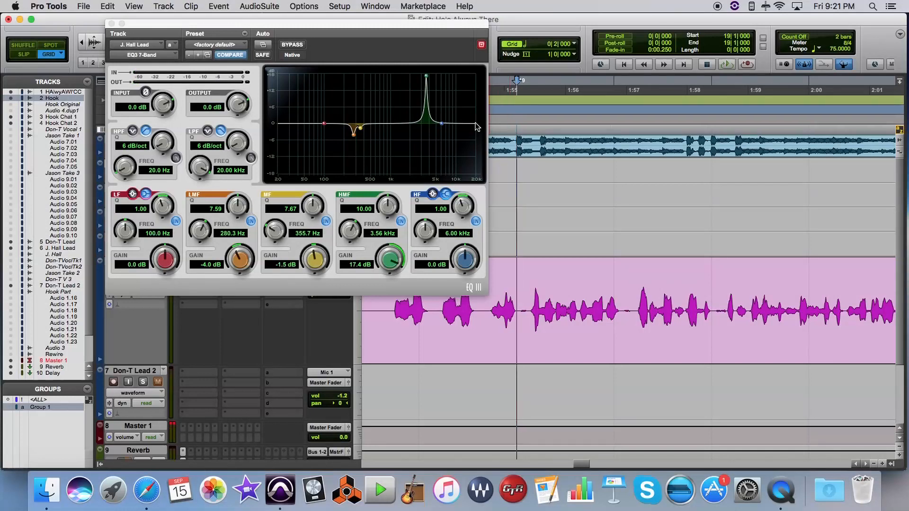
left_click_drag(426, 77, 428, 80)
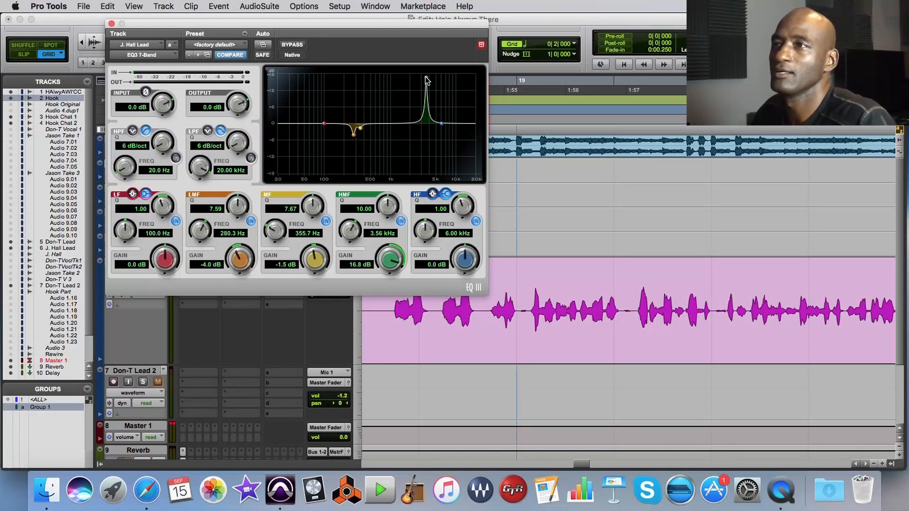
- Cut the HMF band by 2.4 dB at 3.56 kHz and set its Q to 6.38
left_click_drag(427, 80, 429, 134)
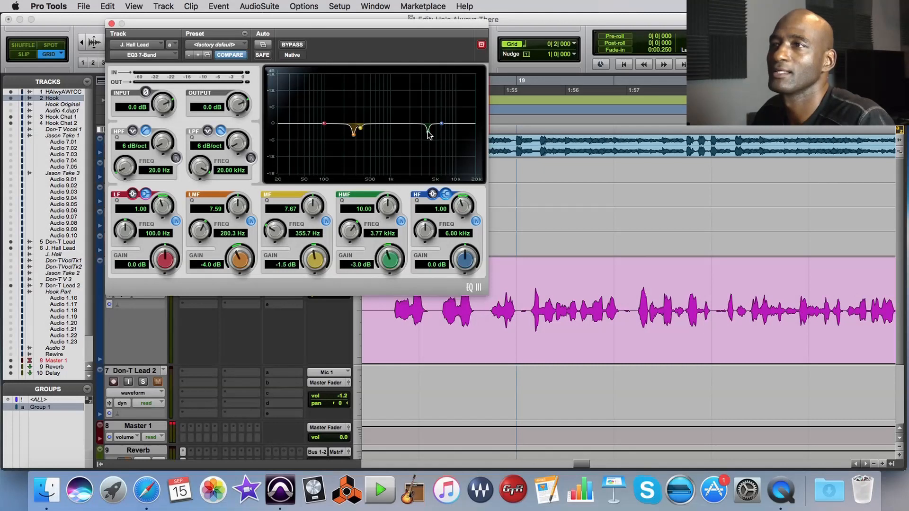
left_click_drag(429, 135, 427, 133)
left_click_drag(384, 206, 382, 236)
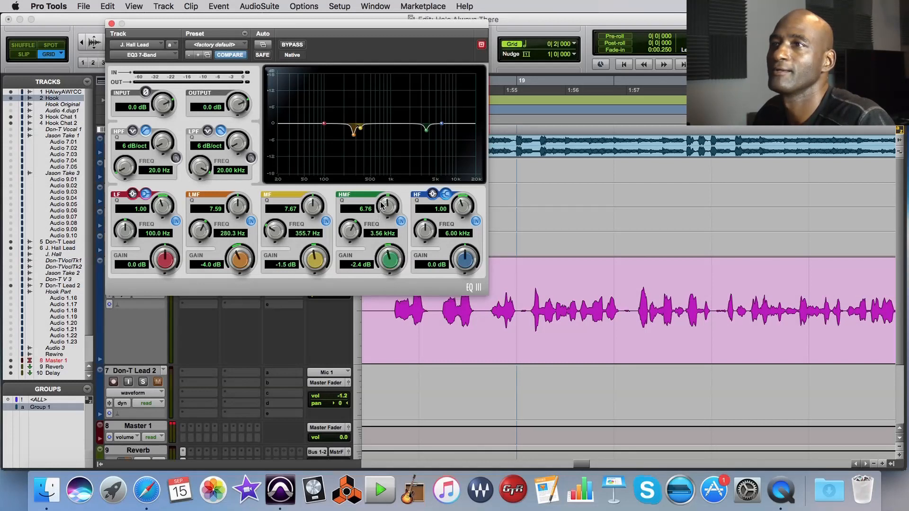
left_click_drag(382, 204, 381, 211)
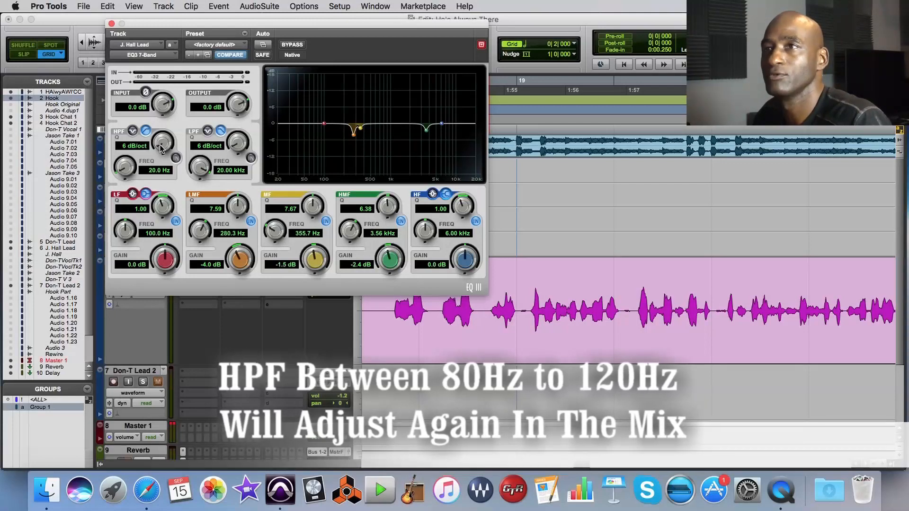
- Enable the EQ's high-pass filter with a 12 dB/oct slope at 100 Hz and close the EQ
left_click_drag(160, 144, 160, 117)
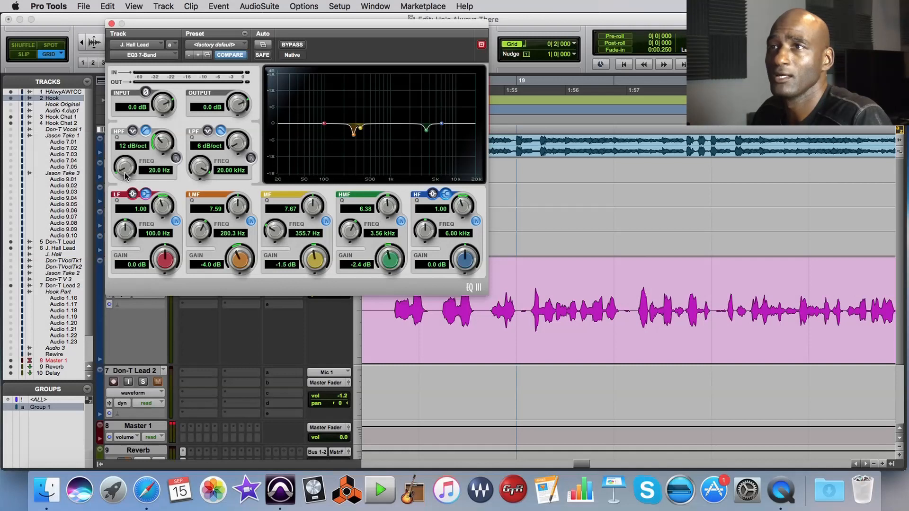
left_click_drag(124, 173, 123, 161)
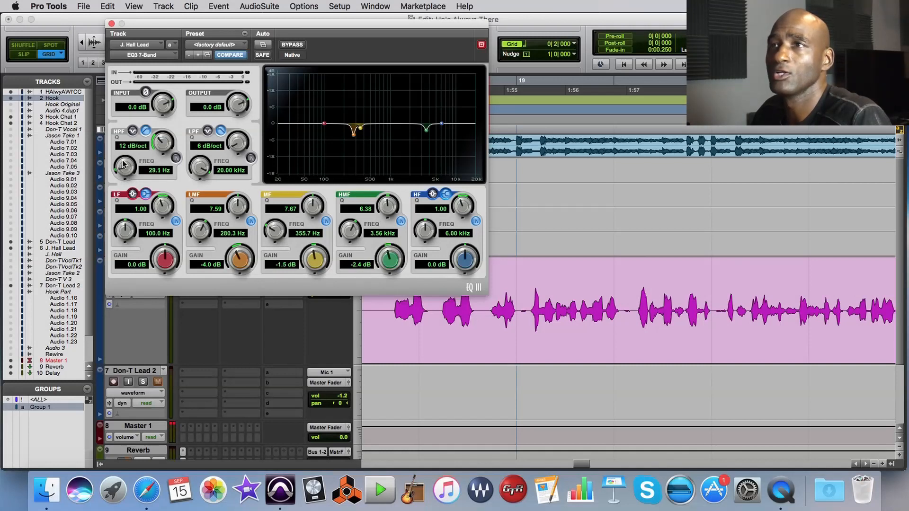
left_click(175, 159)
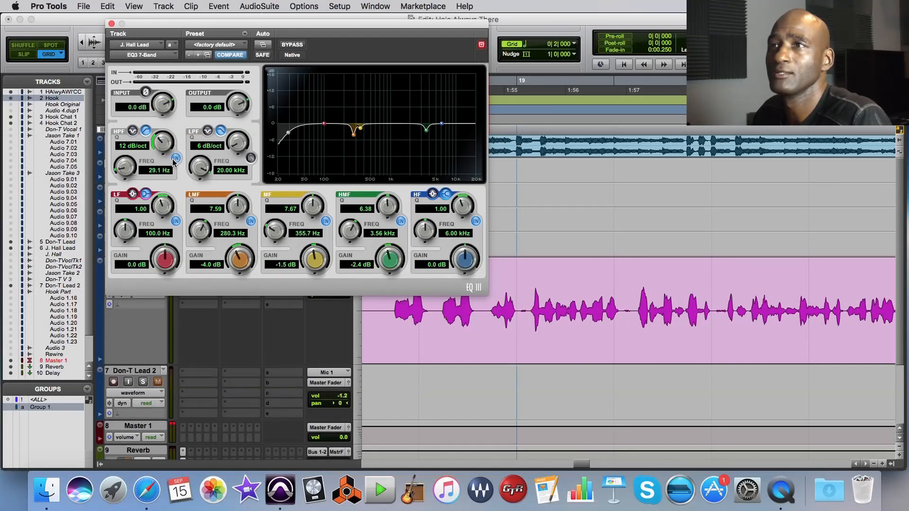
left_click(160, 171)
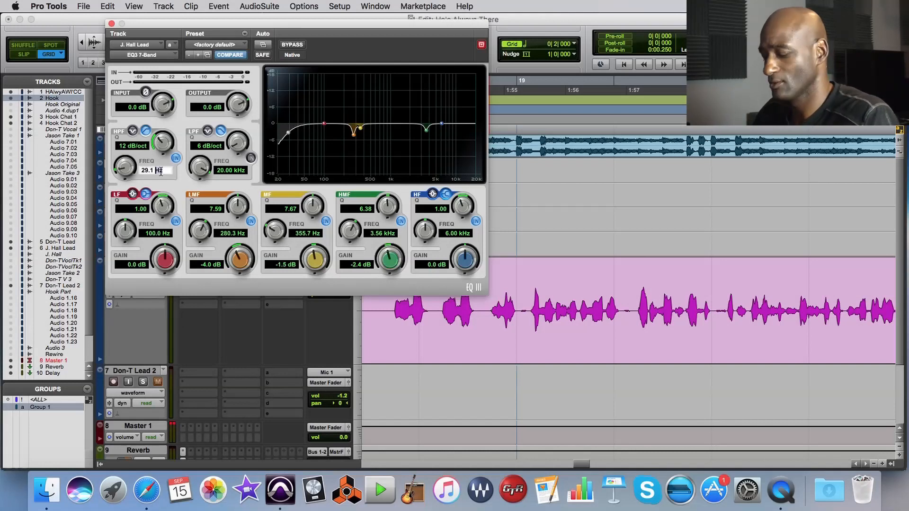
type("1")
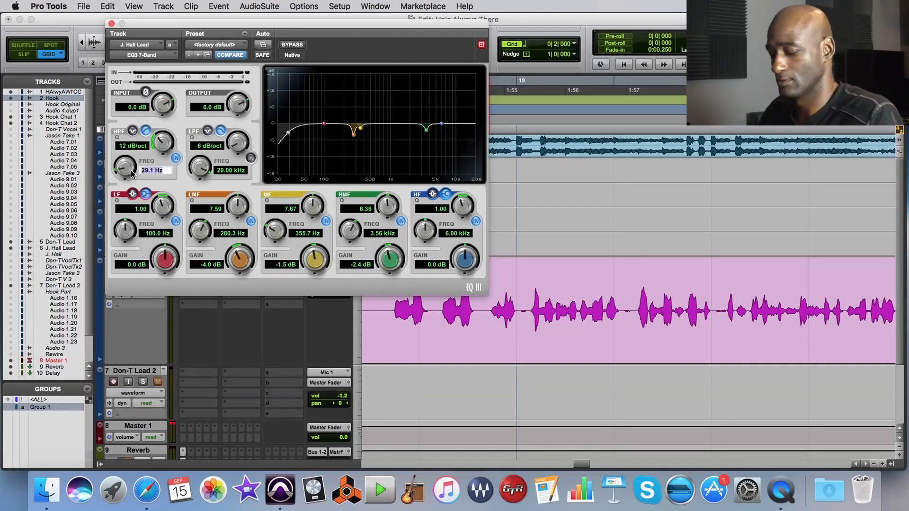
type("000")
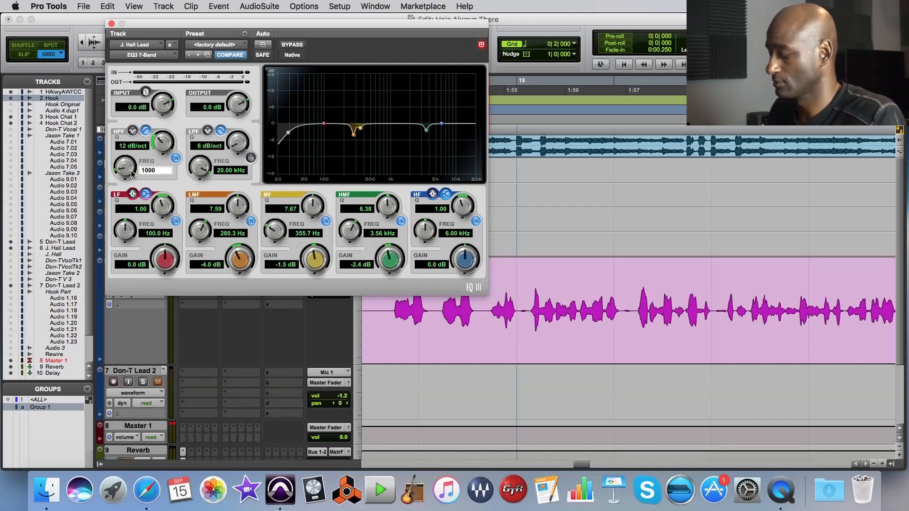
key("BackSpace")
key("Return")
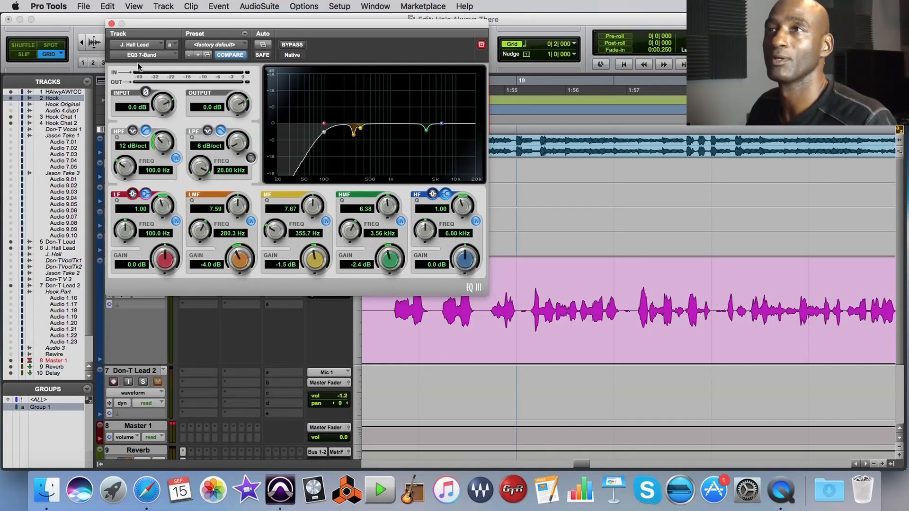
left_click(111, 23)
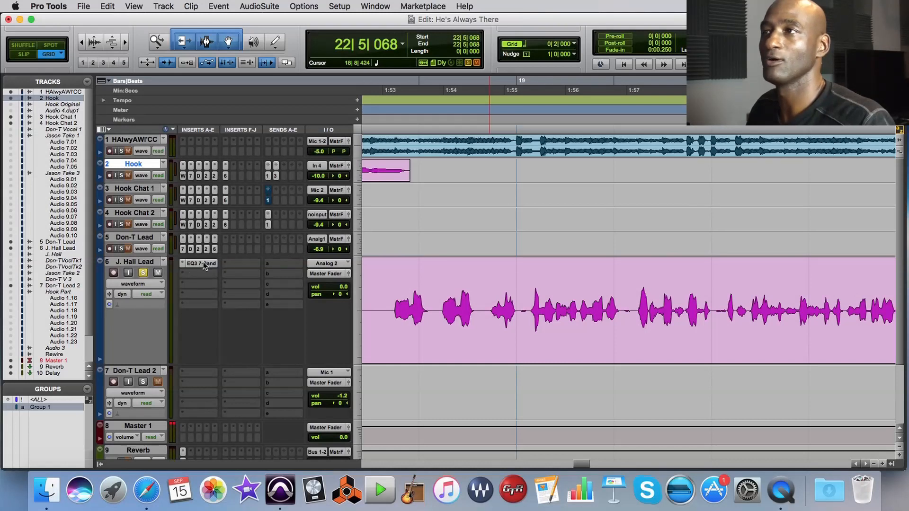
- Play from bar 19 and compare the vocal with the EQ bypassed and active, and return to bar 19
left_click(518, 85)
key("space")
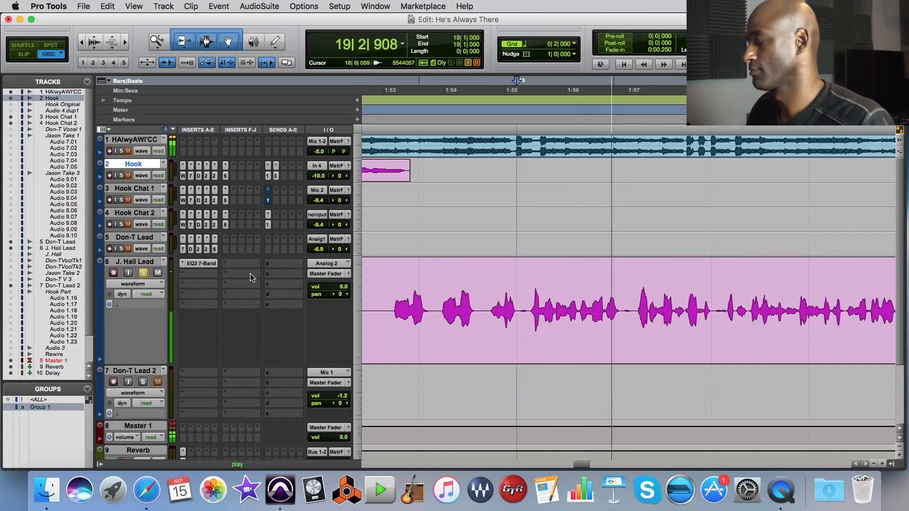
left_click(205, 263, "super")
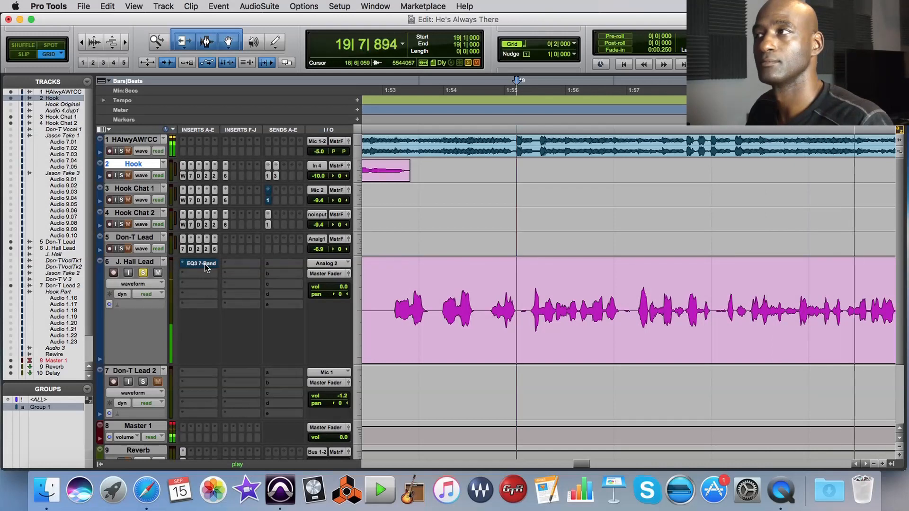
left_click(204, 264, "super")
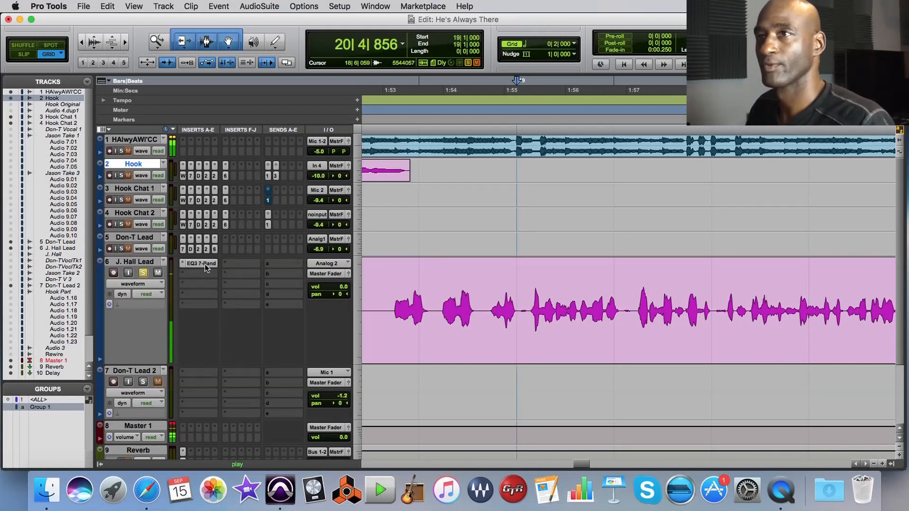
key("space")
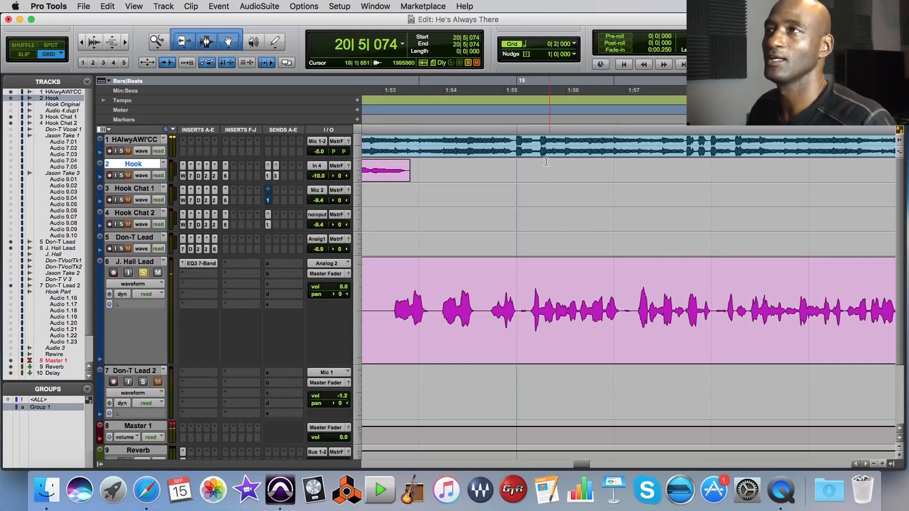
left_click(517, 83)
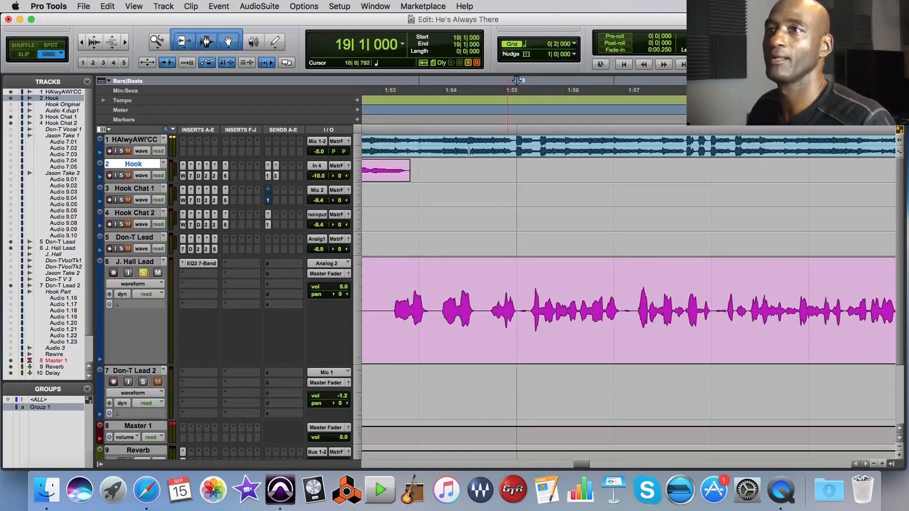
- Insert the DeEsser (mono) dynamics plug-in after the EQ on the J. Hall Lead track
left_click(195, 274)
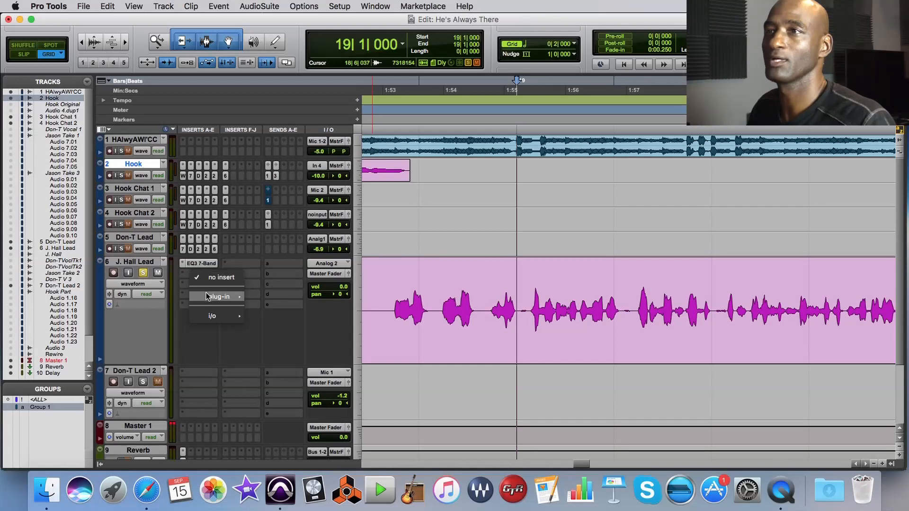
mouse_move(206, 294)
mouse_move(261, 294)
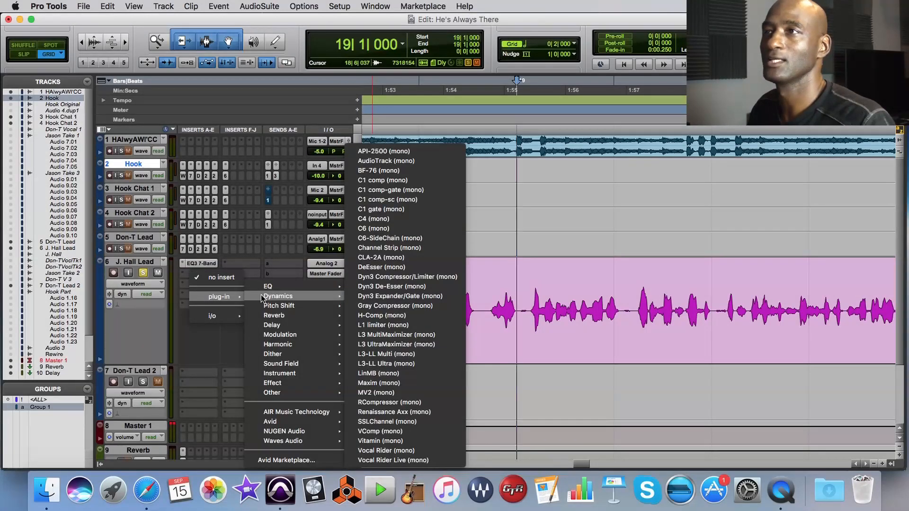
mouse_move(338, 295)
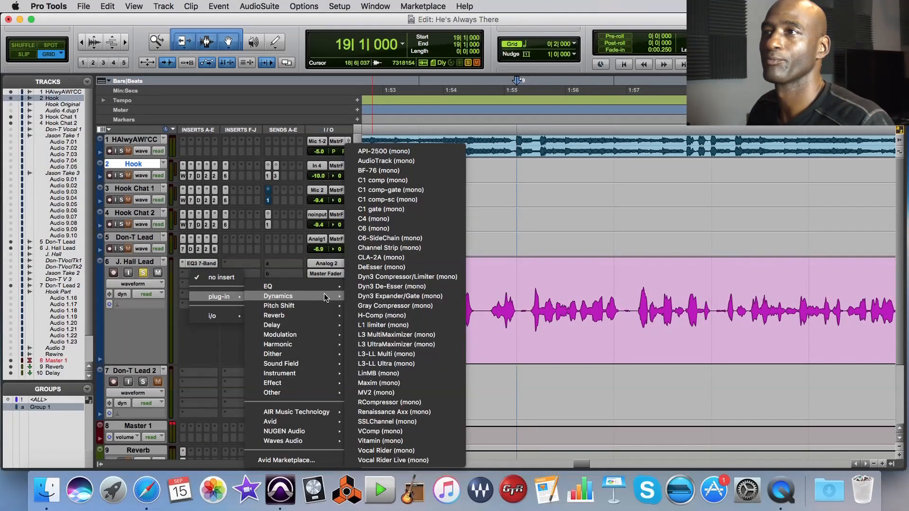
left_click(385, 268)
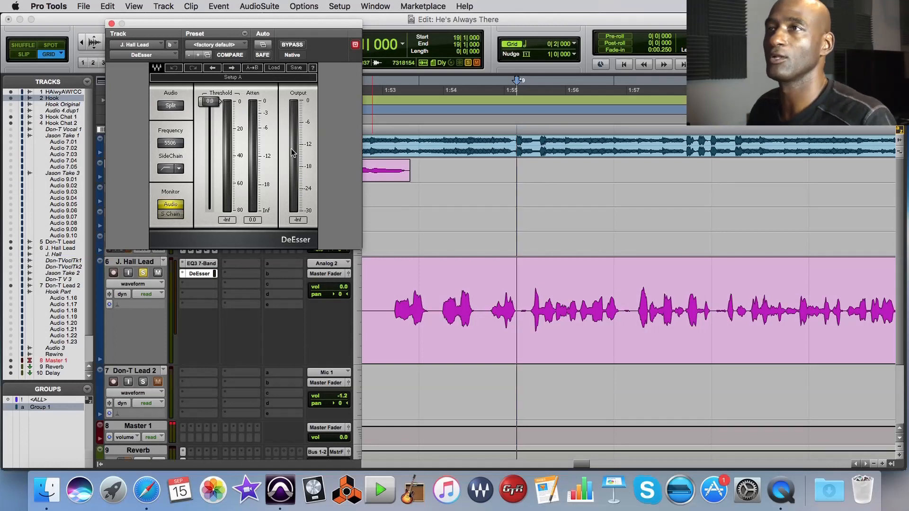
- Load the Male Ess factory preset in the DeEsser after trying Male Shh
left_click(276, 68)
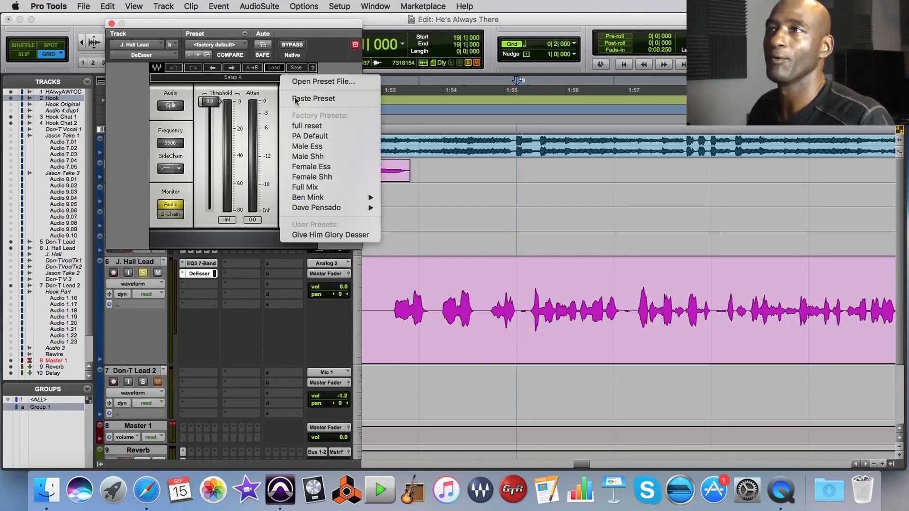
left_click(321, 156)
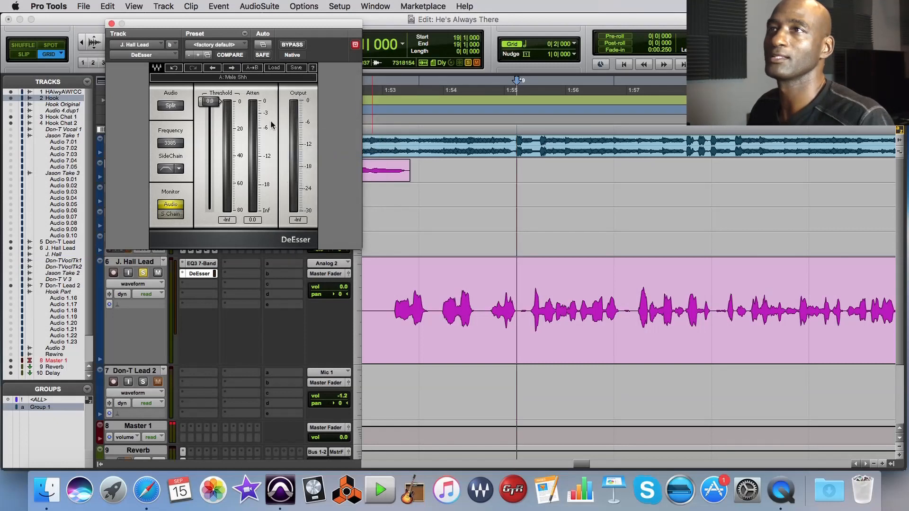
left_click(274, 68)
left_click(313, 148)
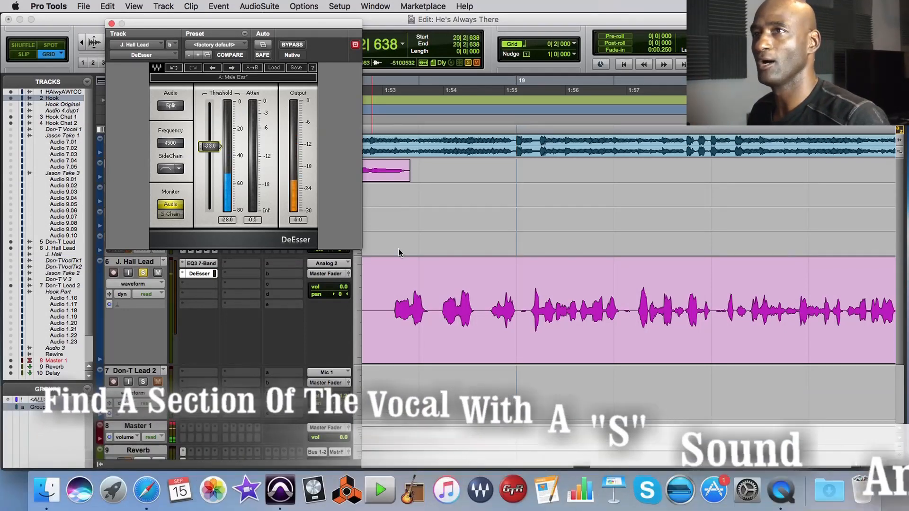
- Play from bar 19 to find an "S" sound and select the J. Hall Lead vocal from 19|5|000 to 20|1|000 for looping
left_click_drag(576, 464, 575, 464)
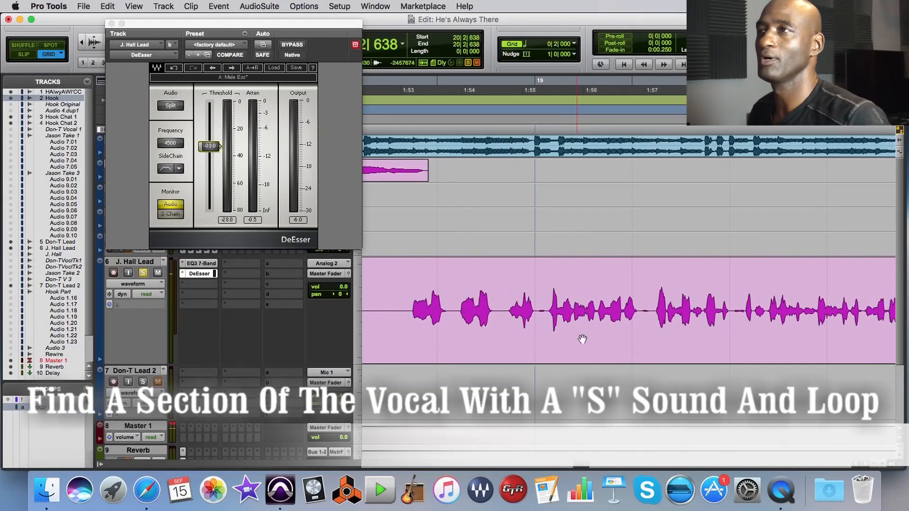
left_click(536, 80)
key("space")
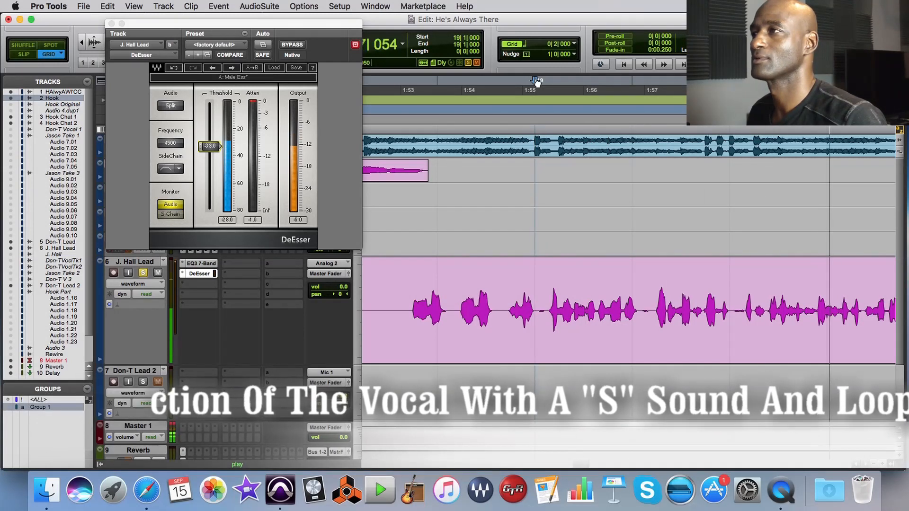
key("space")
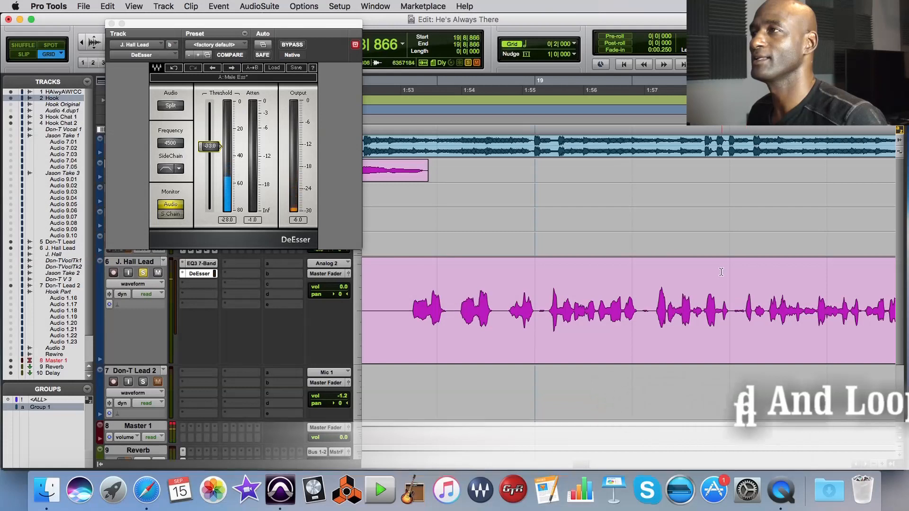
left_click_drag(729, 262, 800, 264)
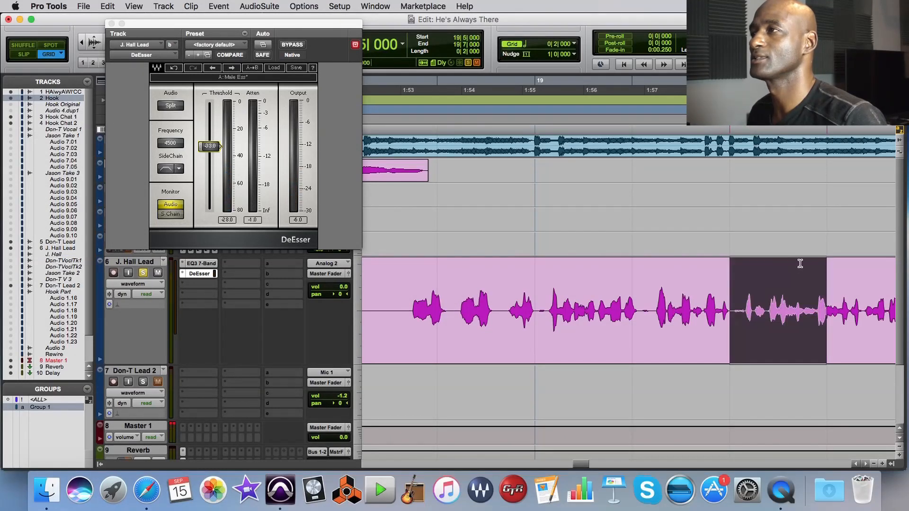
left_click_drag(870, 265, 878, 264)
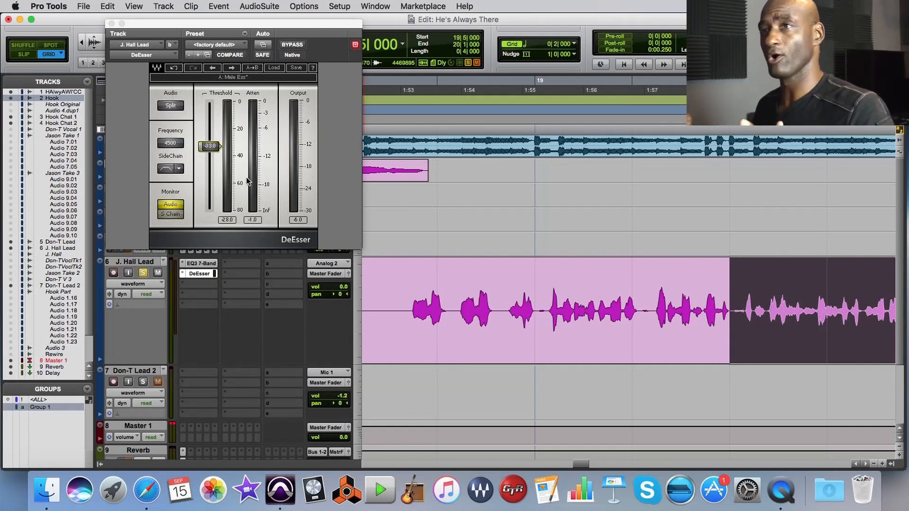
- Play the looped selection and lower the DeEsser threshold to -37.0
key("space")
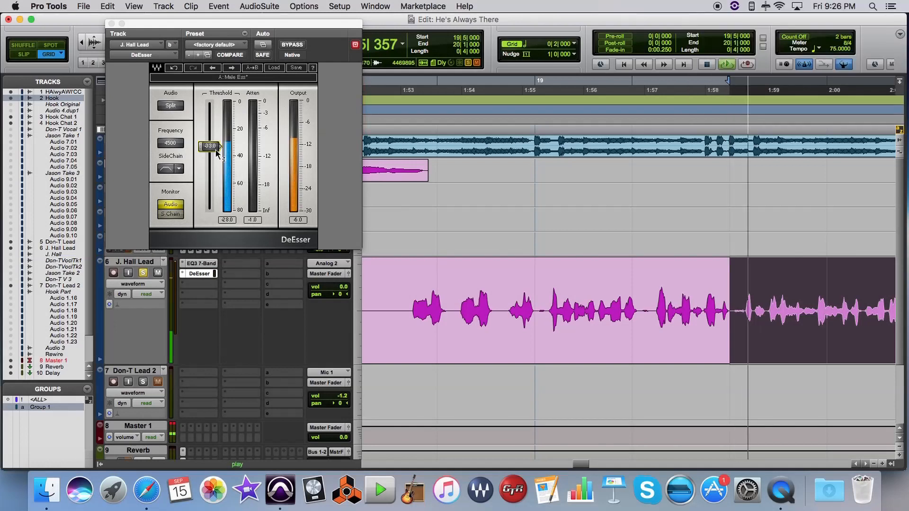
left_click_drag(213, 148, 214, 154)
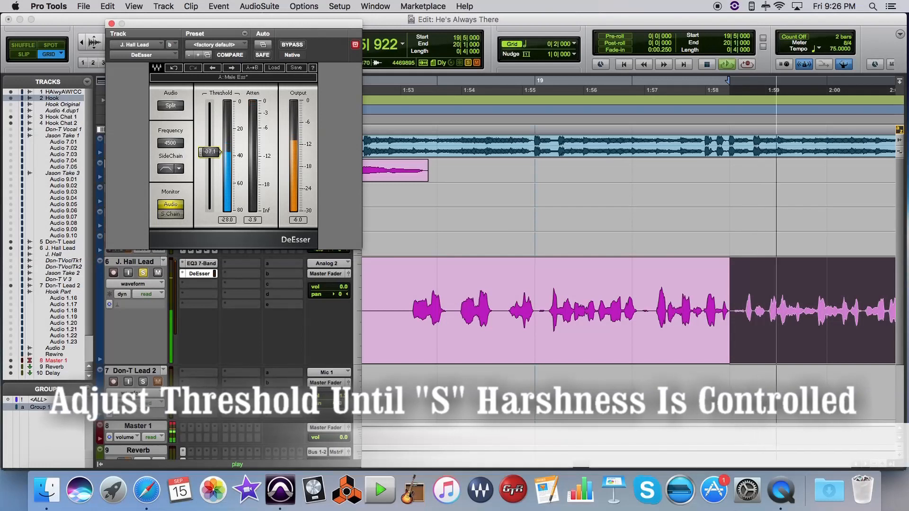
left_click_drag(213, 152, 213, 152)
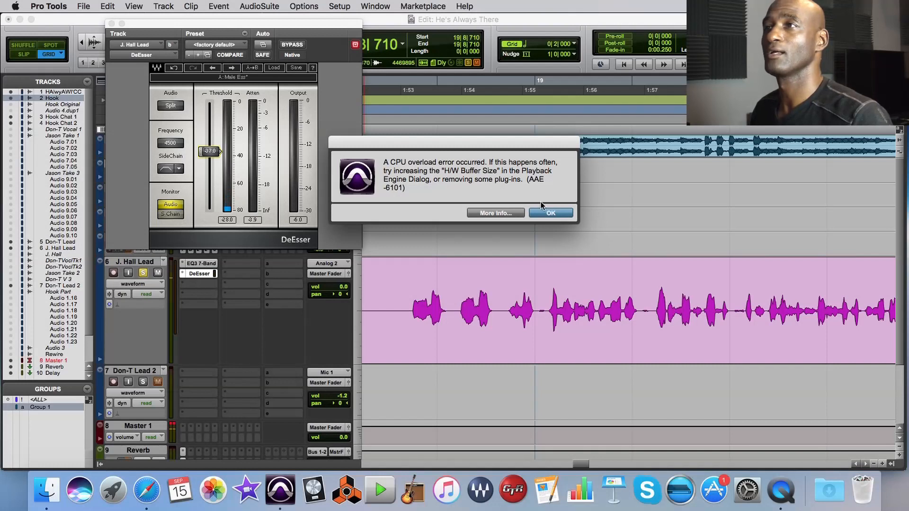
- Dismiss the CPU overload error and increase the H/W buffer size in the Playback Engine settings
left_click(548, 212)
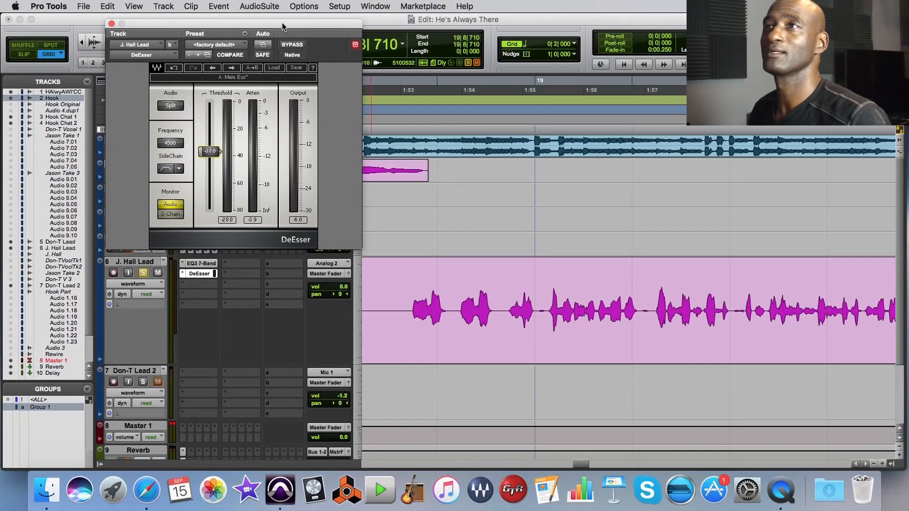
left_click(304, 6)
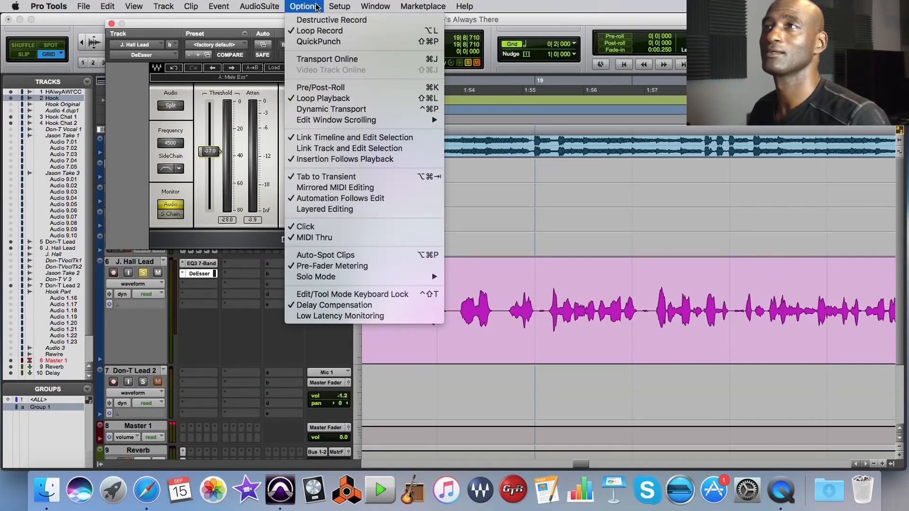
left_click(342, 32)
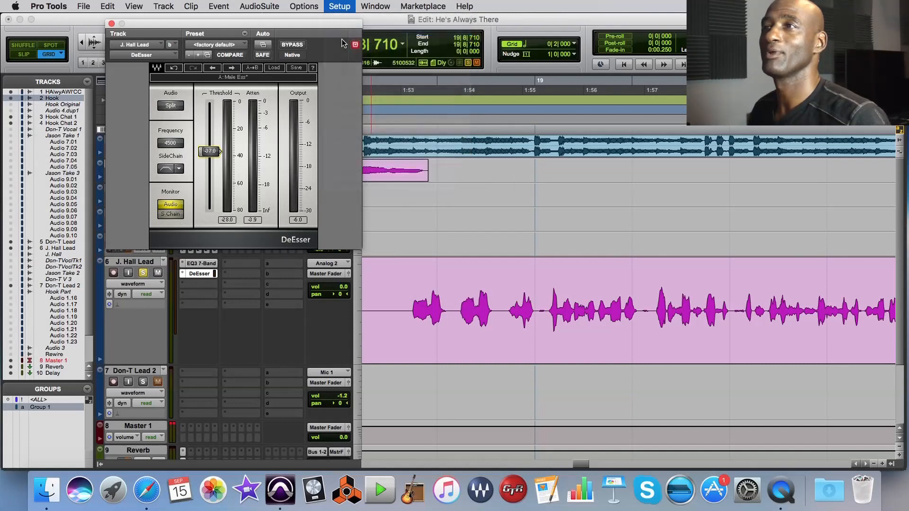
left_click(512, 174)
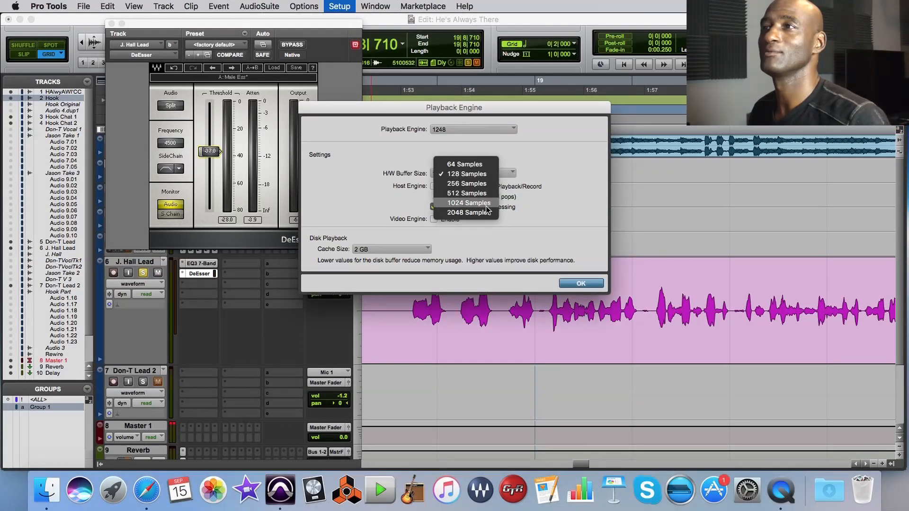
left_click(466, 219)
left_click(581, 283)
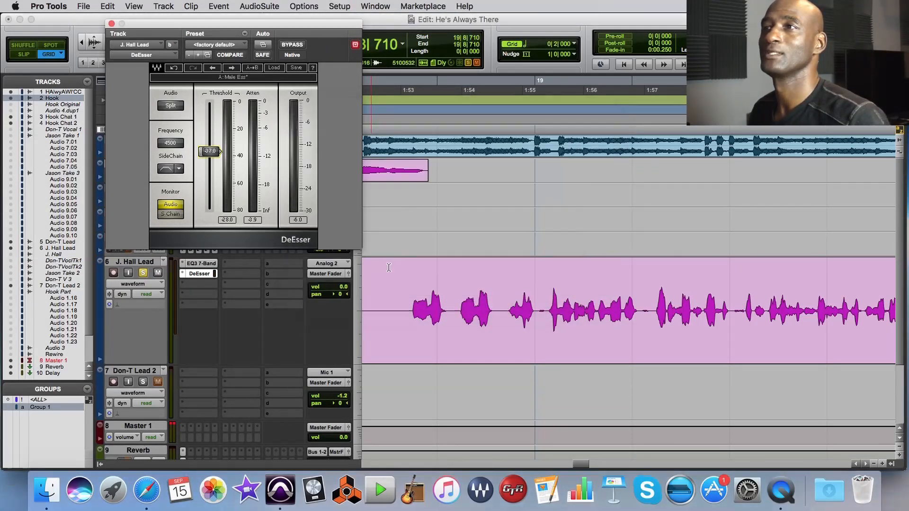
- Close the DeEsser and insert the CLA-2A (mono) compressor in the third insert slot of the J. Hall Lead track
left_click(111, 24)
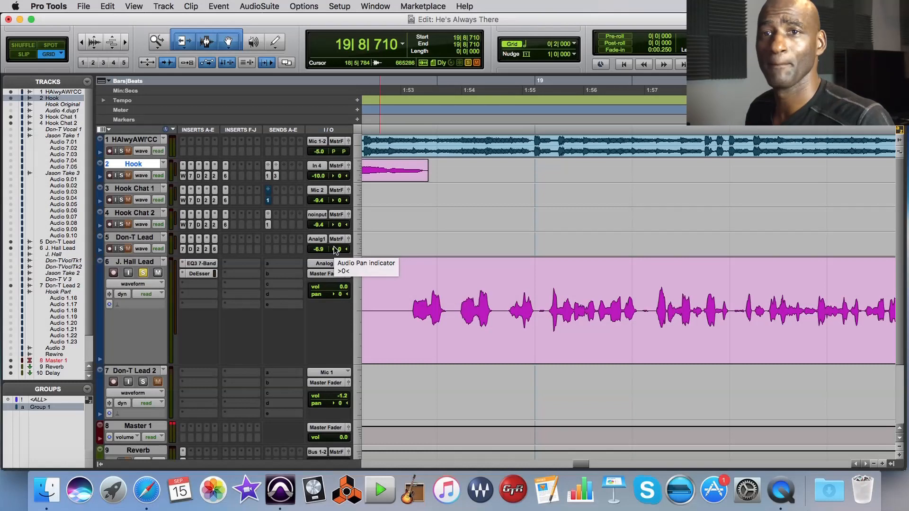
left_click(214, 285)
mouse_move(220, 309)
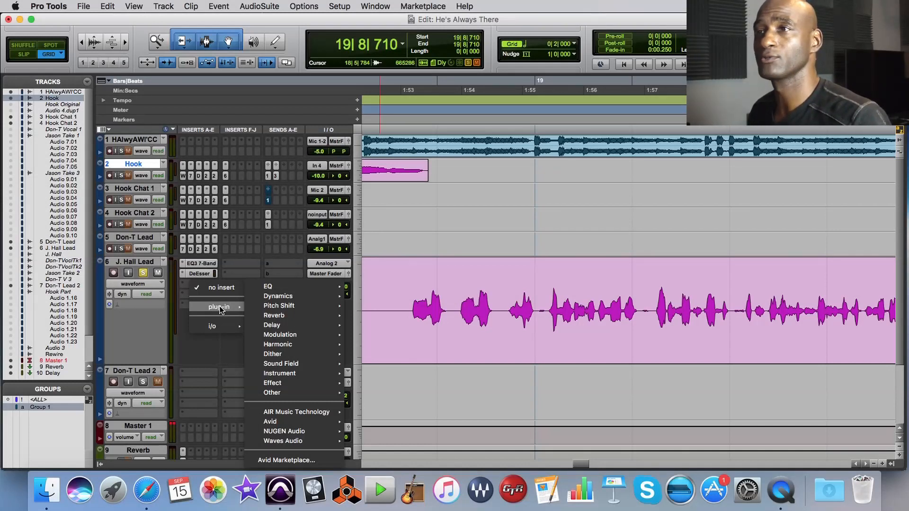
mouse_move(287, 307)
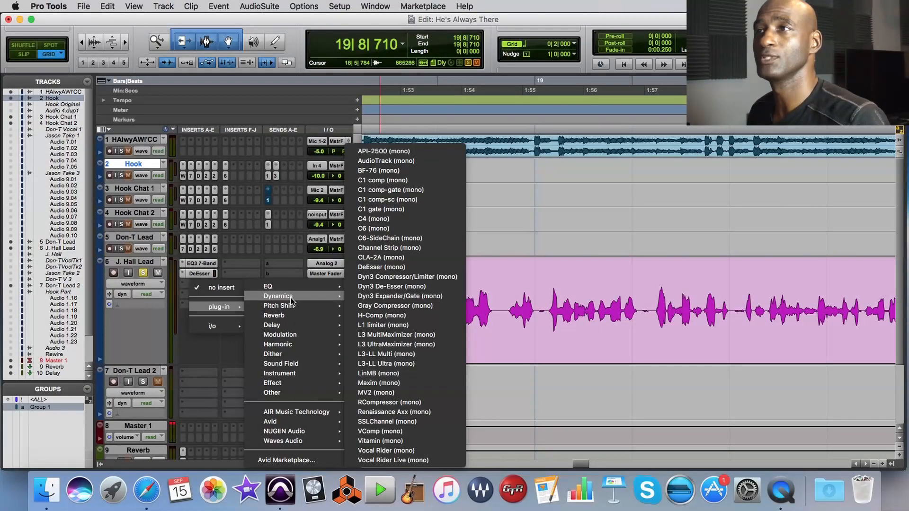
left_click(399, 260)
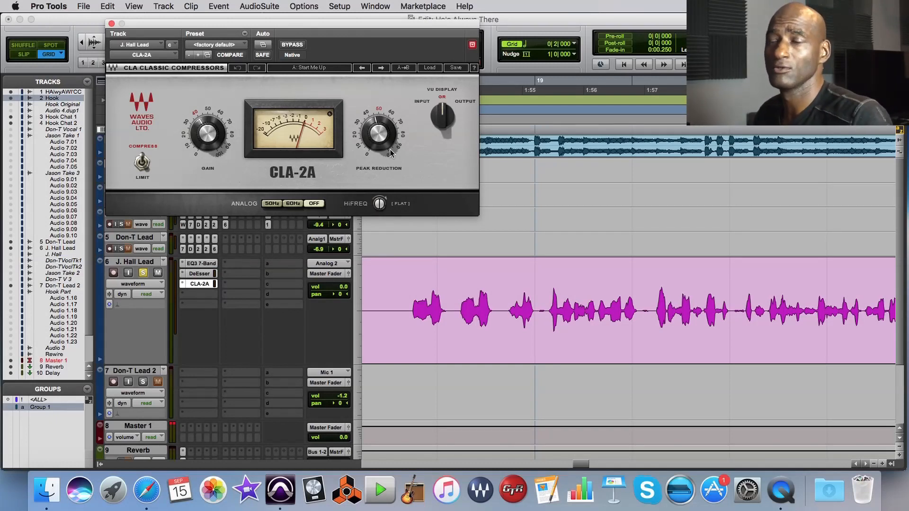
- Load the Sibilant Vox factory preset in the CLA-2A and audition the vocal from bar 19
left_click(429, 68)
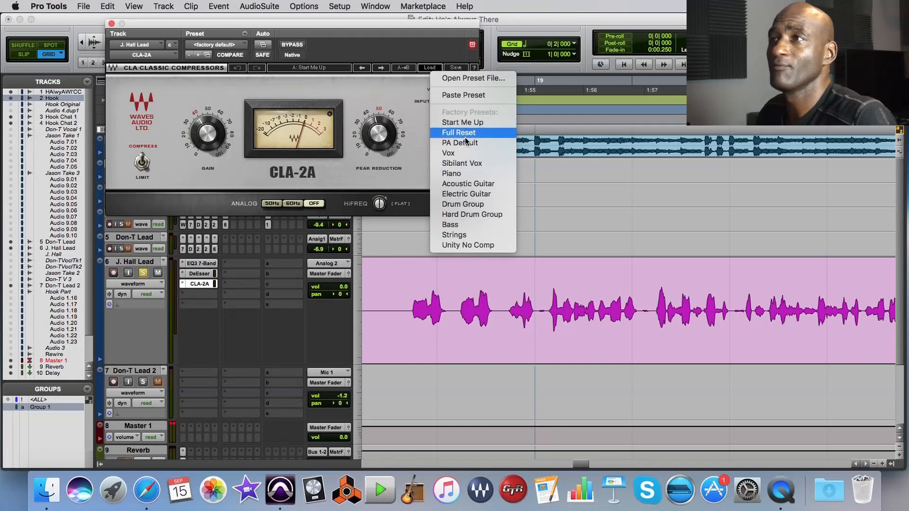
left_click(471, 163)
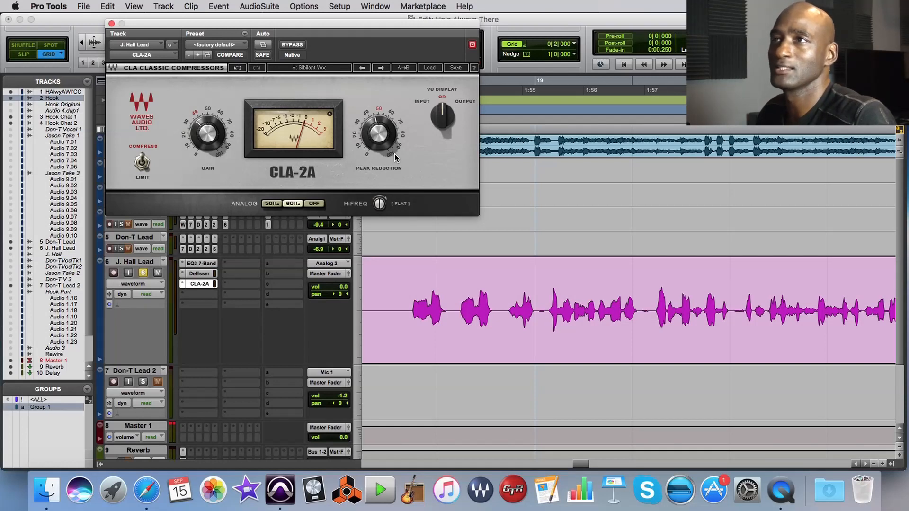
left_click(536, 83)
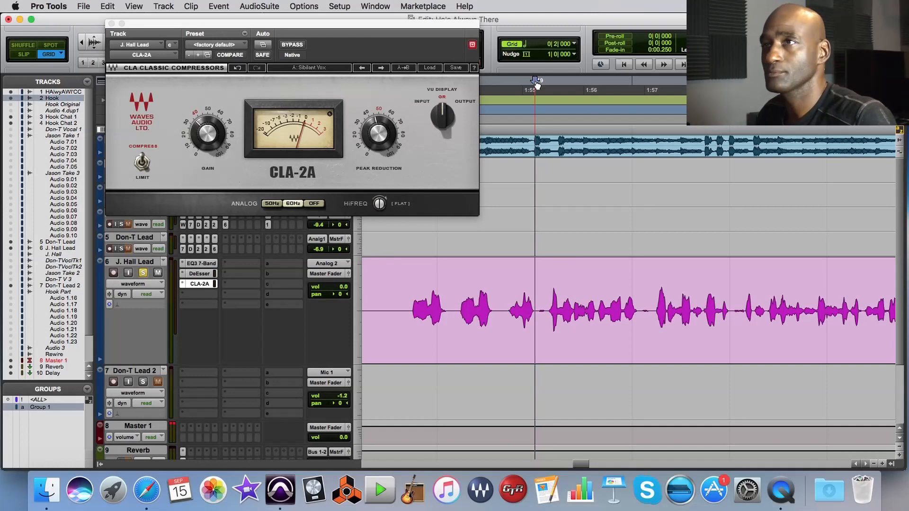
key("space")
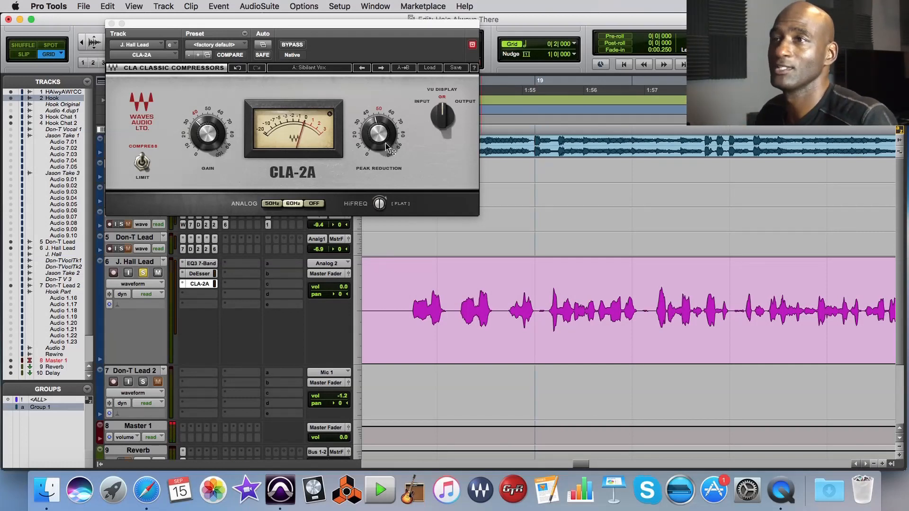
mouse_move(388, 148)
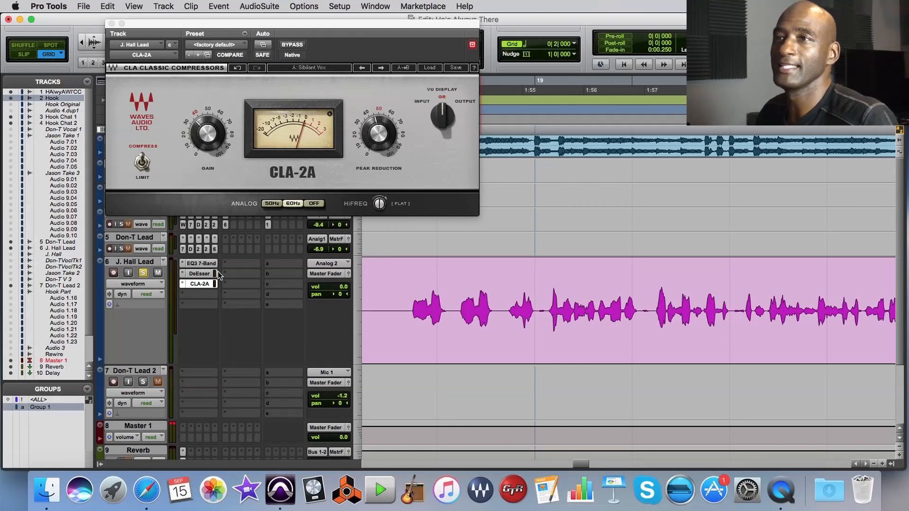
- Open the vocal's EQ3 7-Band, play from bar 19 to check its input and output meters, and close it
left_click(201, 263)
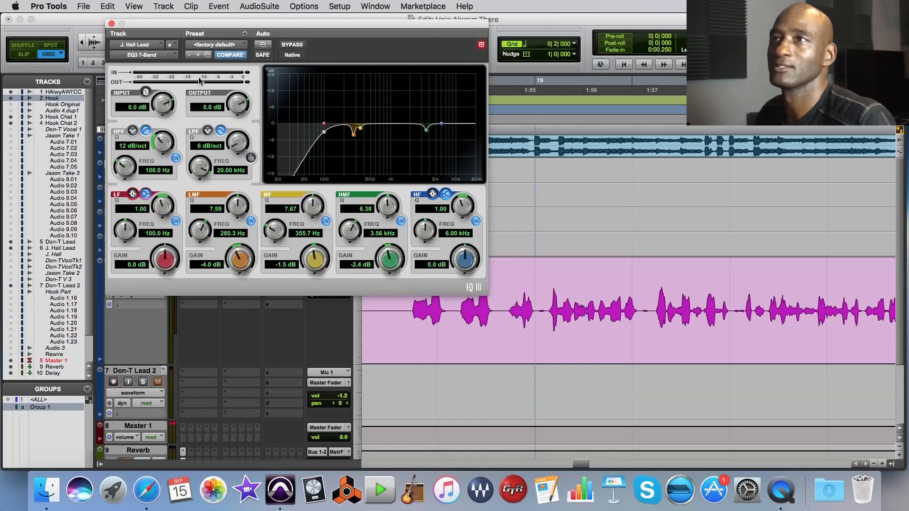
left_click(536, 92)
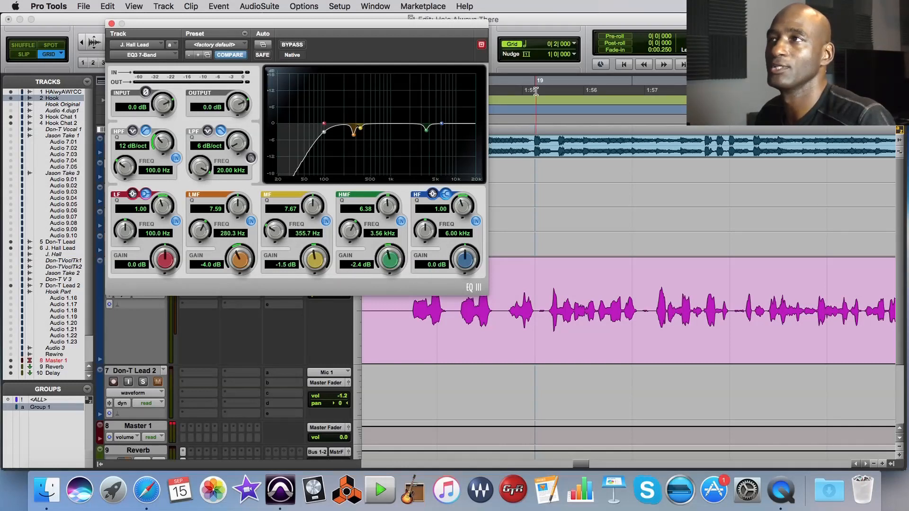
key("space")
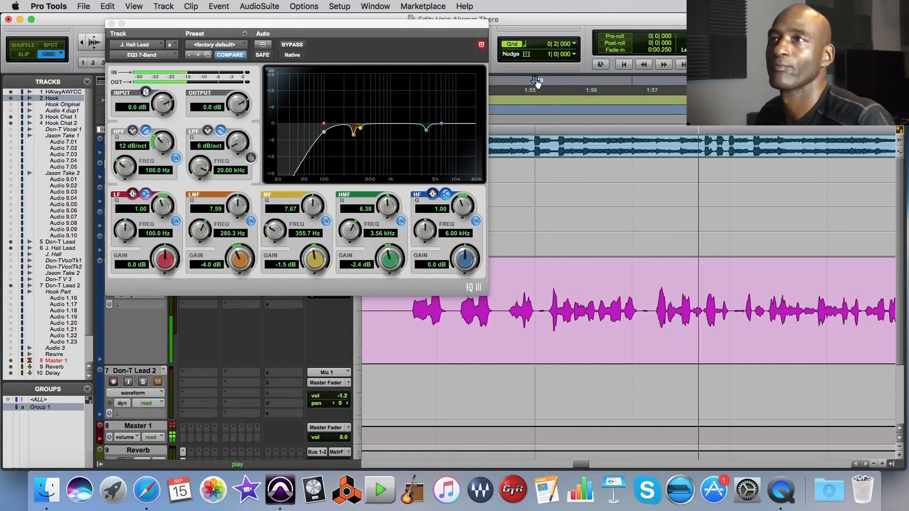
key("space")
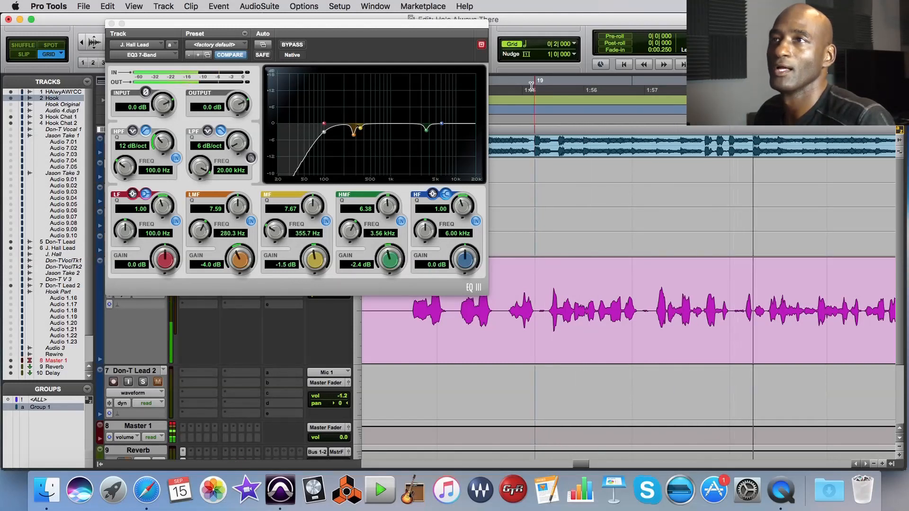
left_click(112, 24)
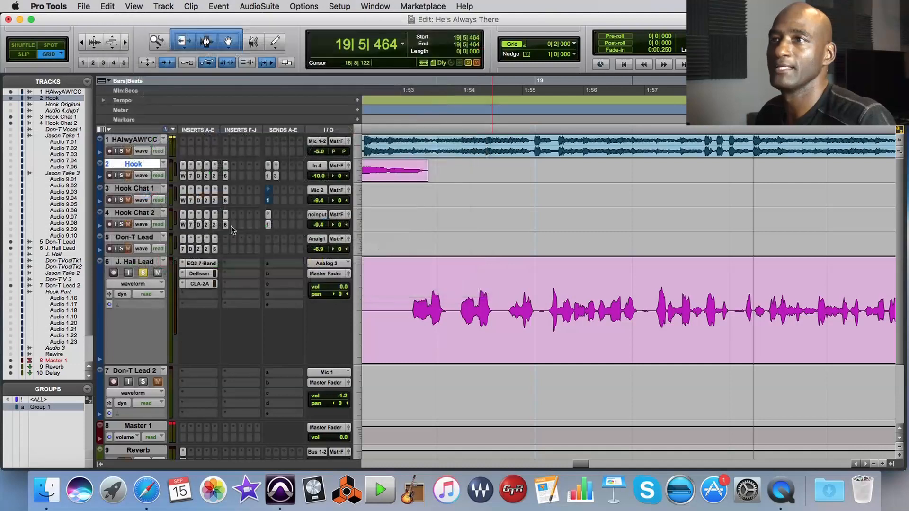
- Reopen the CLA-2A, switch its VU display to Input and play from bar 19 to check the incoming level
left_click(206, 283)
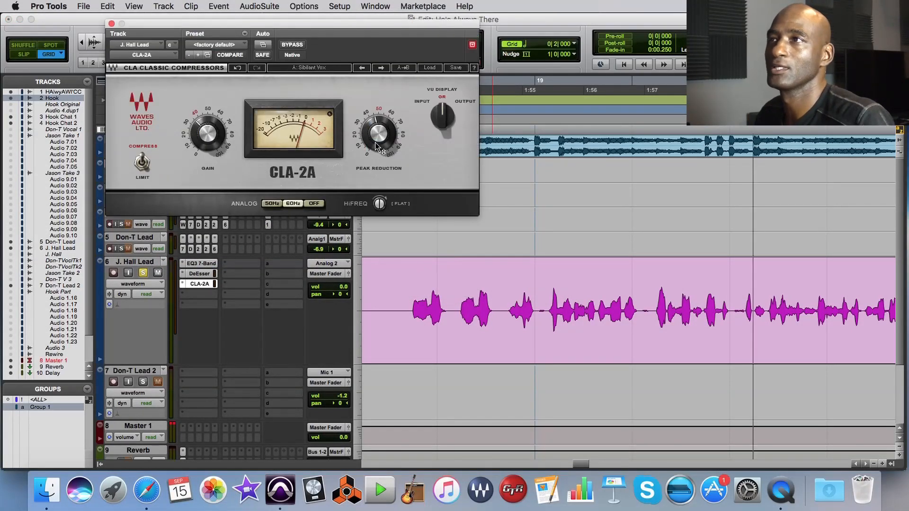
left_click(432, 104)
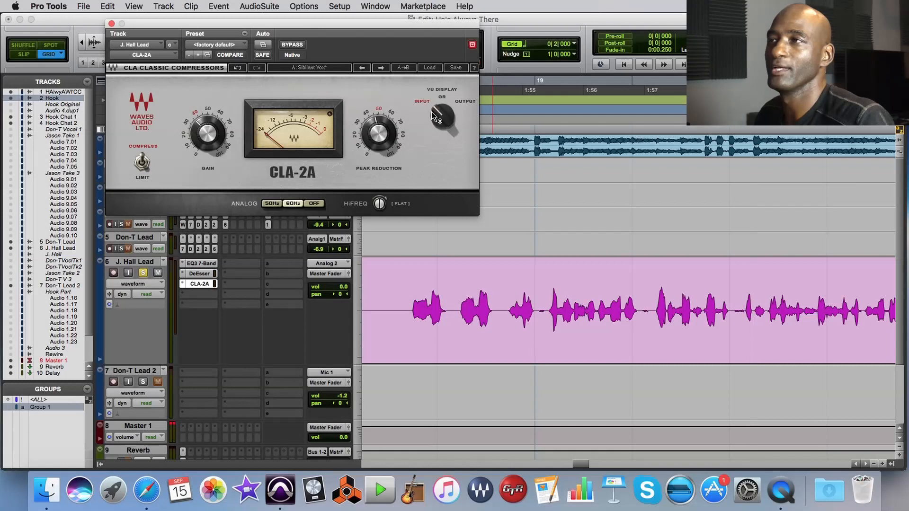
left_click(537, 80)
key("space")
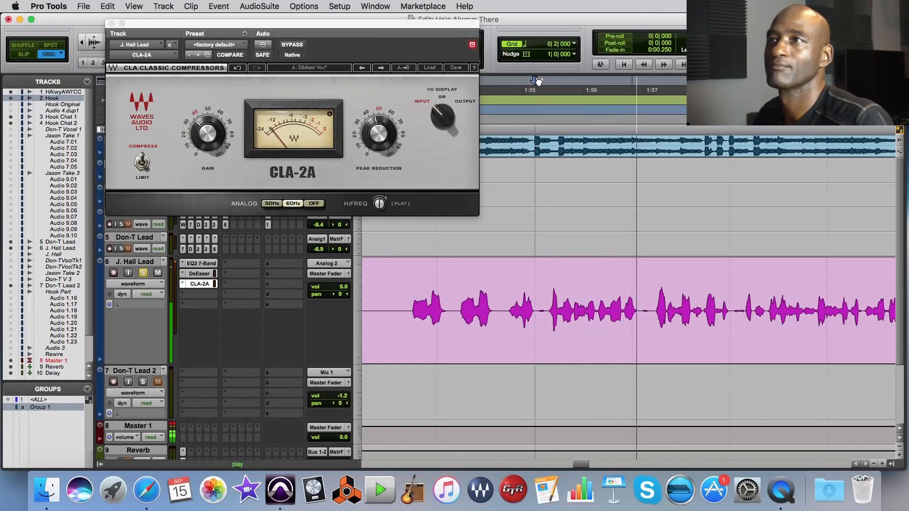
key("space")
- Loop the vocal from 19|1|000 to 19|5|000 and compare the CLA-2A's input level with its output level
left_click_drag(535, 279, 686, 284)
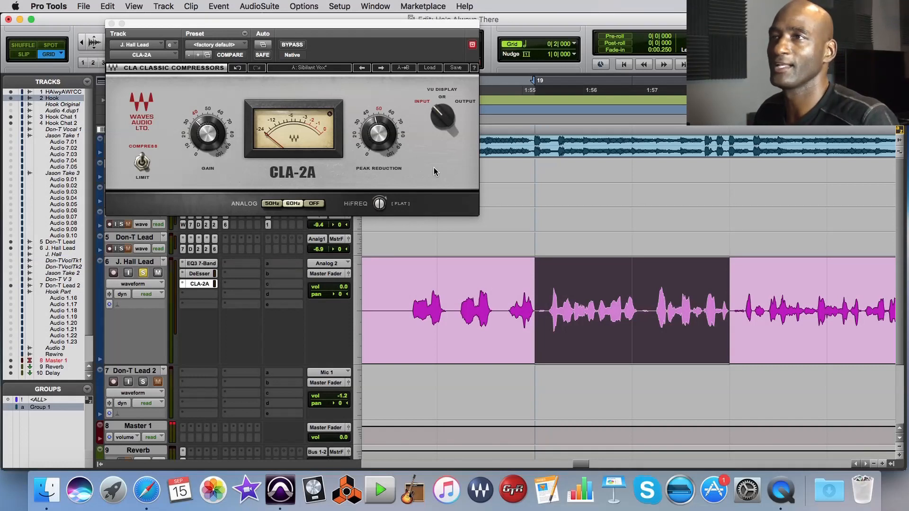
key("space")
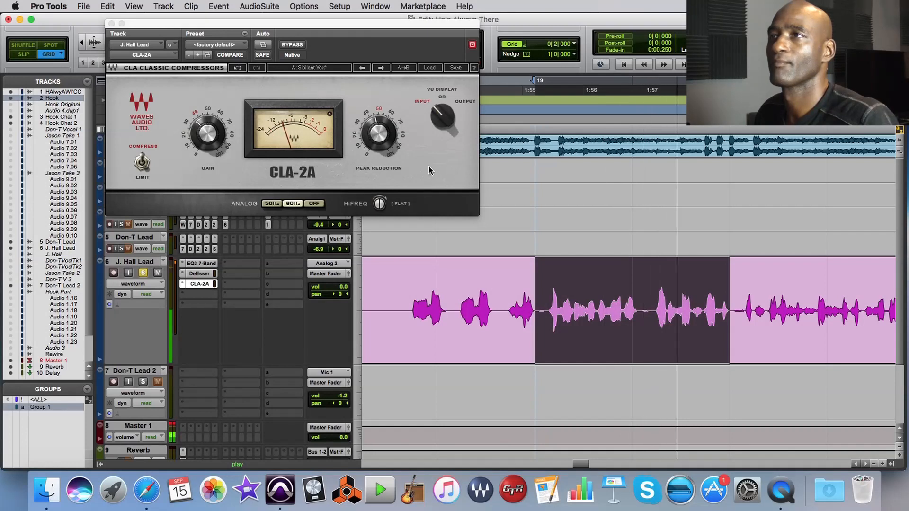
left_click(439, 124)
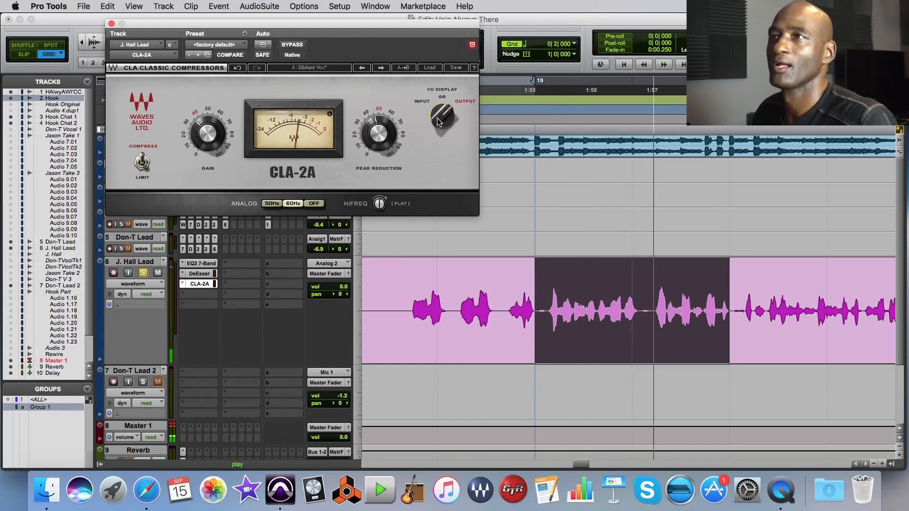
key("space")
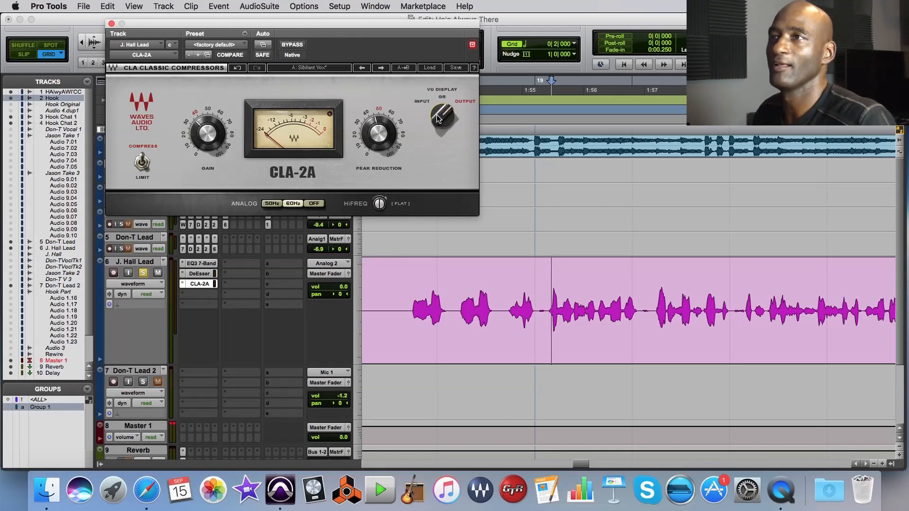
- Switch the CLA-2A's VU display to GR and play the vocal to check the gain reduction
left_click(436, 115)
left_click_drag(435, 113, 437, 98)
key("space")
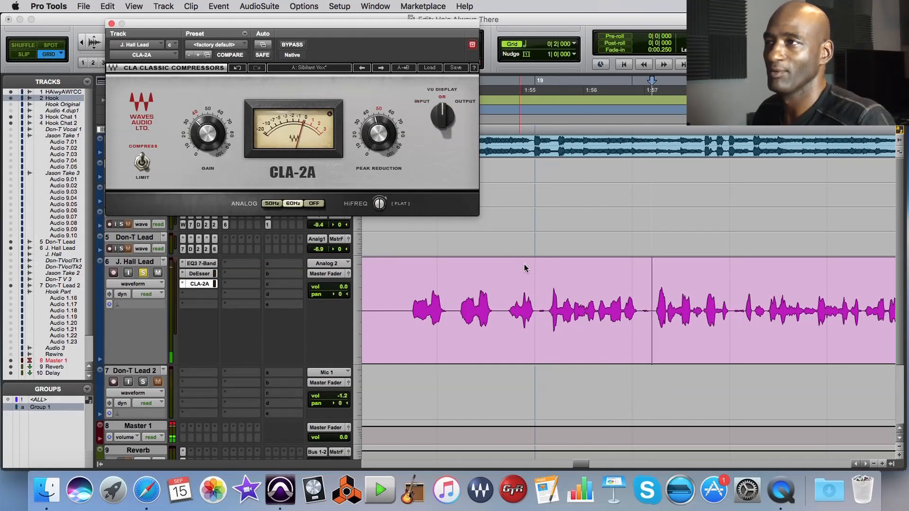
key("space")
- Reselect the vocal from 19|1|000 to 19|5|000 and set the CLA-2A's Peak Reduction to 47.60 during looped playback
left_click_drag(536, 271, 727, 272)
left_click(378, 139)
key("space")
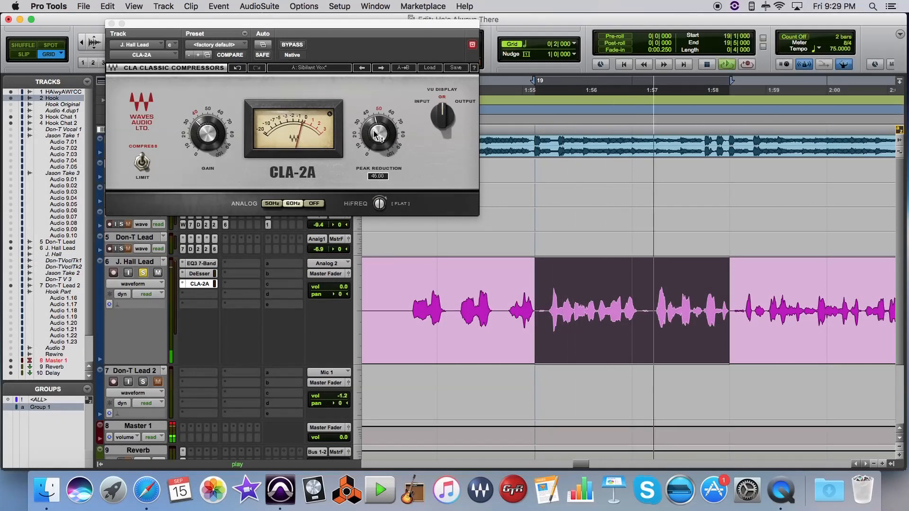
left_click_drag(376, 135, 373, 130)
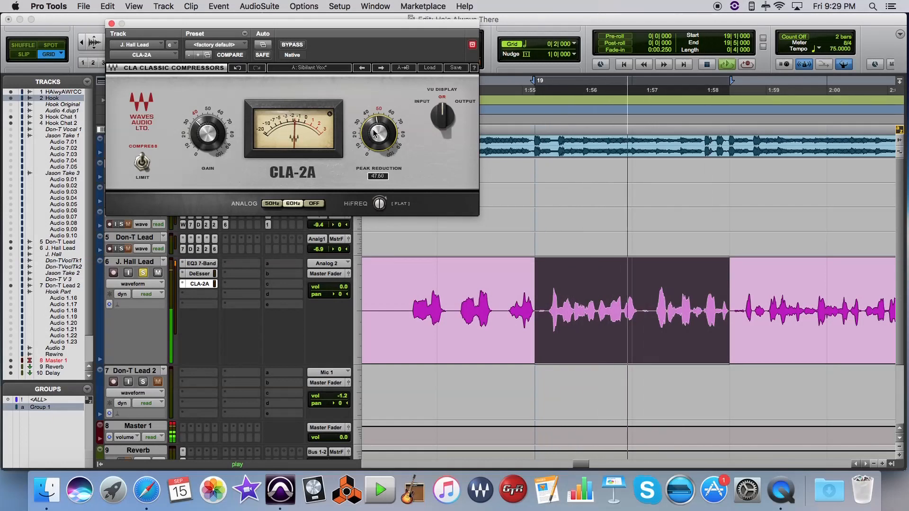
key("space")
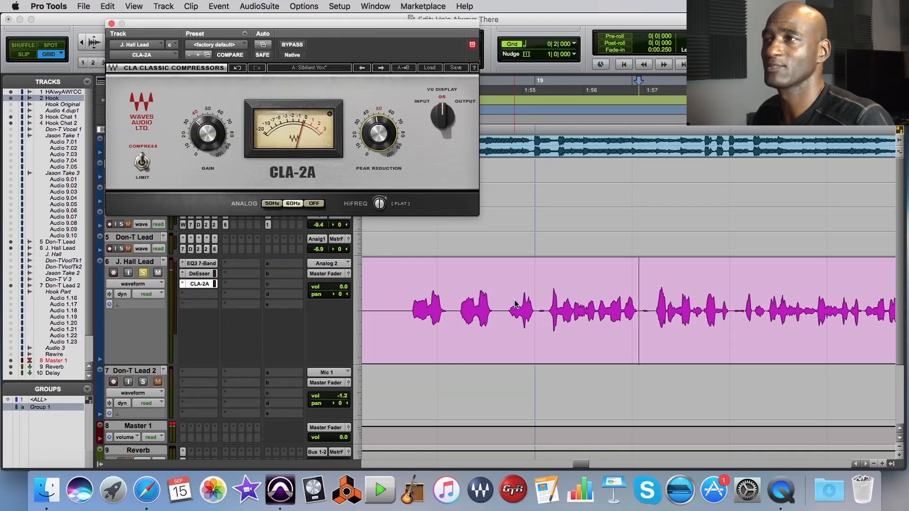
- Loop the same vocal section, compare output and input on the CLA-2A's VU display, and lower its gain to about 30
left_click(535, 287)
left_click_drag(535, 287, 724, 290)
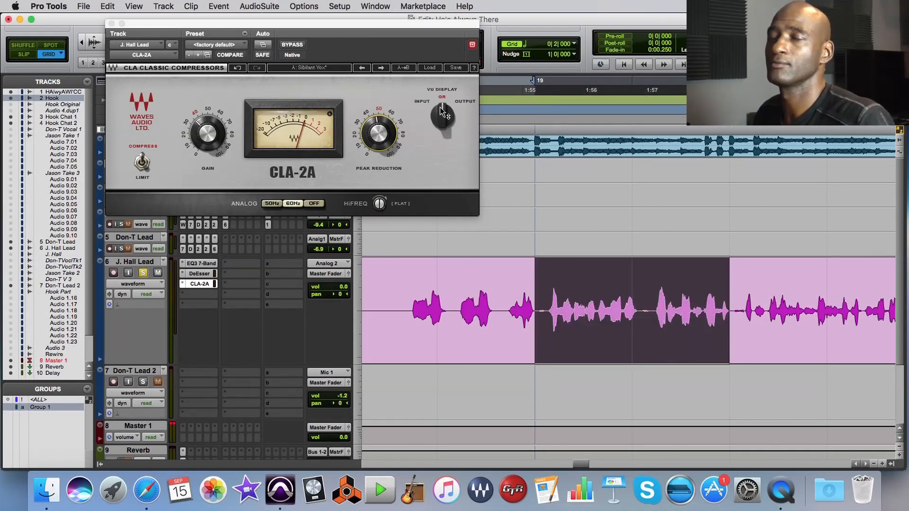
left_click(465, 102)
key("space")
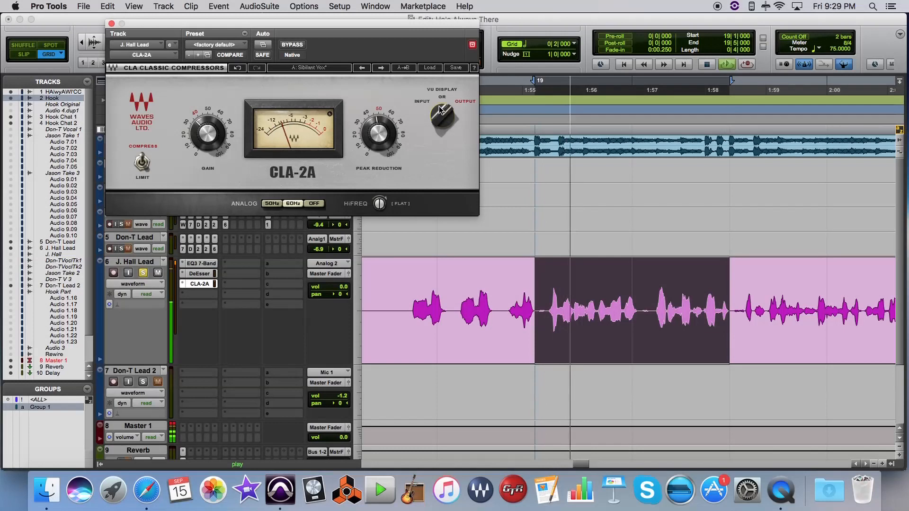
left_click(440, 110)
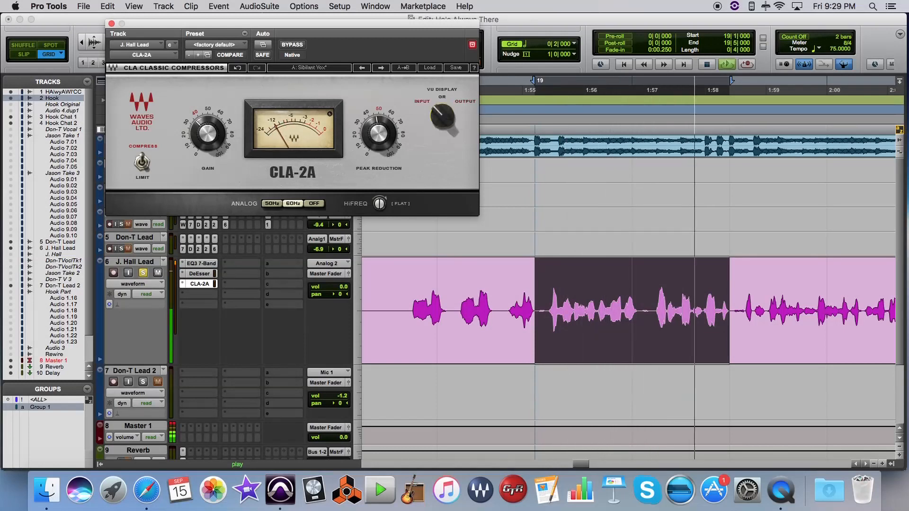
left_click(439, 109)
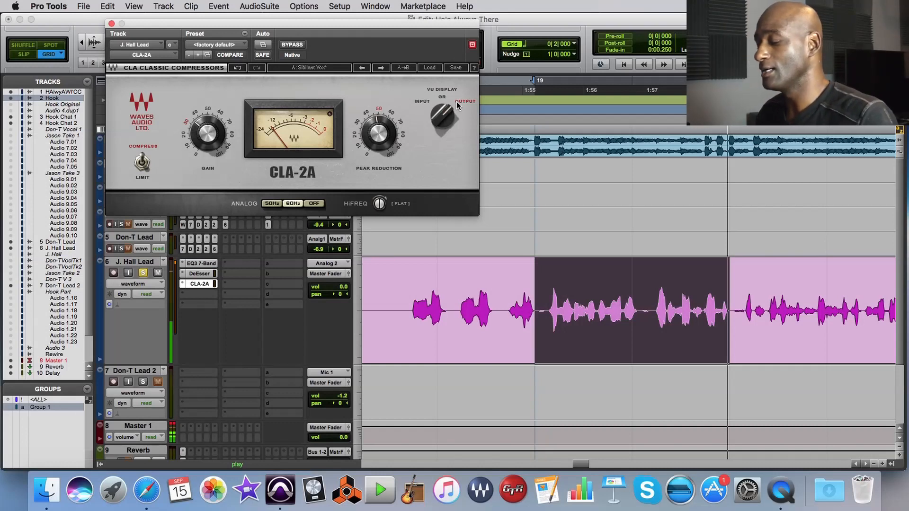
- Insert the API-2500 (mono) compressor in the fourth insert slot of the J. Hall Lead track
left_click(196, 298)
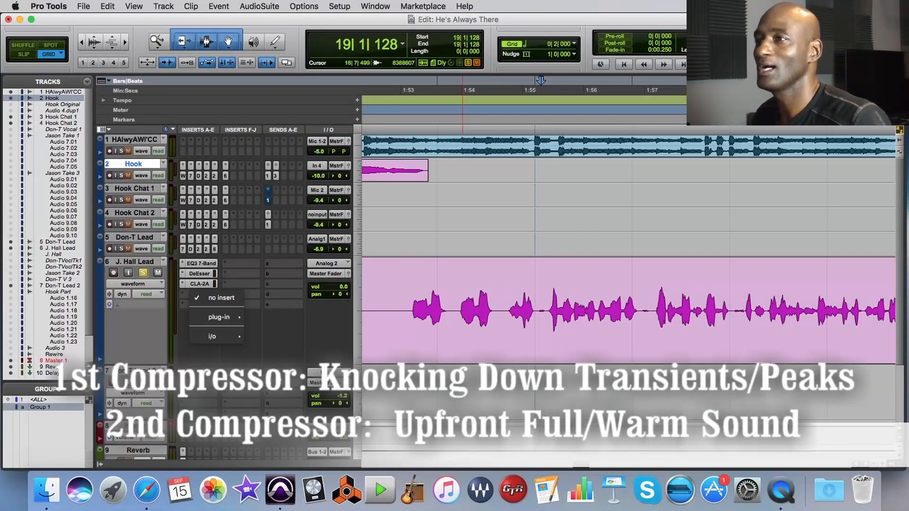
left_click(811, 461)
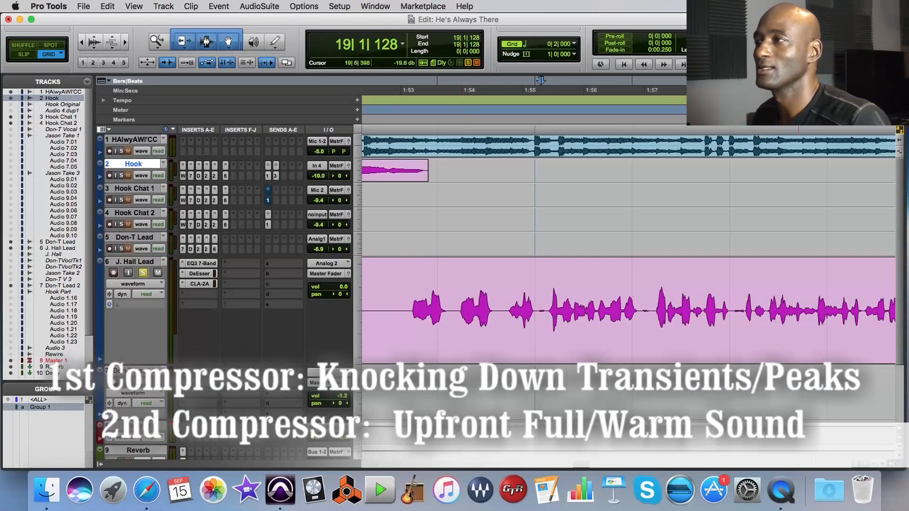
scroll(869, 467, "right", 5)
scroll(869, 467, "right", 10)
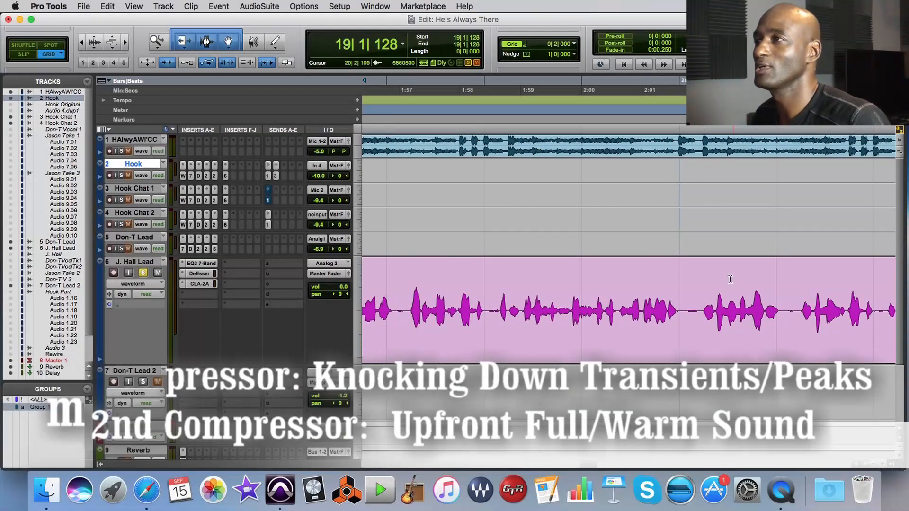
left_click(212, 295)
mouse_move(213, 317)
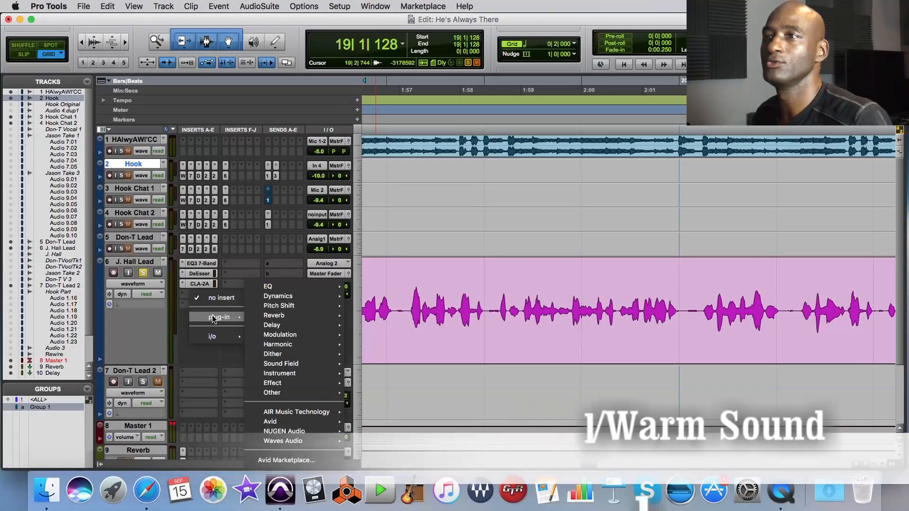
mouse_move(280, 296)
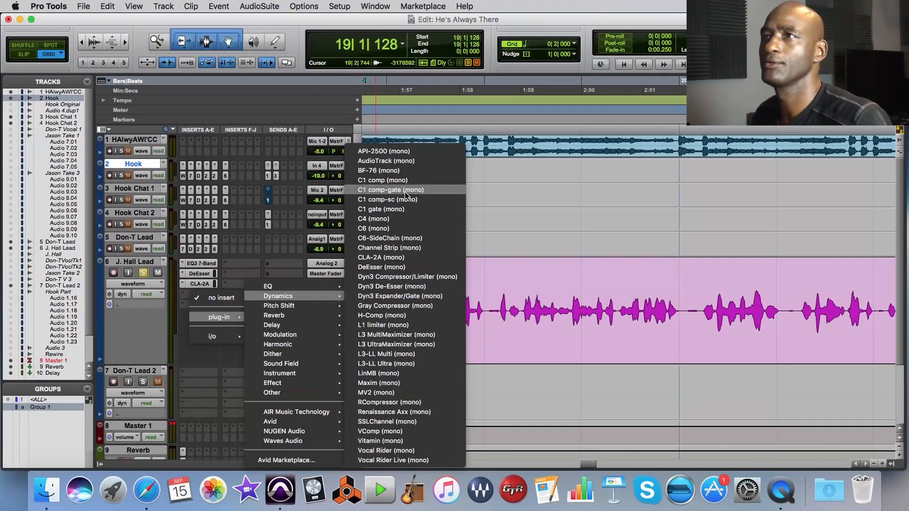
left_click(404, 151)
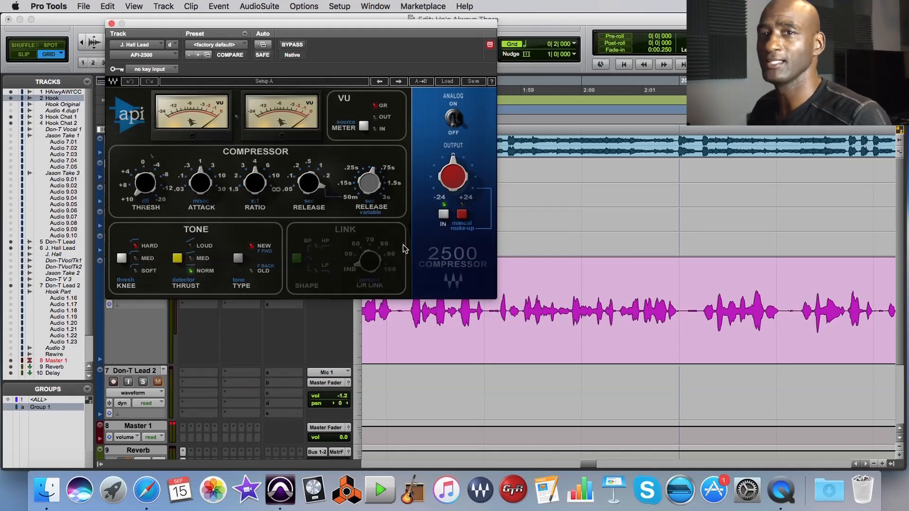
- Load the user preset Give Him Glory Comp into the API-2500 on the J. Hall Lead track
left_click(445, 81)
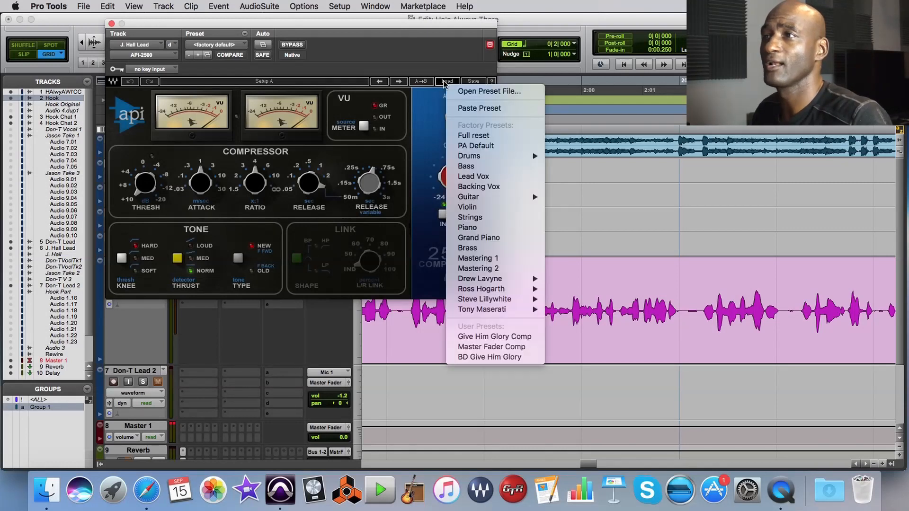
left_click(523, 338)
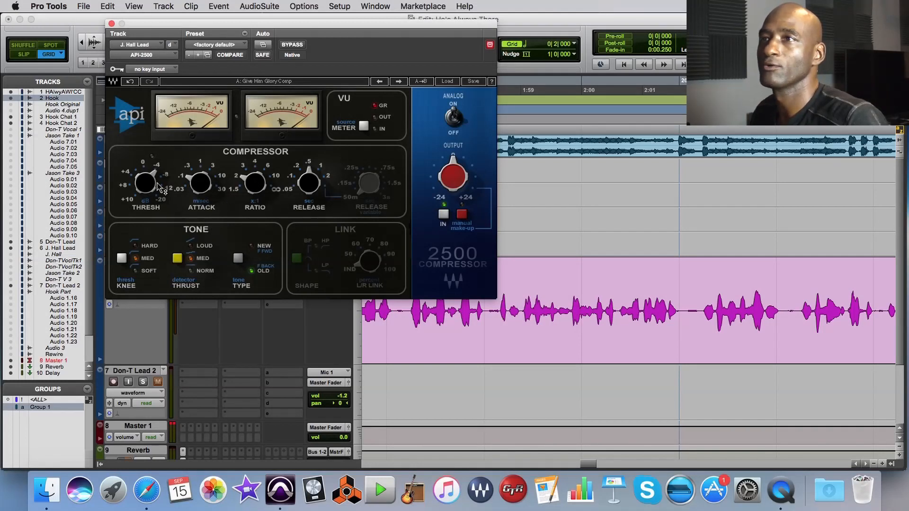
mouse_move(258, 190)
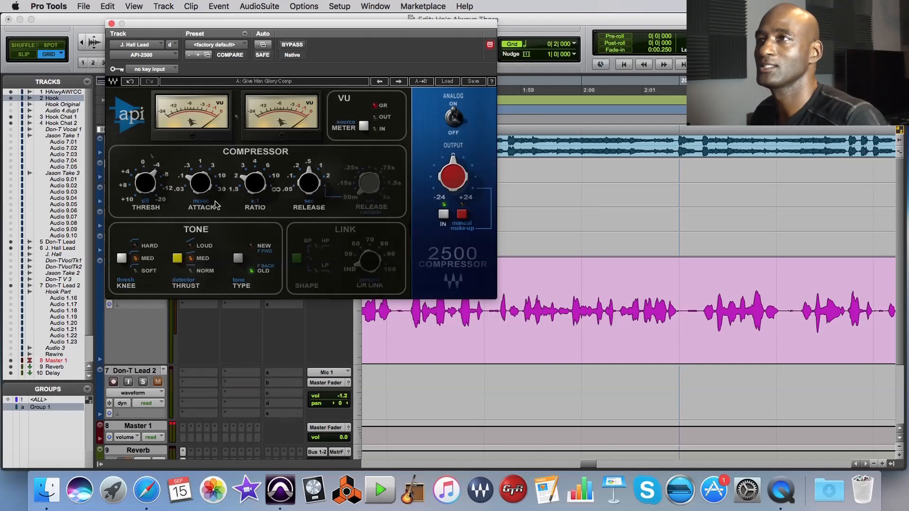
- Loop the vocal from 19|1|000 to 19|5|000, compare output level and gain reduction on the API-2500's meters, and close the compressor
left_click_drag(330, 32, 272, 31)
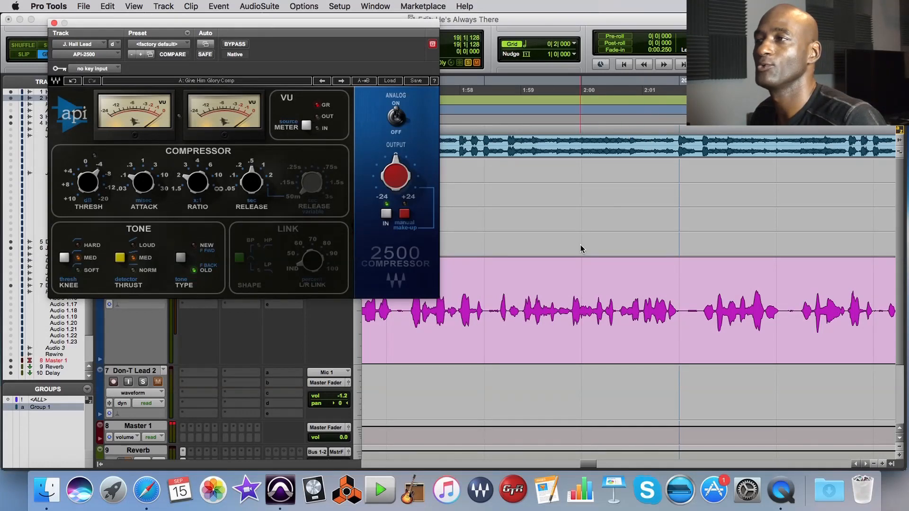
left_click_drag(594, 466, 583, 468)
left_click(714, 312)
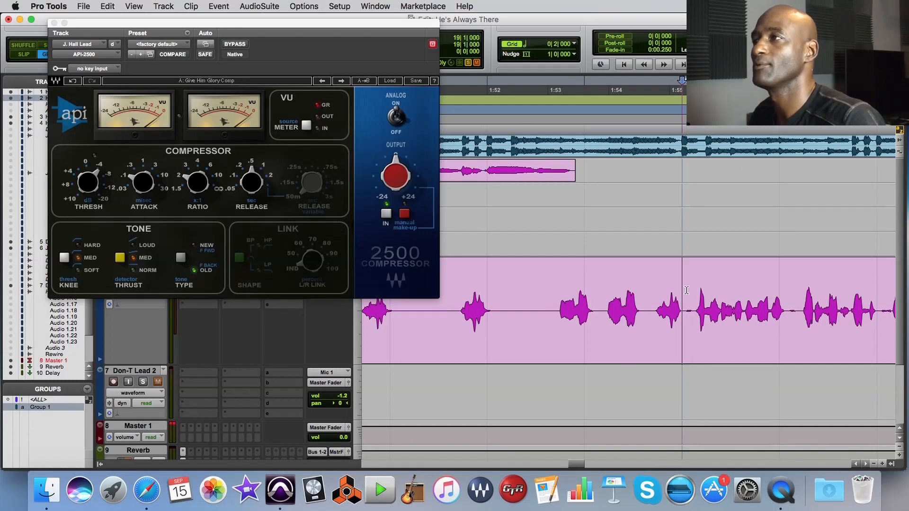
left_click_drag(687, 293, 854, 293)
key("space")
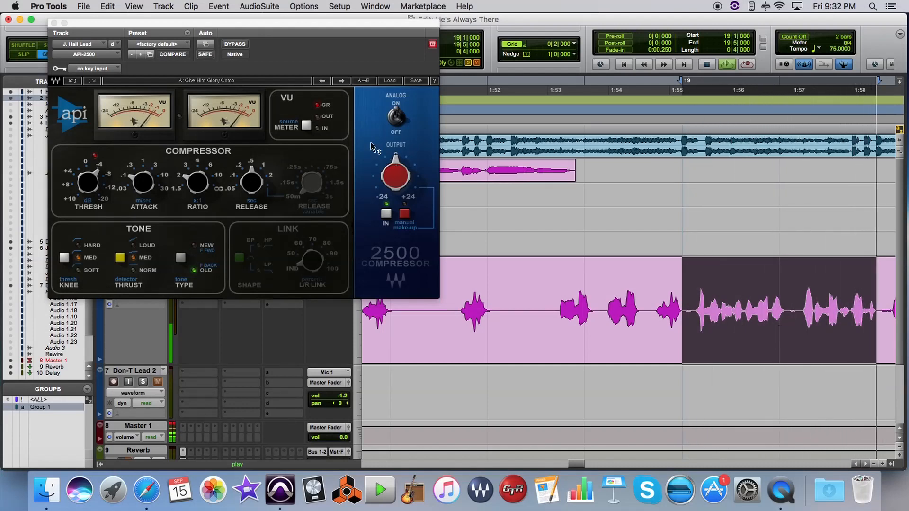
left_click(309, 126)
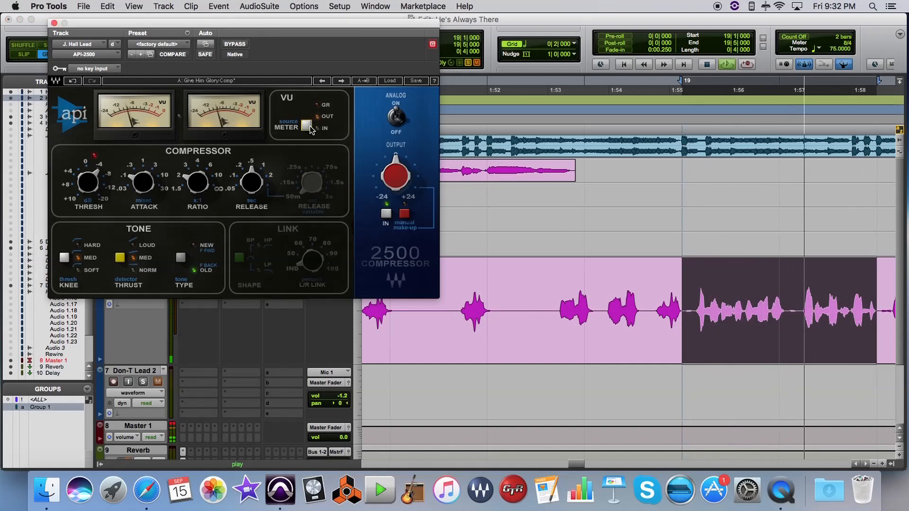
left_click(310, 126)
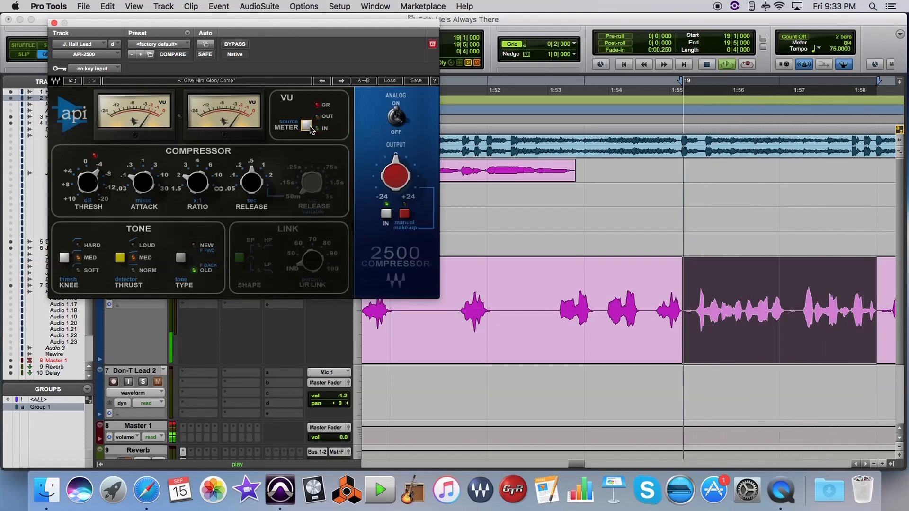
key("space")
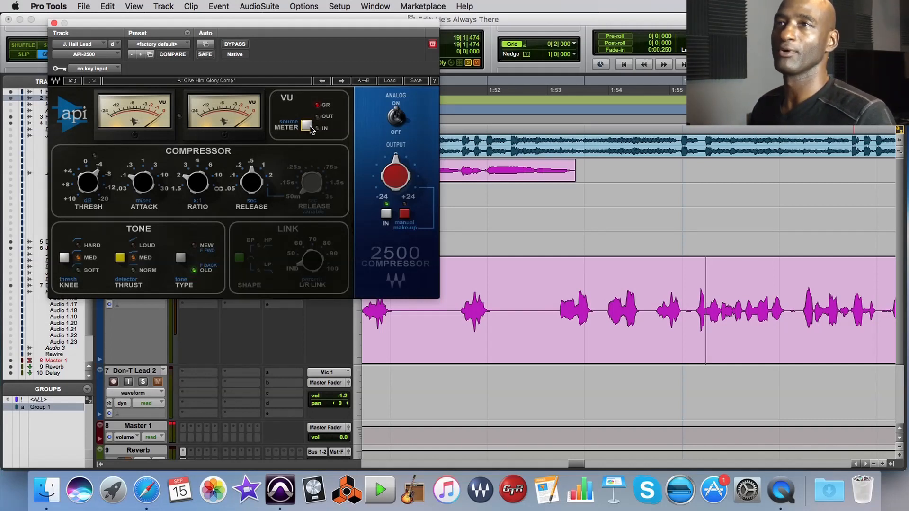
left_click(84, 188)
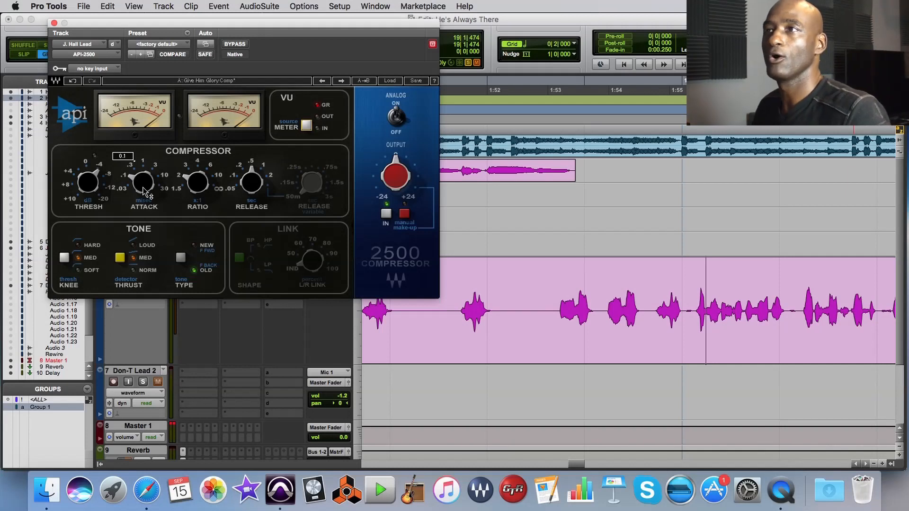
left_click(54, 23)
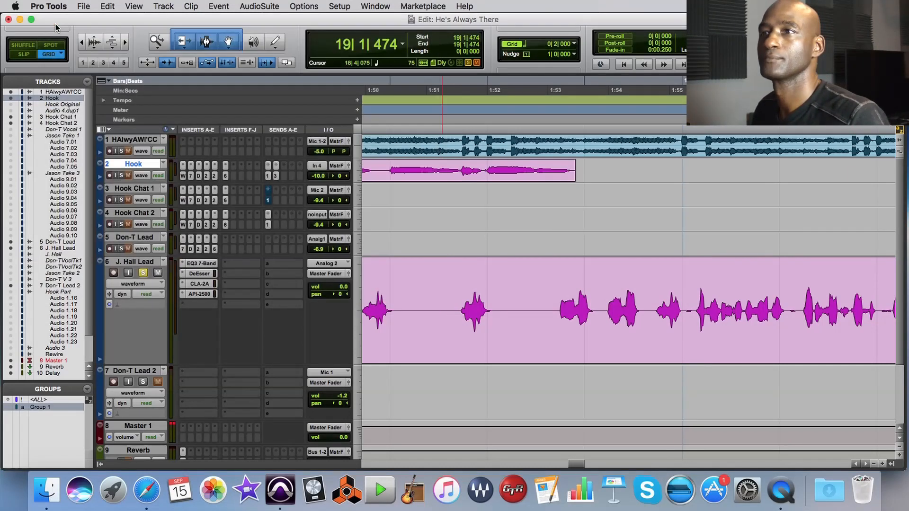
- Insert the REQ 6 (mono) equalizer in the fifth insert slot of the J. Hall Lead track
left_click(201, 305)
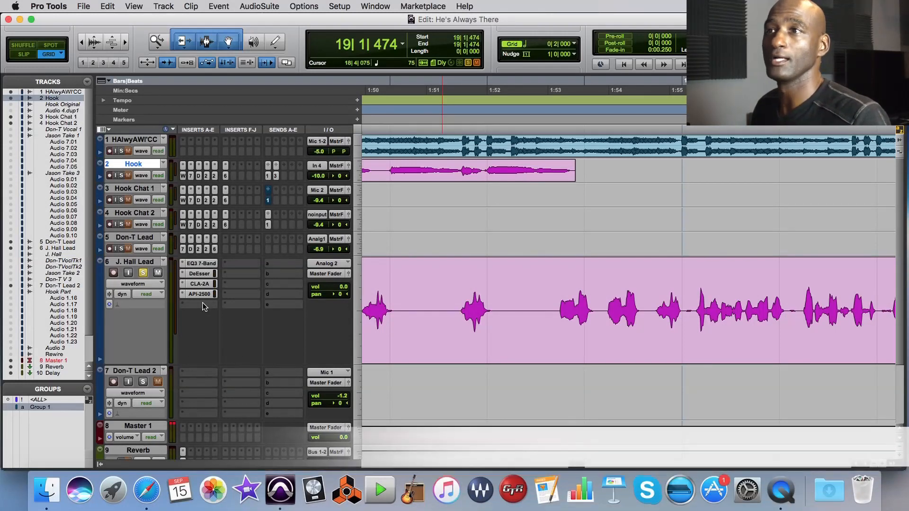
mouse_move(209, 327)
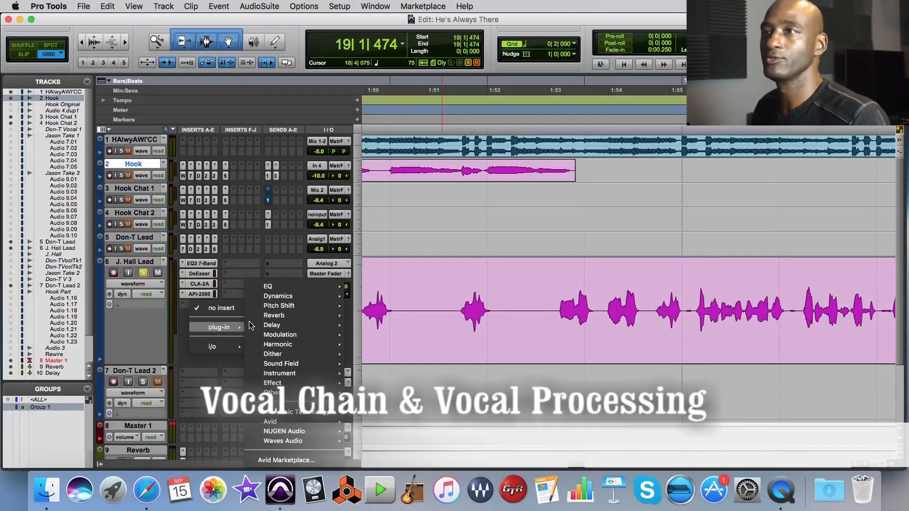
mouse_move(268, 296)
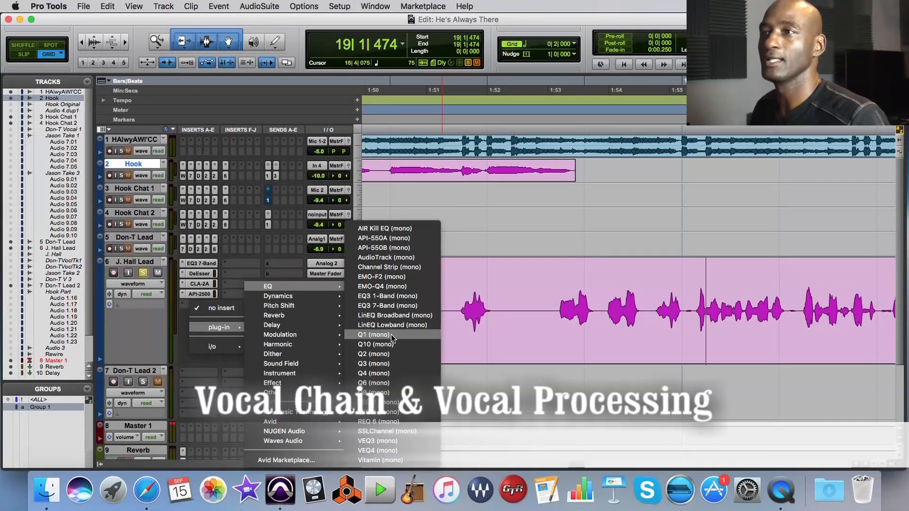
left_click(396, 422)
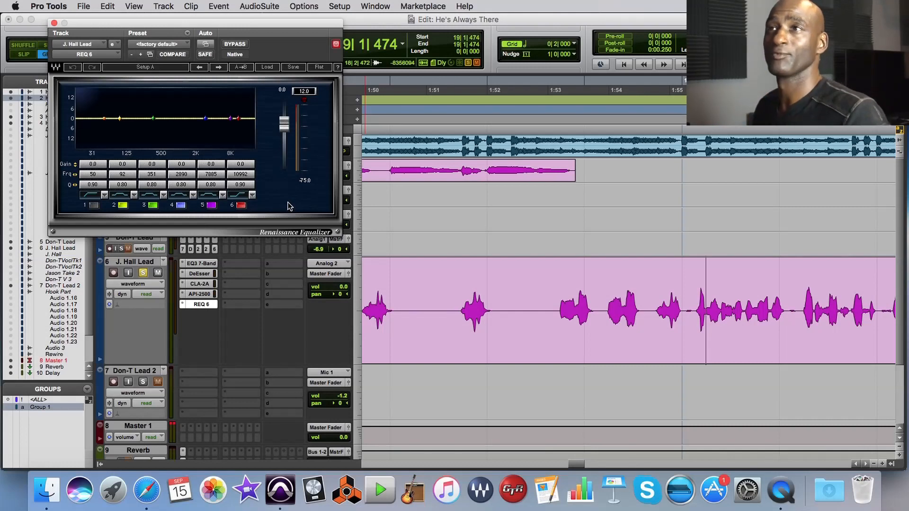
left_click_drag(184, 27, 466, 140)
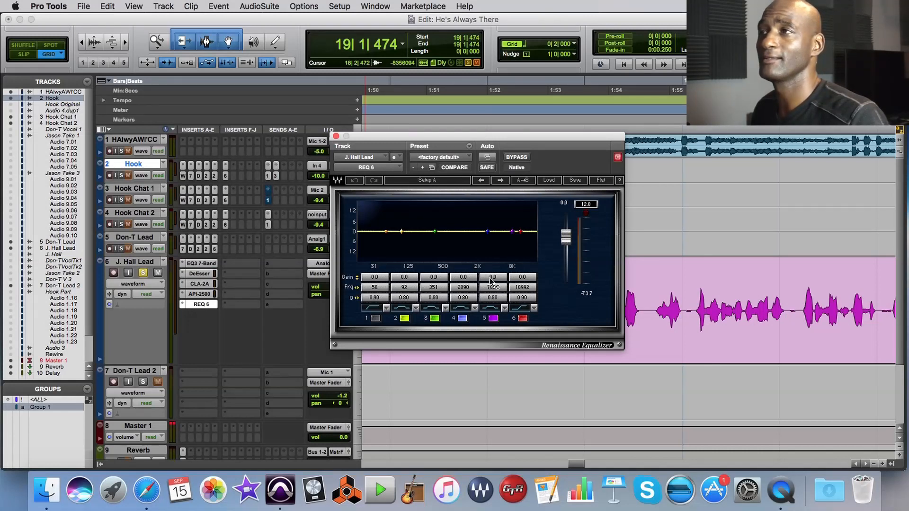
left_click_drag(530, 140, 435, 65)
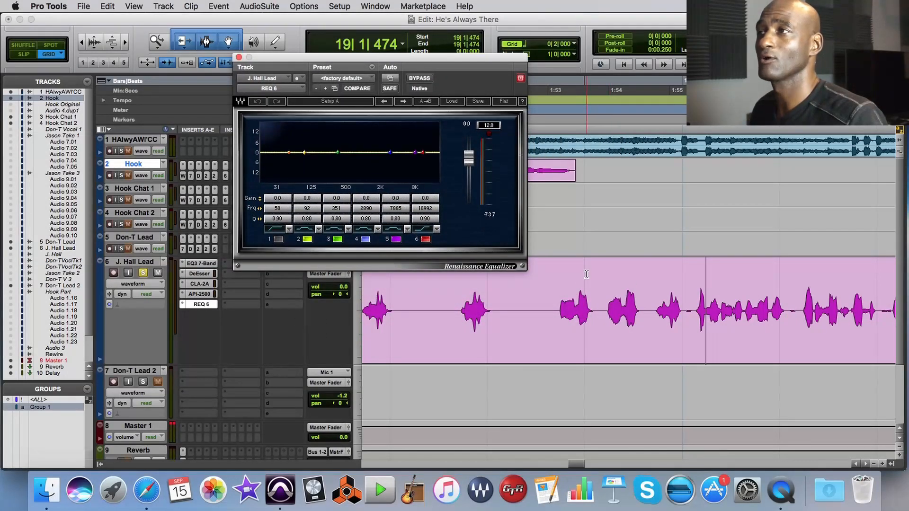
- Select the vocal from 19|1|000 to 19|5|000 and enable the EQ3 7-Band's low-pass filter at 12 dB/oct and 17.15 kHz
left_click_drag(684, 273, 843, 277)
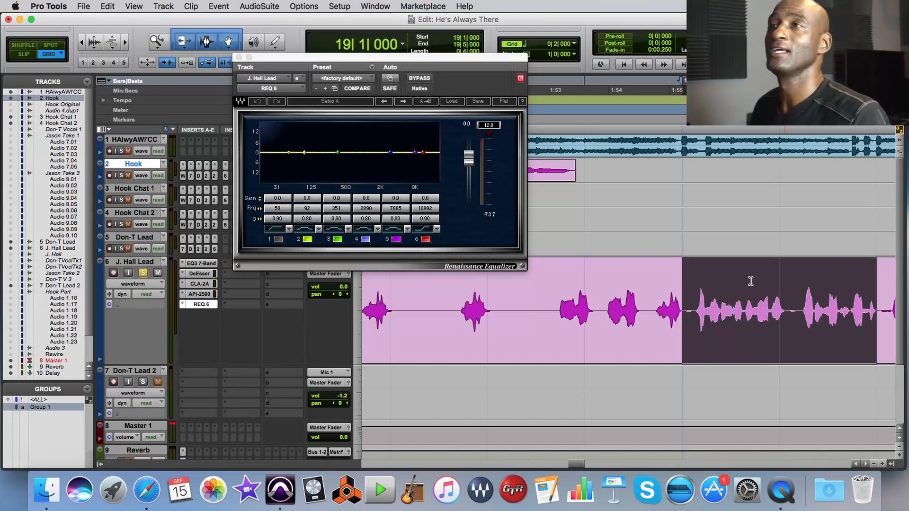
left_click_drag(316, 65, 478, 75)
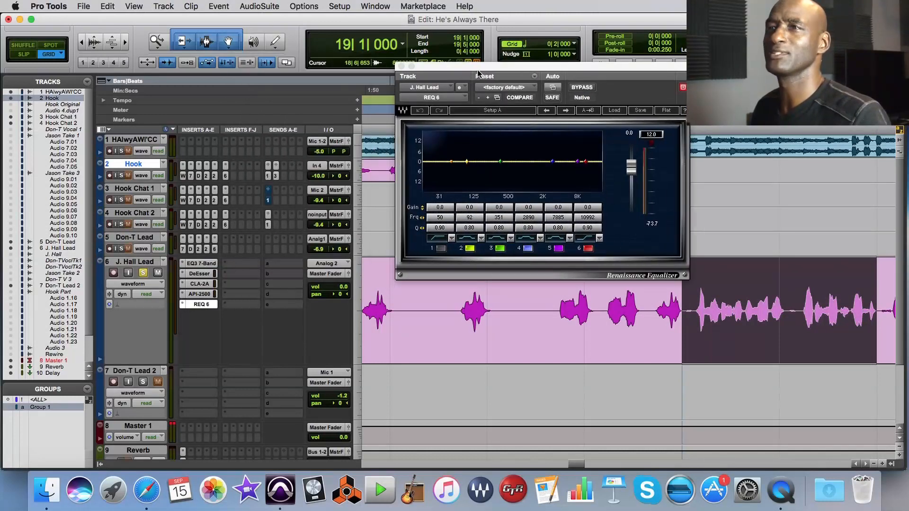
left_click(201, 265)
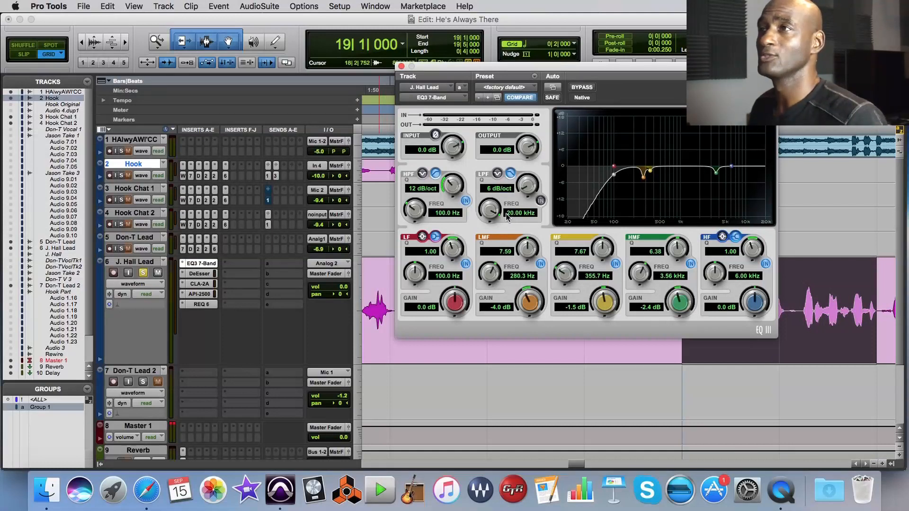
left_click(540, 201)
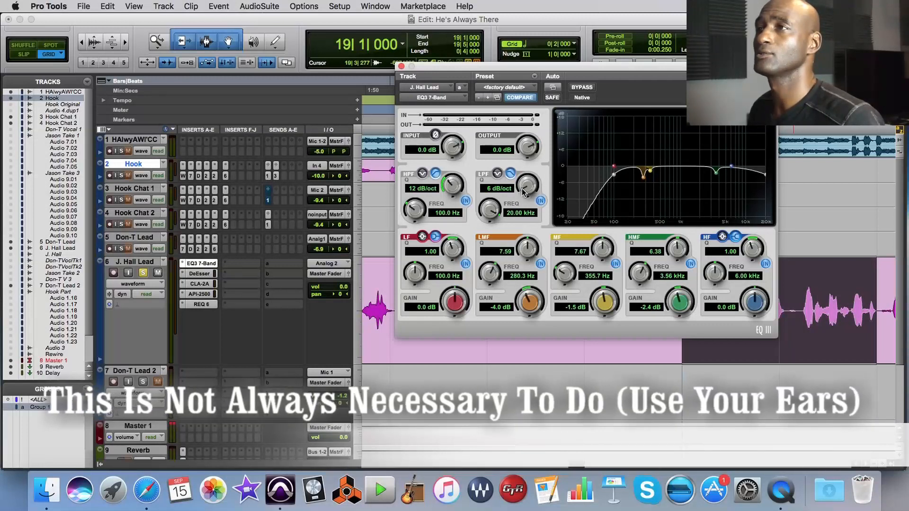
left_click_drag(520, 170, 519, 161)
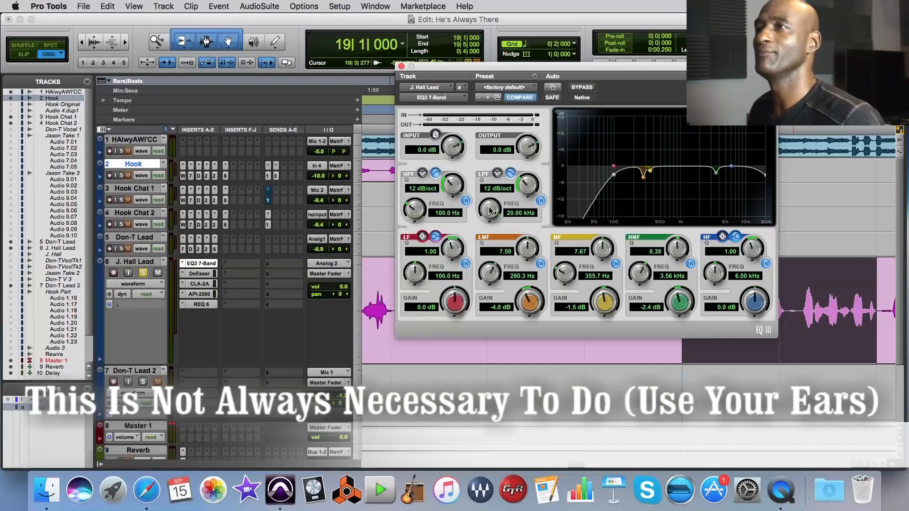
left_click_drag(490, 211, 487, 217)
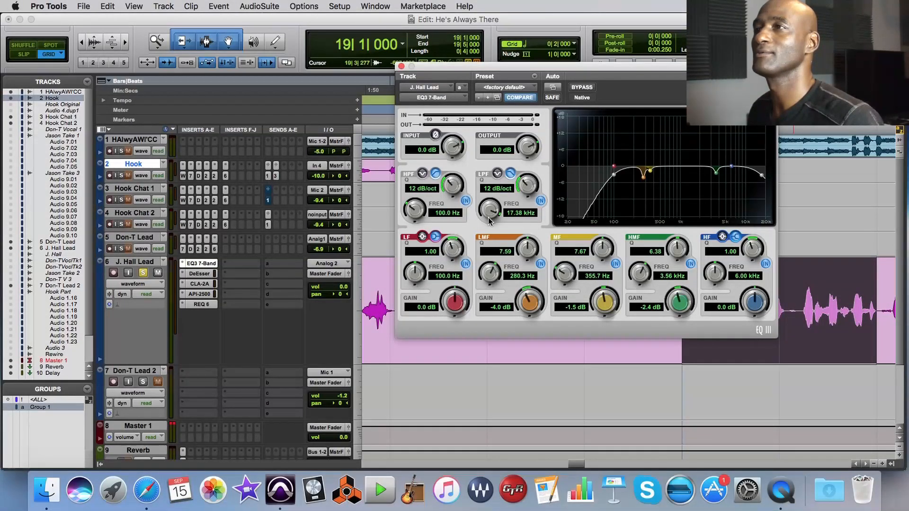
left_click_drag(488, 221, 488, 221)
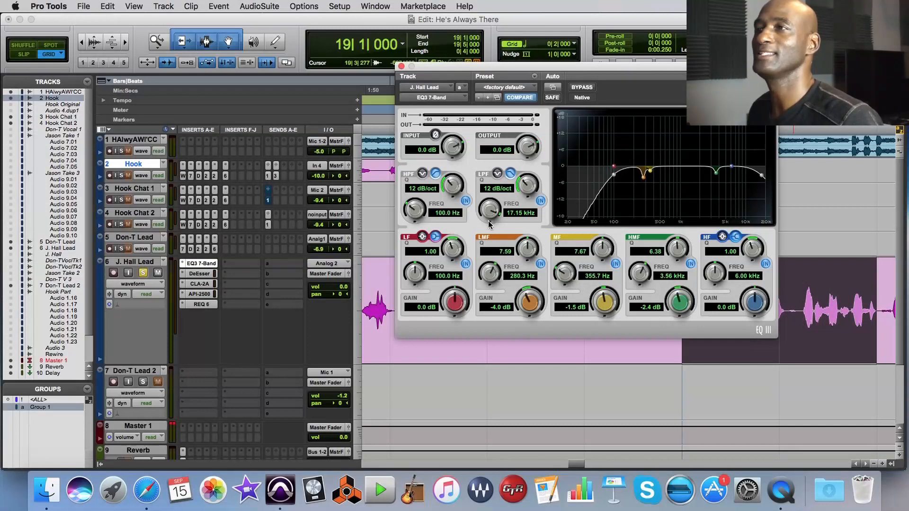
- Loop the selected vocal and compare the sound with the EQ3 7-Band's low-pass filter switched off and on, leaving it on
mouse_move(549, 73)
left_mouse_down()
mouse_move(293, 71)
mouse_move(616, 62)
mouse_move(545, 66)
left_mouse_up()
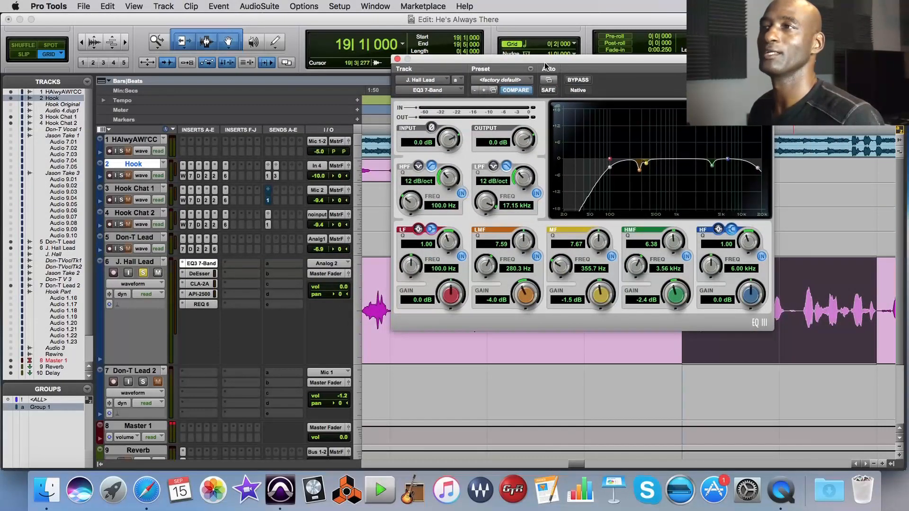
key("space")
left_click(537, 194)
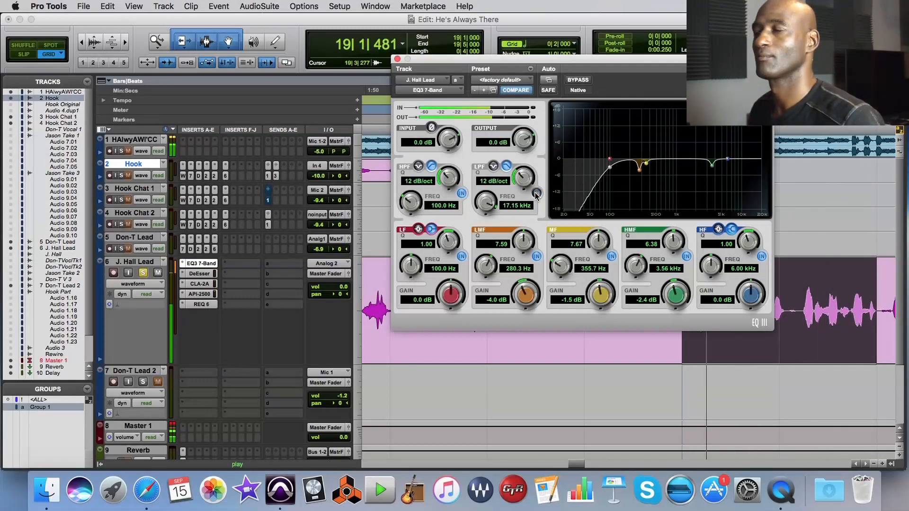
left_click(537, 194)
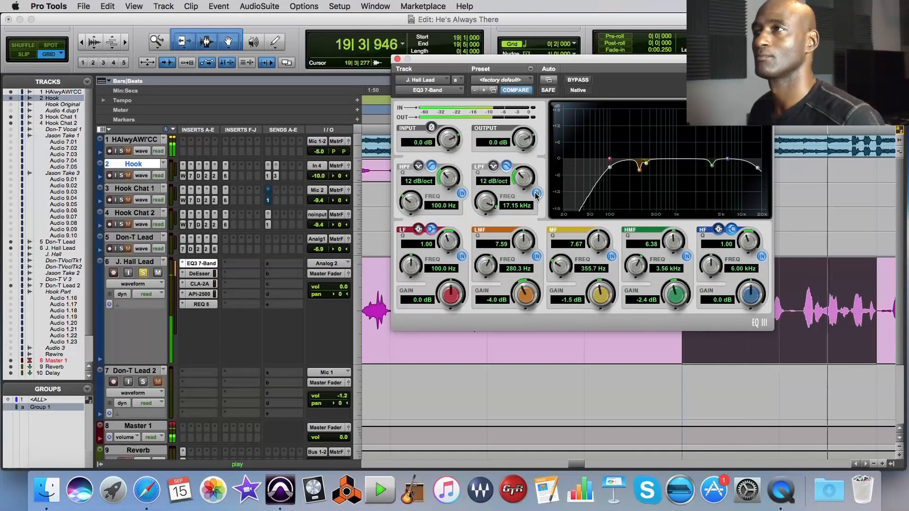
left_click(536, 194)
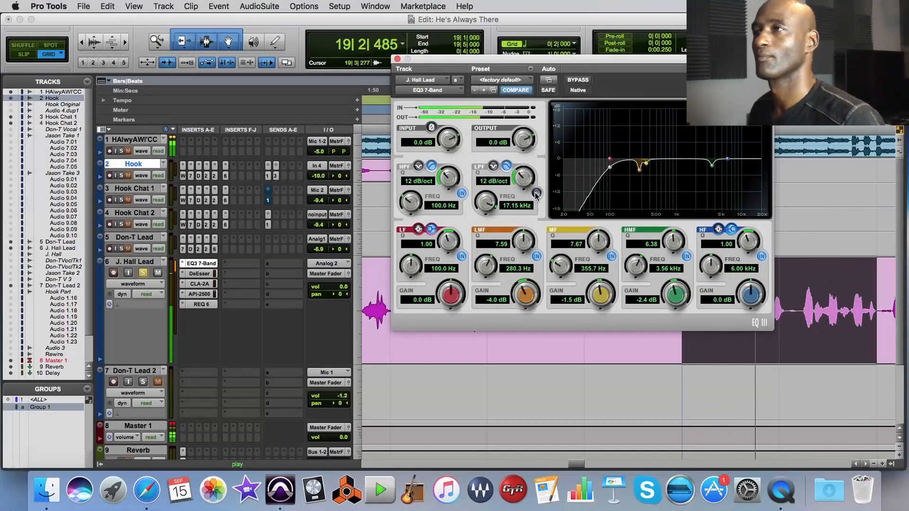
left_click(537, 194)
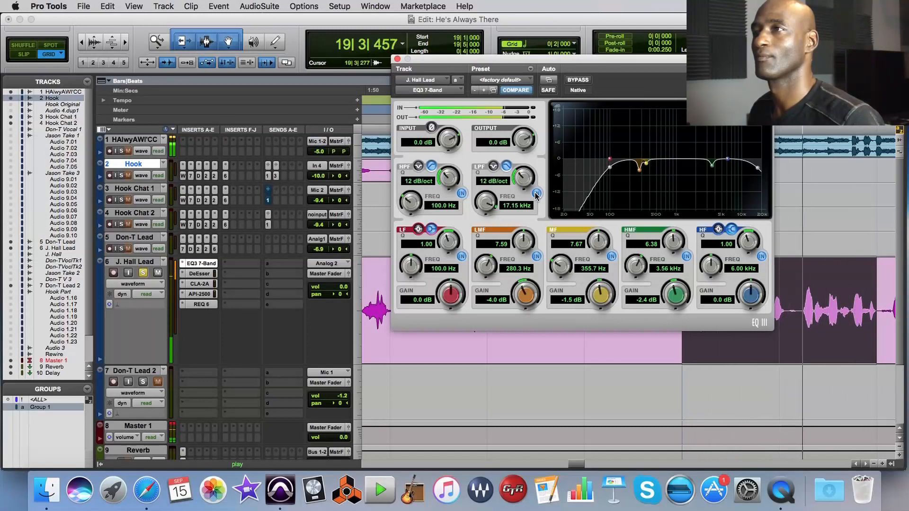
left_click(536, 194)
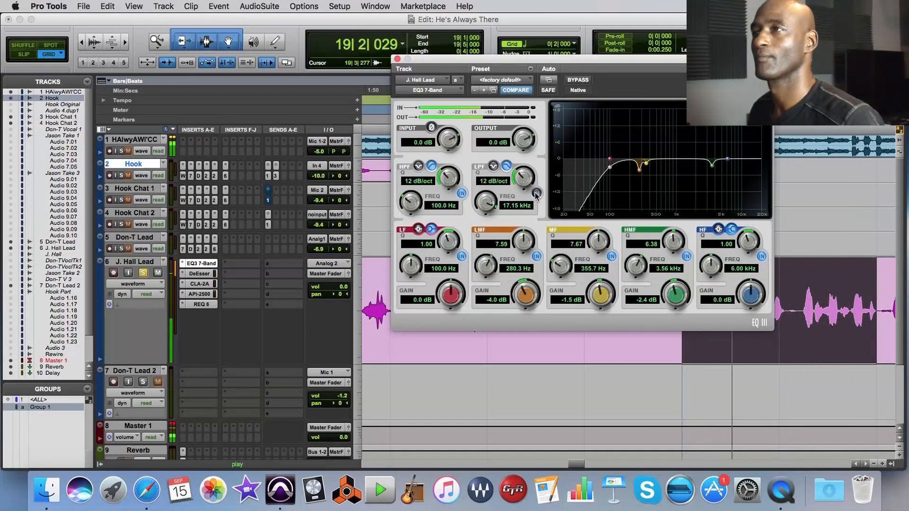
left_click(536, 194)
key("space")
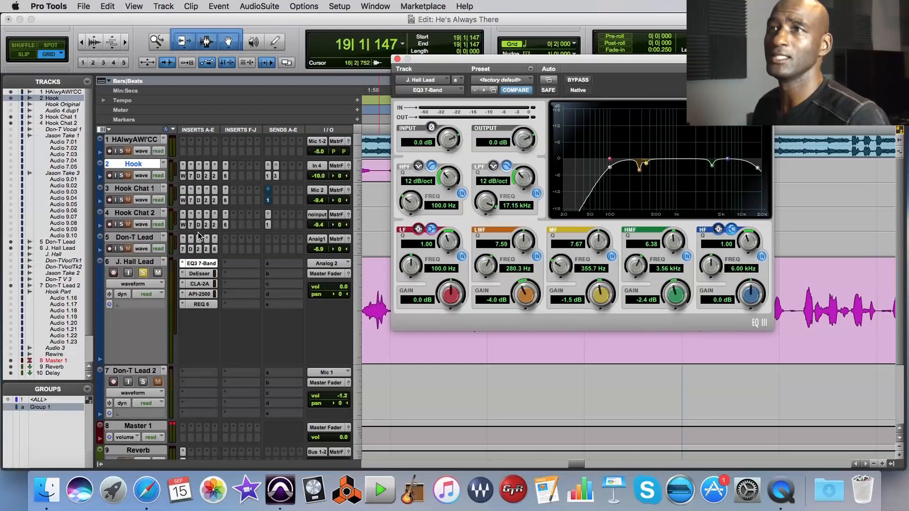
- Review the EQ3 7-Band settings on the Don-T Lead and J. Hall Lead tracks, and close the plug-in windows
left_click(182, 254)
left_click(182, 253)
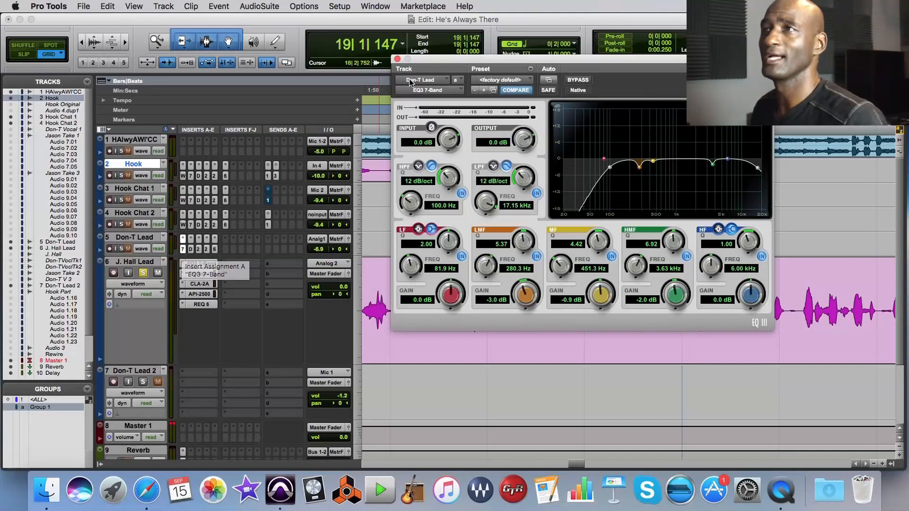
left_click(398, 59)
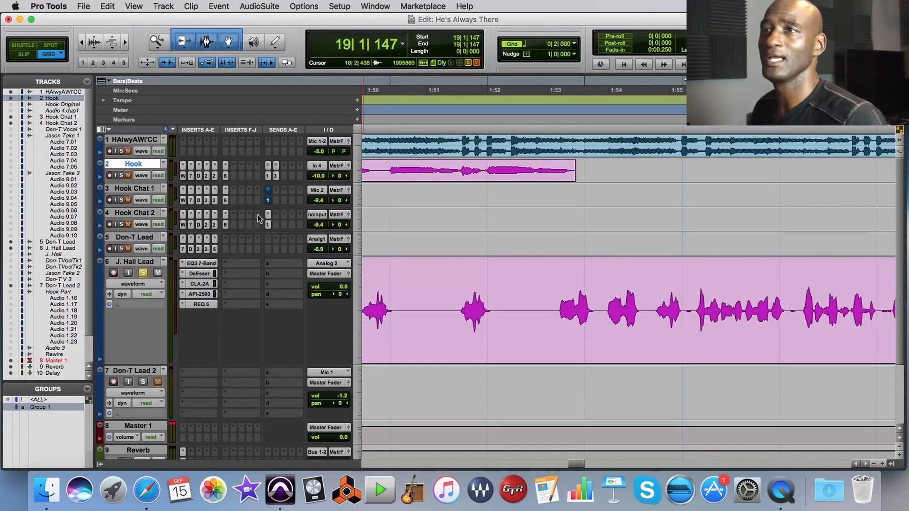
left_click(198, 264)
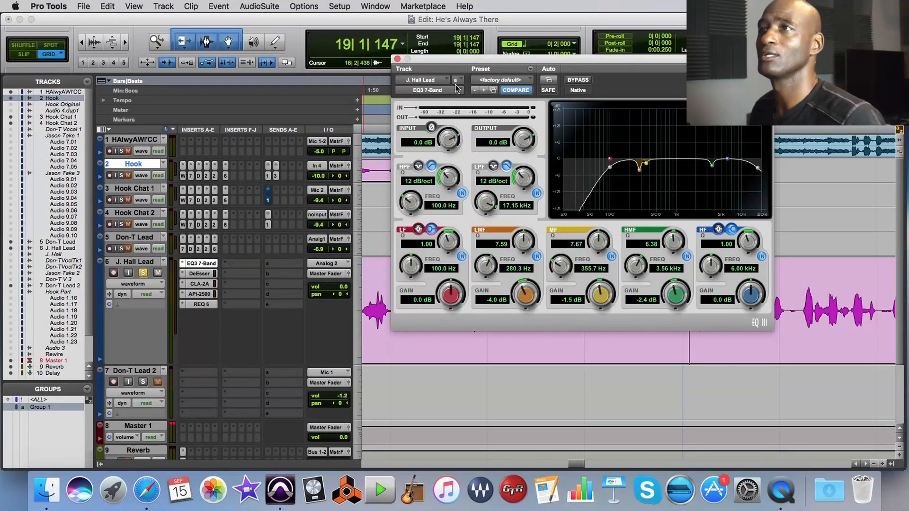
left_click(397, 60)
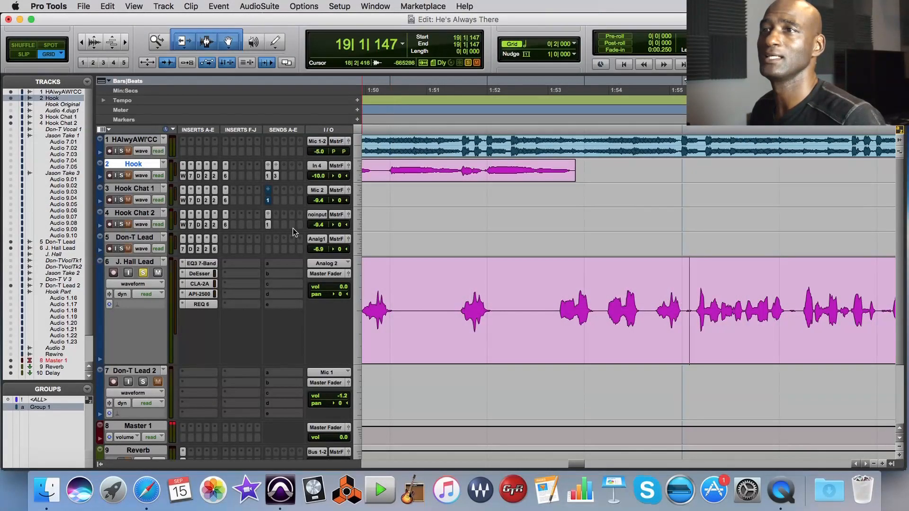
- Open the REQ 6 on the J. Hall Lead track and raise band 5's gain to 4.0 dB
left_click(210, 304)
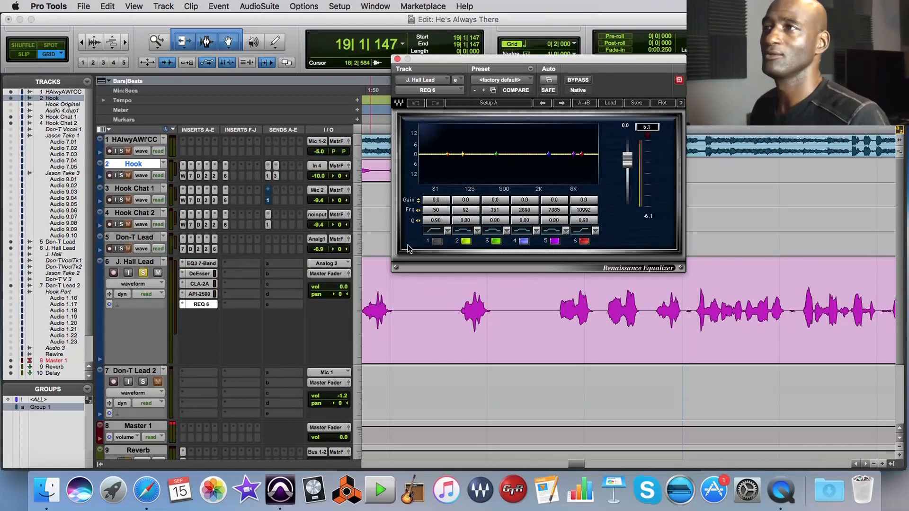
left_click(563, 200)
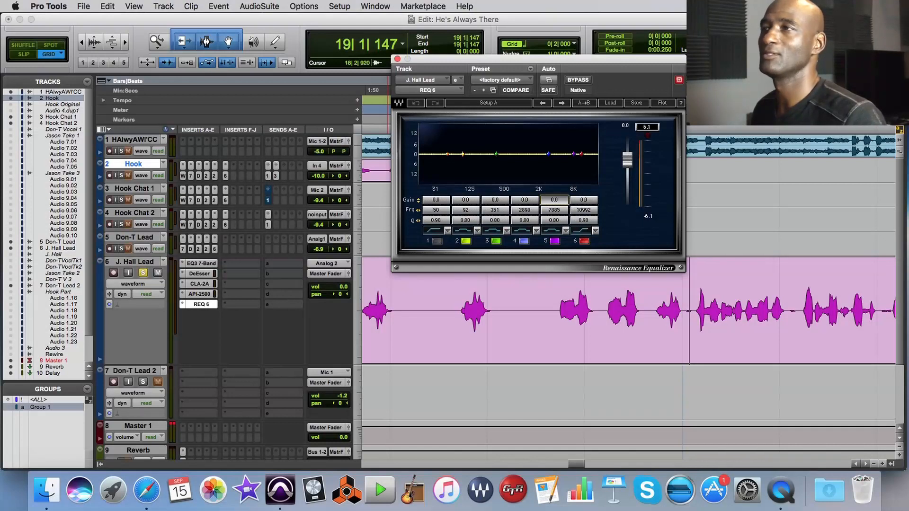
left_click_drag(562, 201, 563, 186)
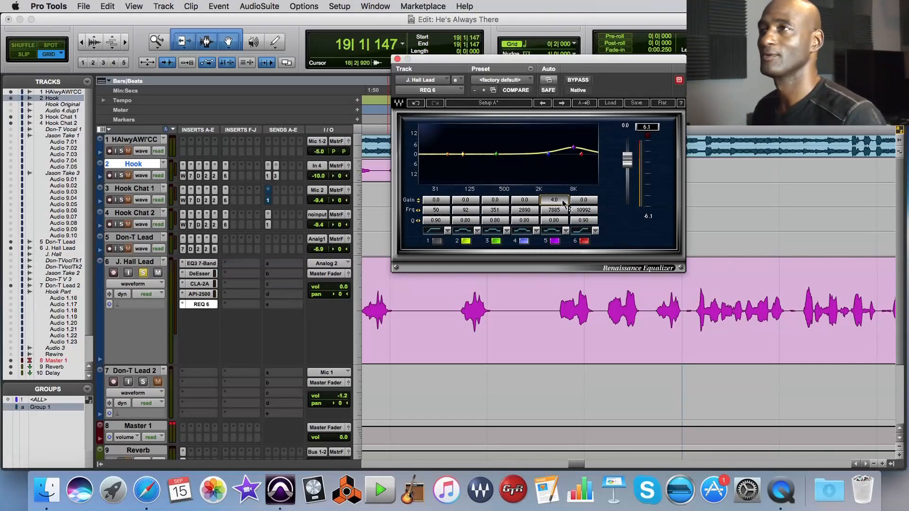
- Play the whole J. Hall Lead clip from 17|1|000, compare REQ 6 band 5 off and on, and set its frequency to 8116 Hz
left_click(680, 298)
left_click_drag(680, 298, 848, 299)
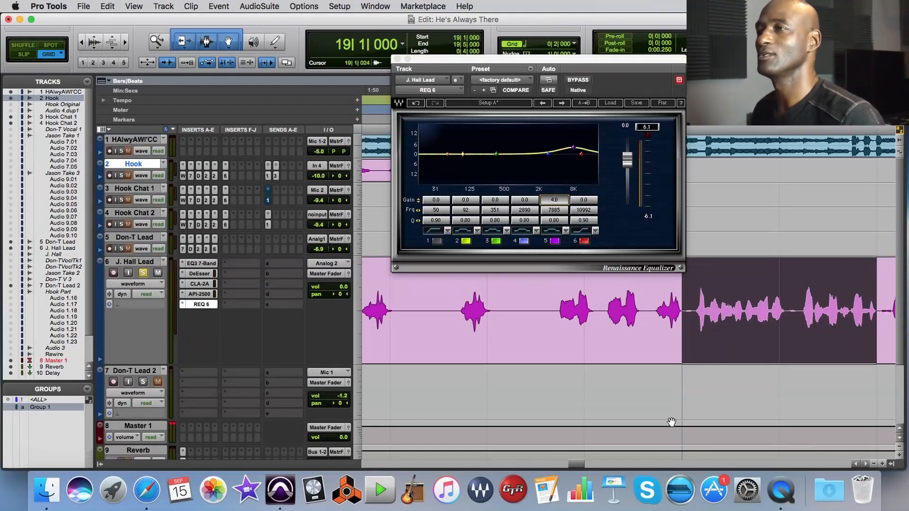
left_click(874, 465)
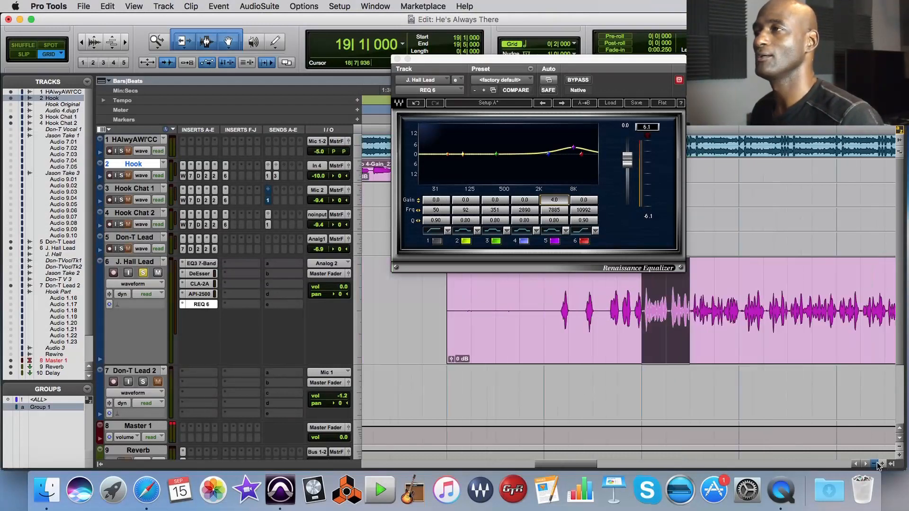
left_click(648, 325)
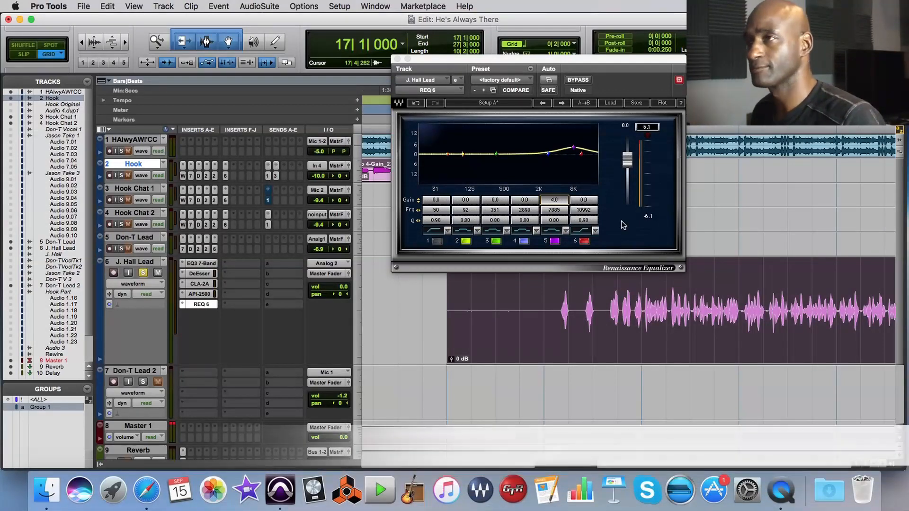
key("space")
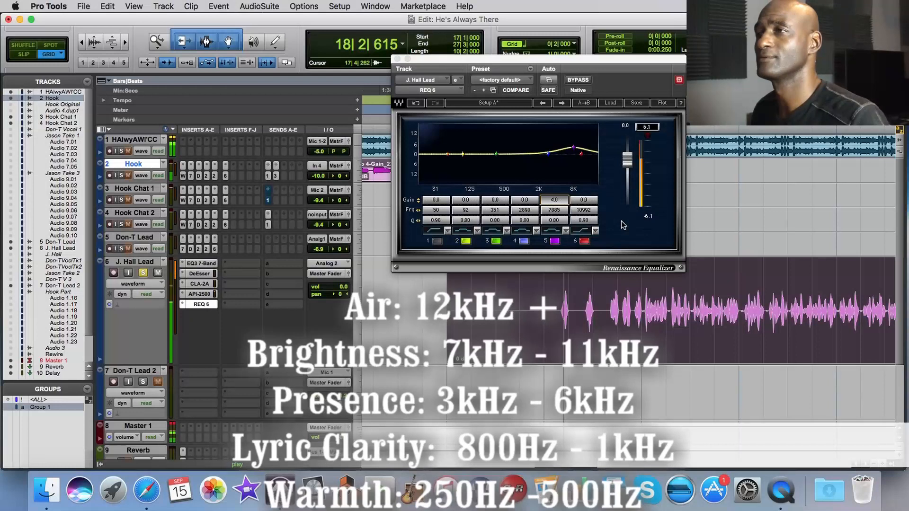
left_click(554, 241)
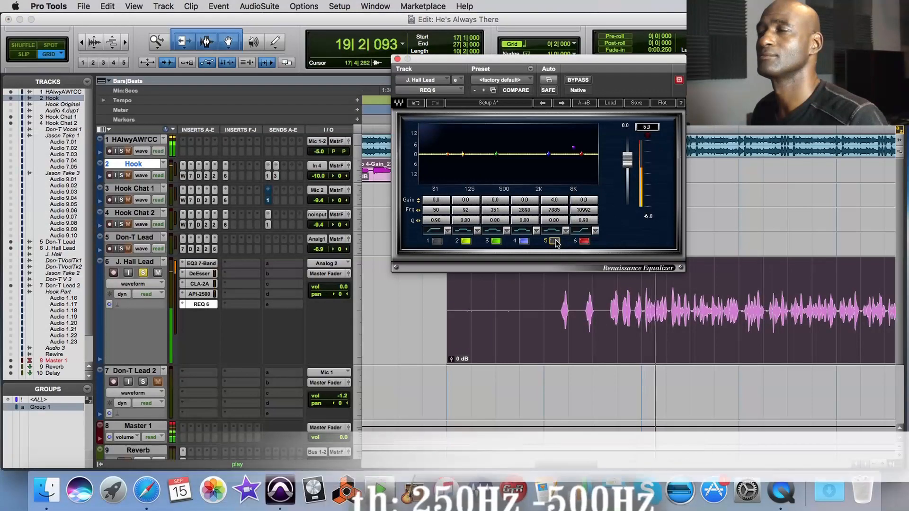
left_click(554, 241)
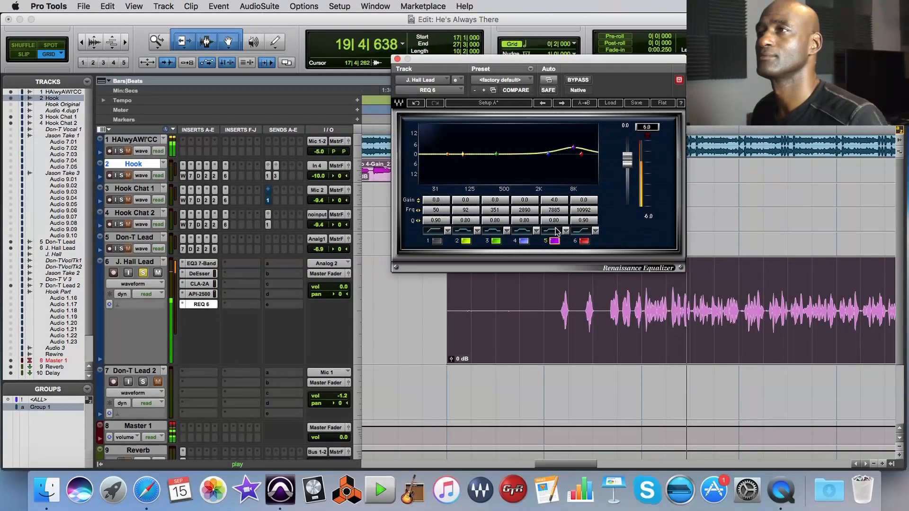
left_click_drag(553, 210, 556, 212)
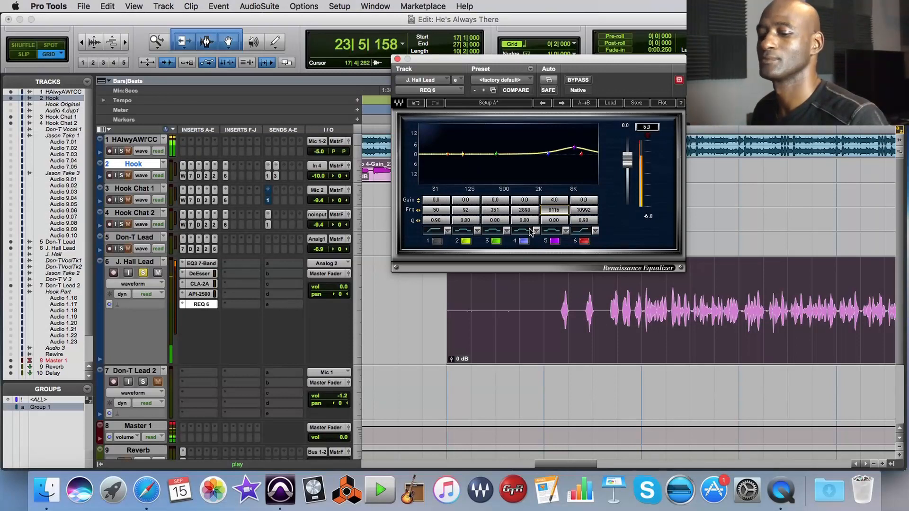
key("space")
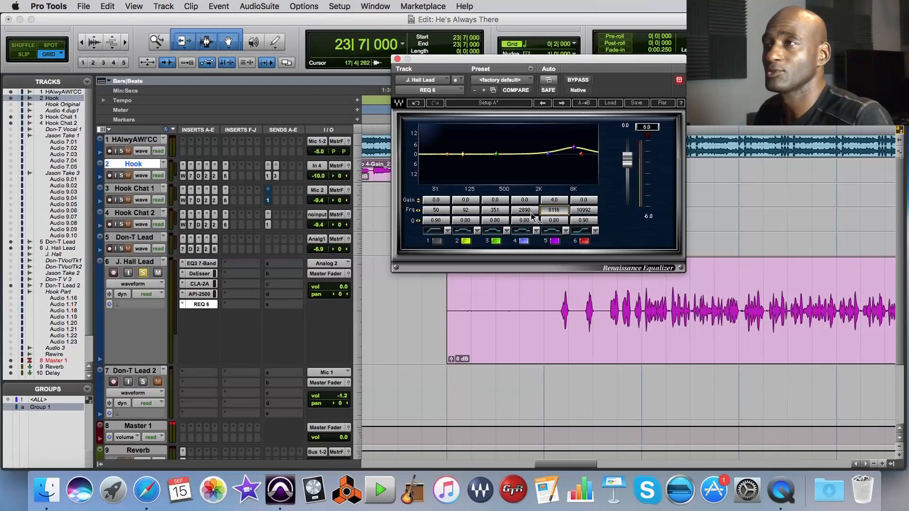
- Set the REQ 6's band 4 frequency to 2400 Hz and its band 6 frequency to 11987 Hz
left_click_drag(525, 210, 525, 213)
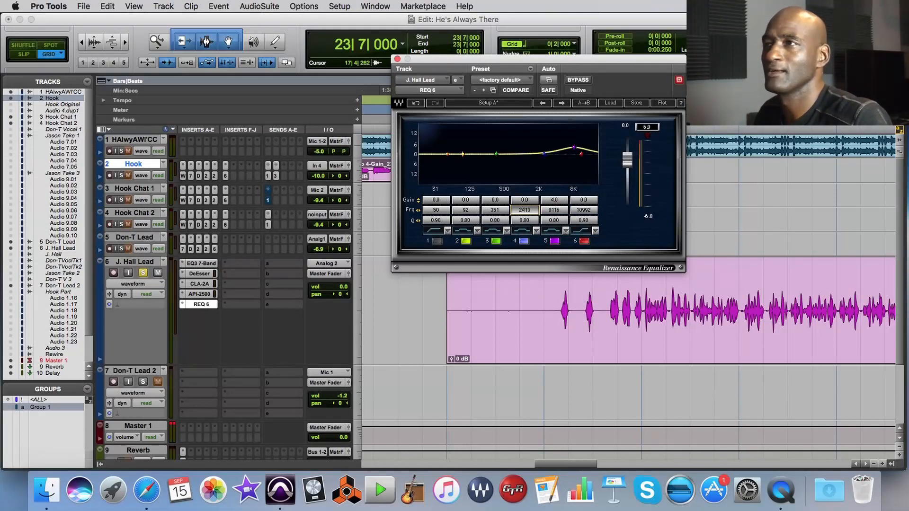
left_click_drag(524, 210, 525, 210)
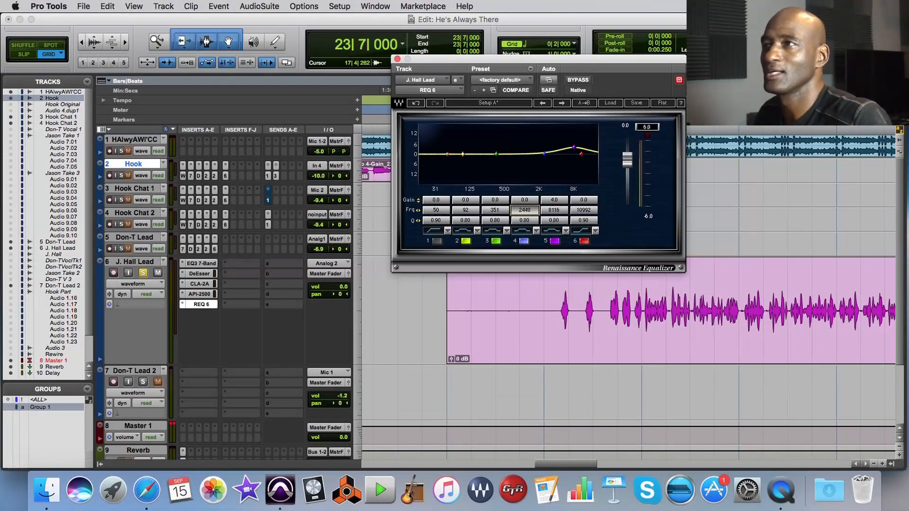
left_click_drag(525, 210, 525, 209)
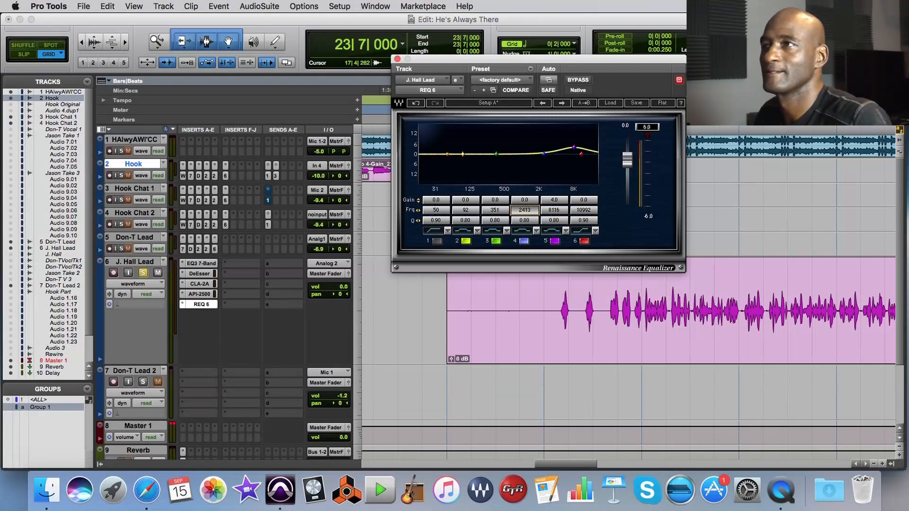
left_click(530, 209)
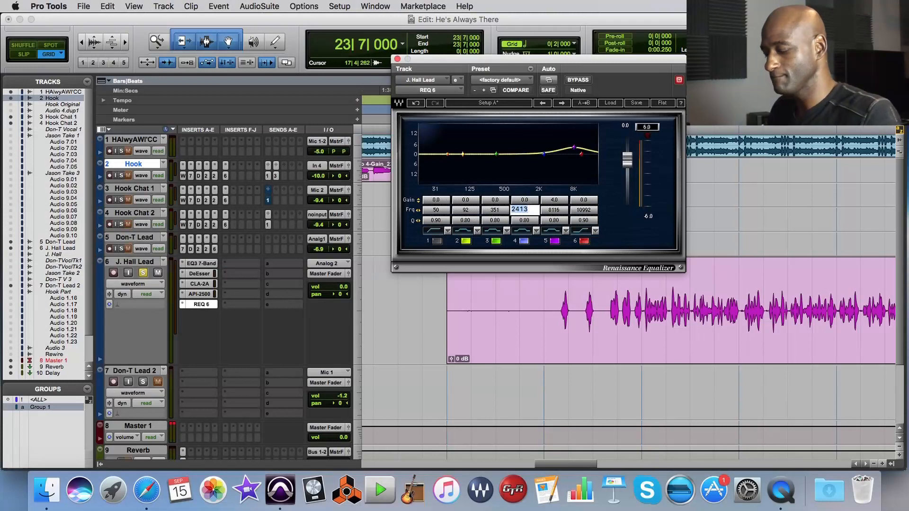
type("2400")
key("Return")
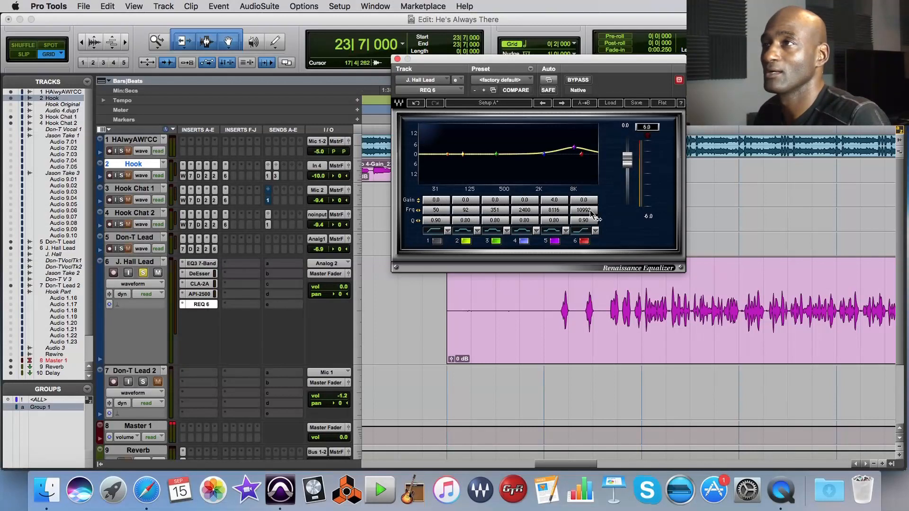
left_click_drag(593, 216, 589, 210)
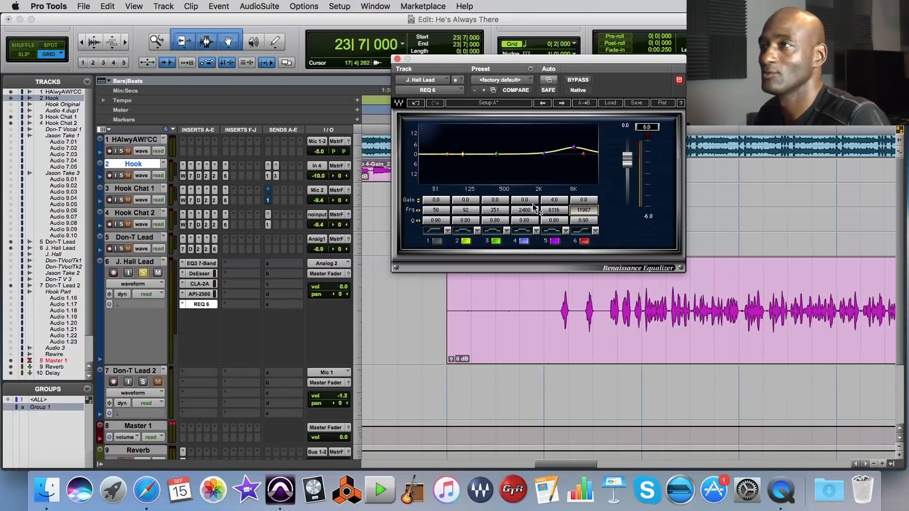
- Play the vocal from 19|3|000 while raising REQ 6 band 4's gain to 3.0 dB, and stop playback
left_click(667, 289)
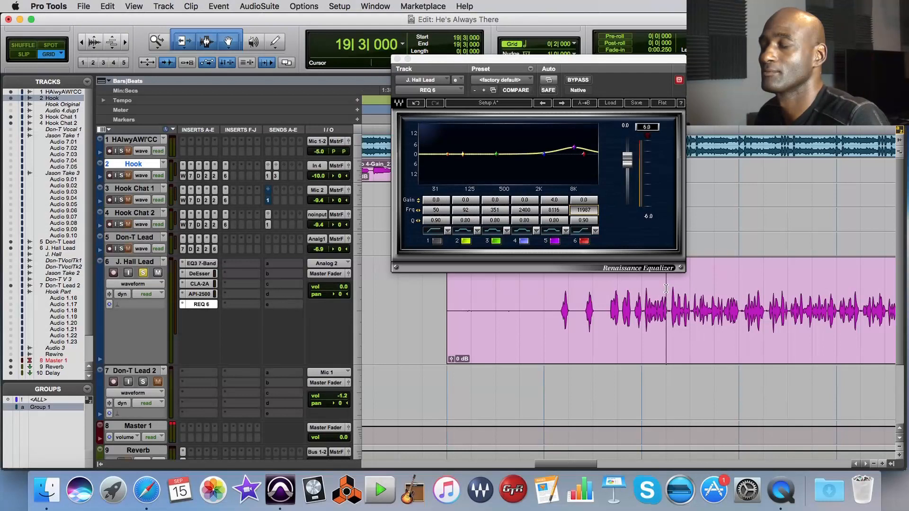
key("space")
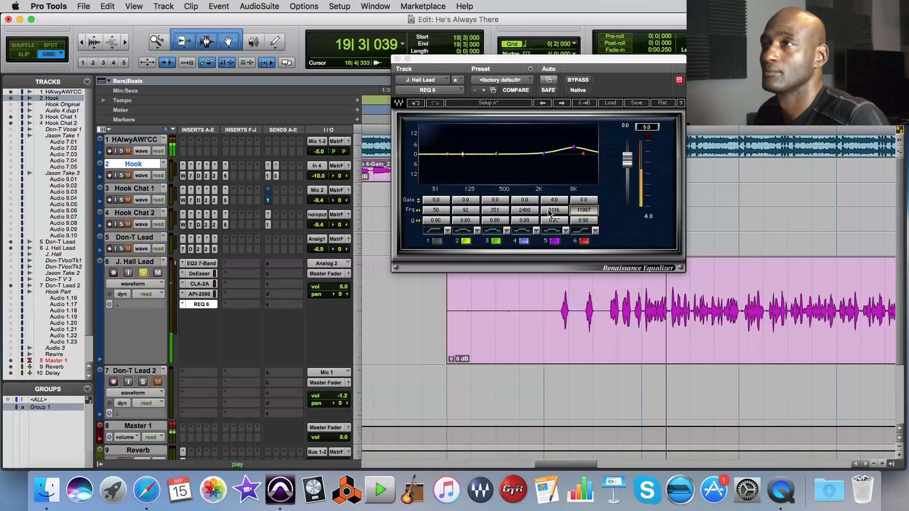
left_click(524, 200)
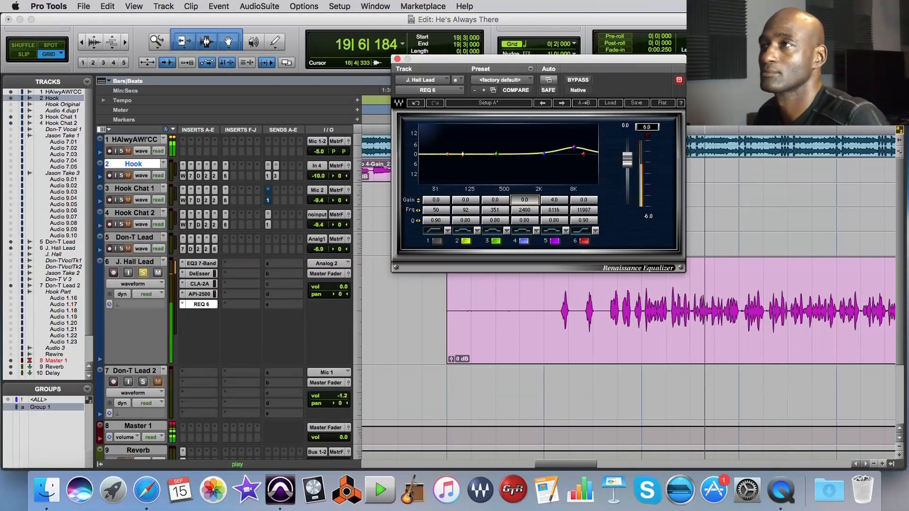
left_click_drag(525, 199, 524, 186)
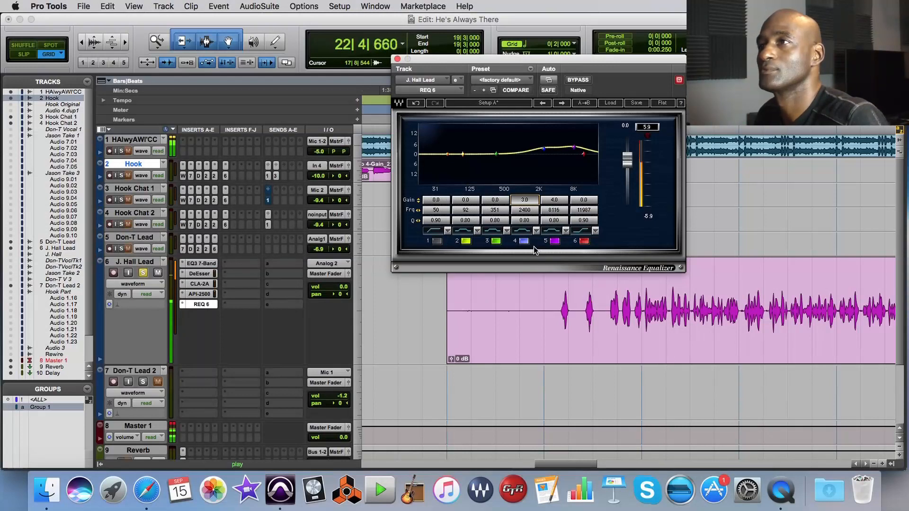
mouse_move(530, 212)
left_mouse_down()
mouse_move(530, 200)
mouse_move(533, 210)
left_mouse_up()
key("space")
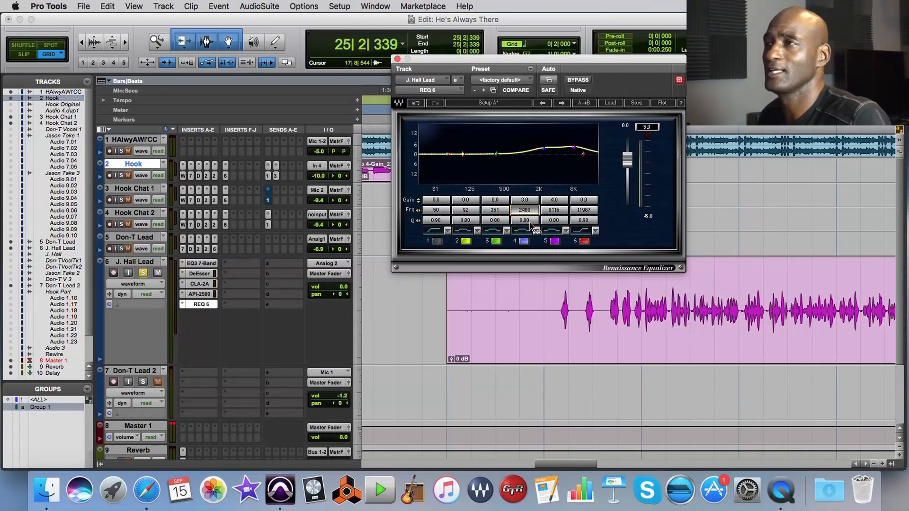
- Play the vocal from 20|1|000 and compare the sound with REQ 6 band 4 switched off and on, leaving it on
left_click_drag(564, 61, 519, 64)
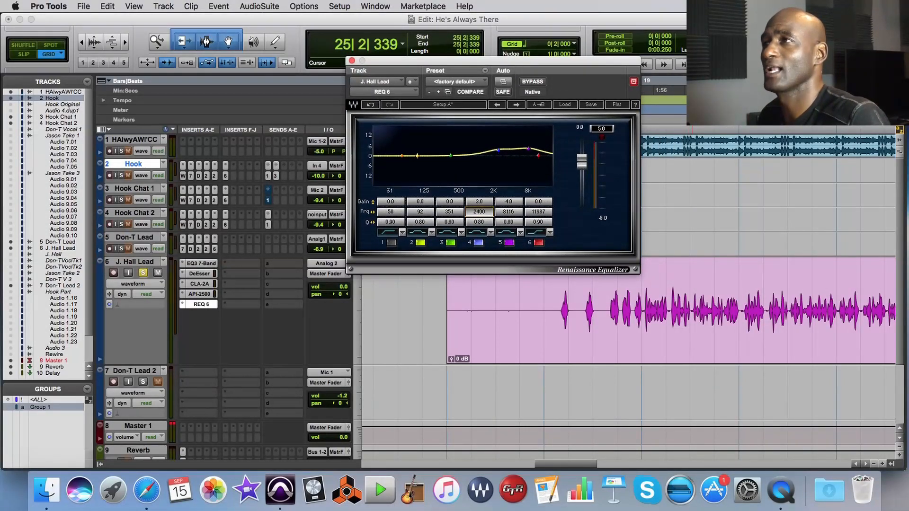
left_click(739, 85)
key("space")
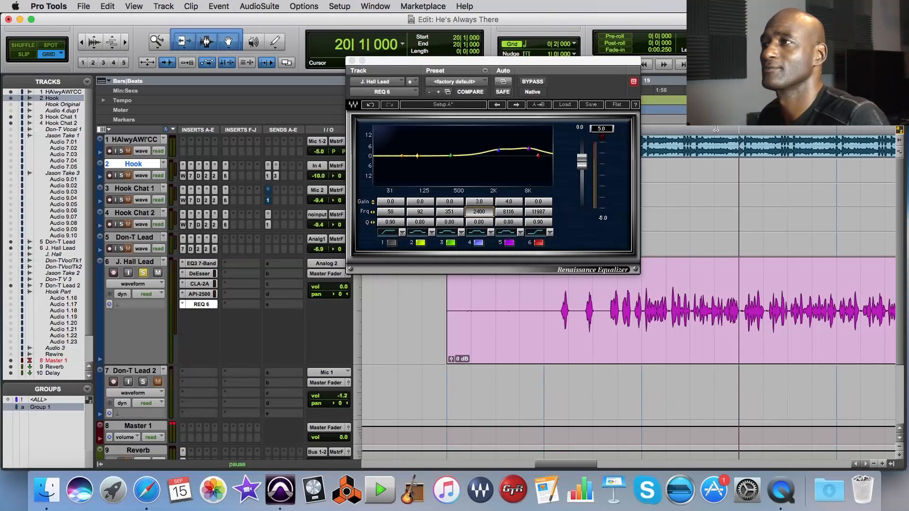
left_click(479, 243)
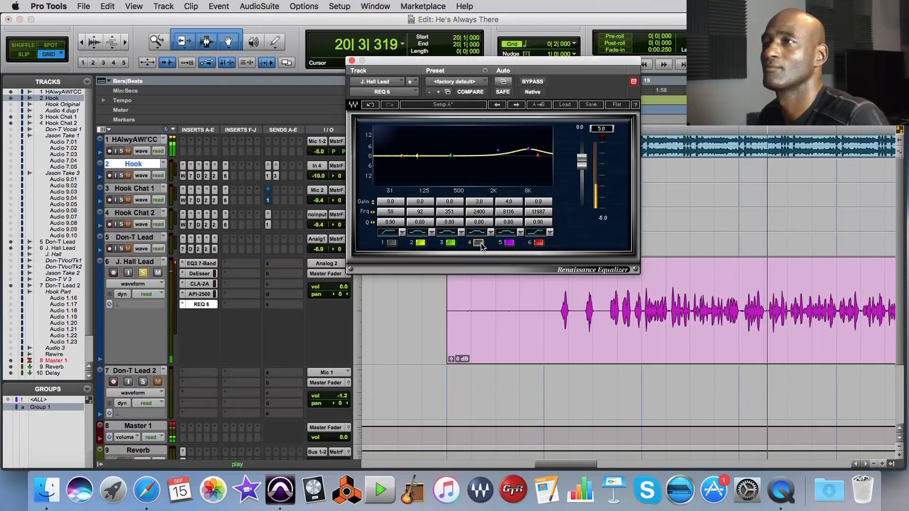
left_click(478, 243)
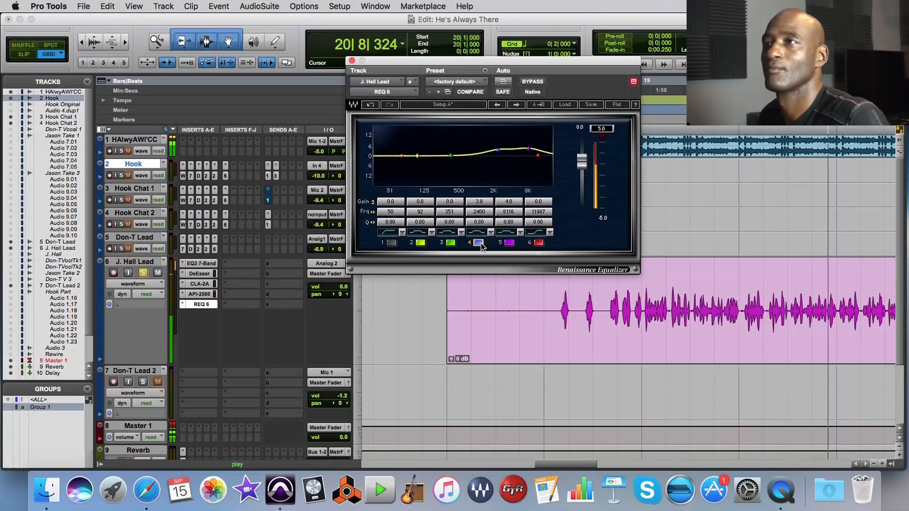
left_click(479, 243)
left_click(478, 243)
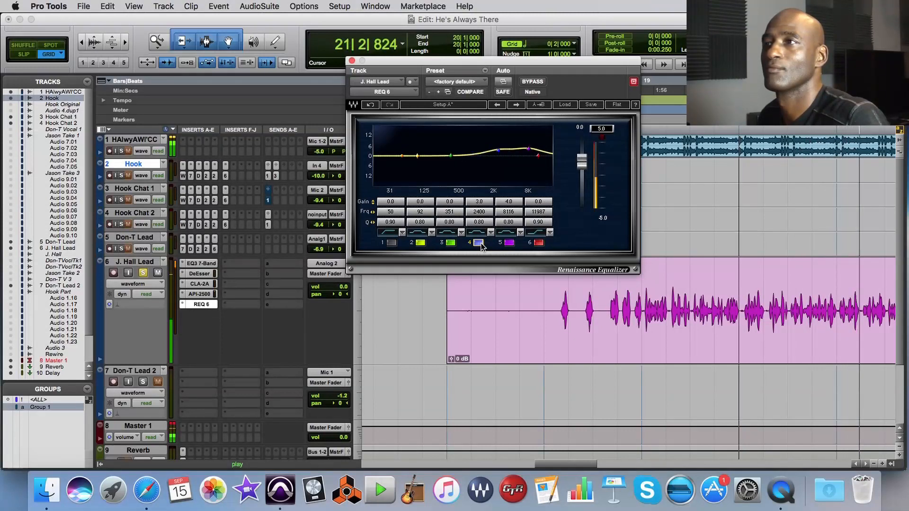
left_click(479, 243)
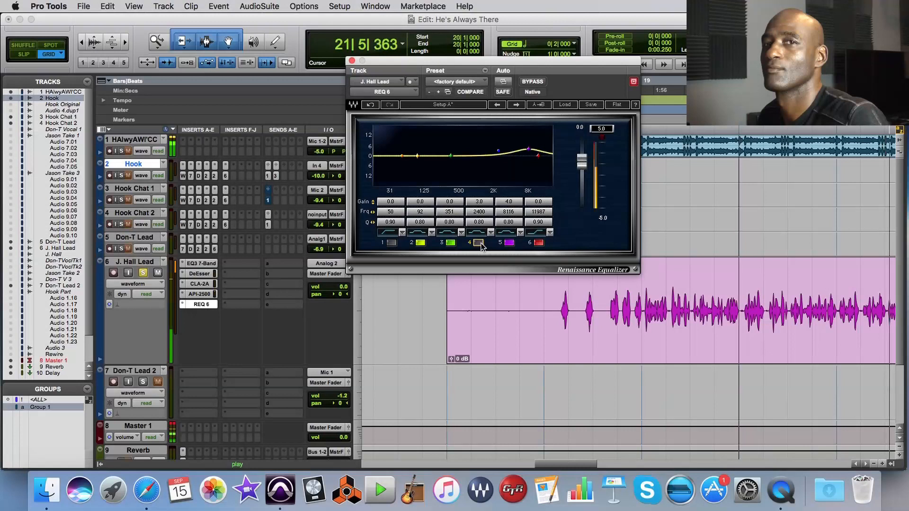
left_click(479, 243)
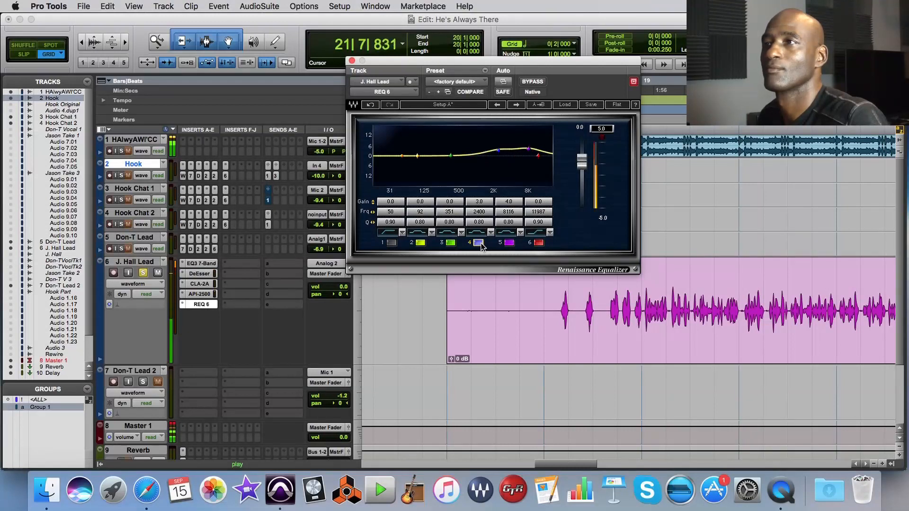
key("space")
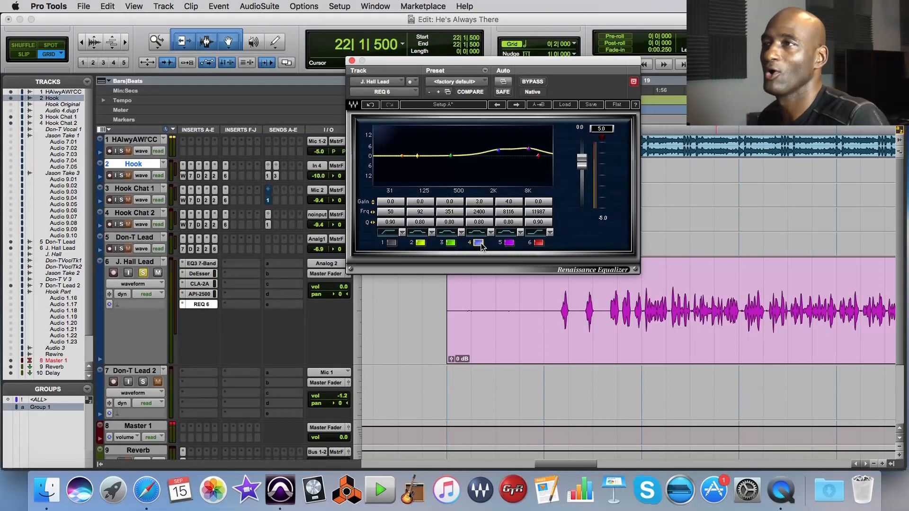
- Raise REQ 6 band 6's gain to 1.0 dB and compare it off and on during playback from 20|1|000, leaving it on
left_click(541, 203)
left_click_drag(541, 204, 541, 199)
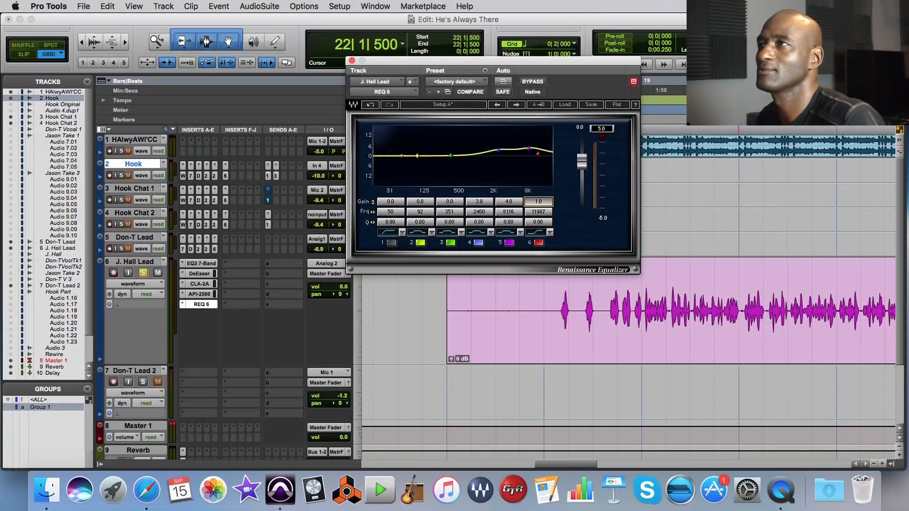
left_click(738, 296)
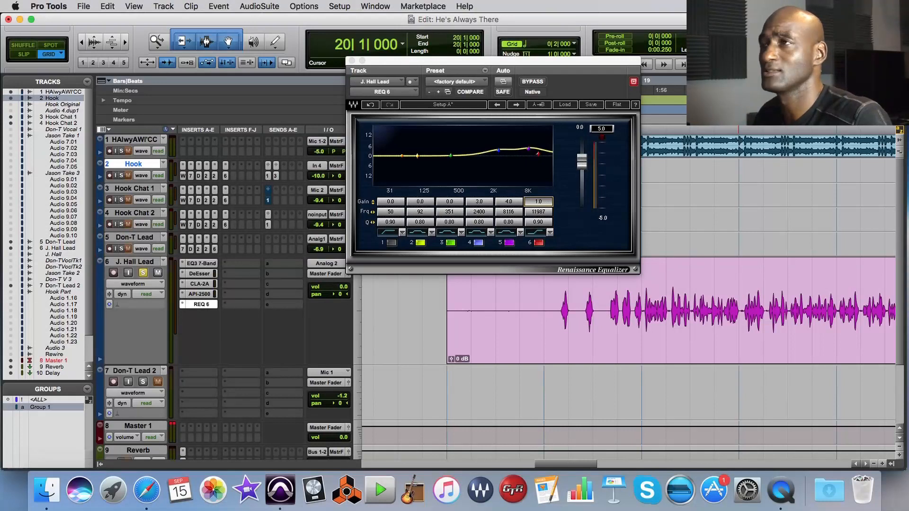
key("space")
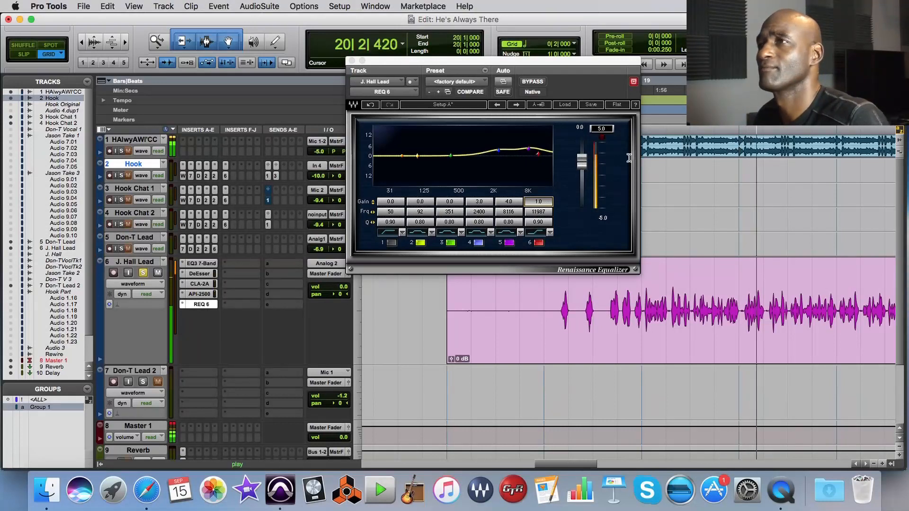
left_click(540, 244)
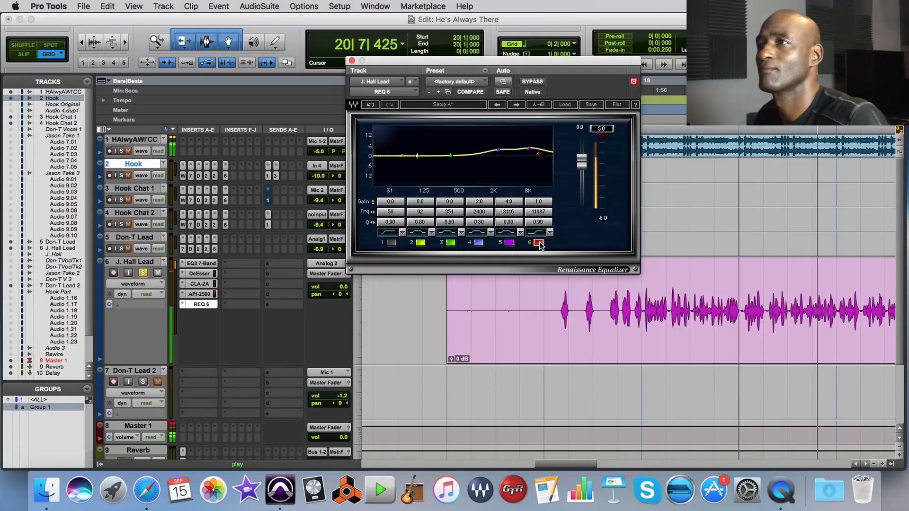
left_click(540, 244)
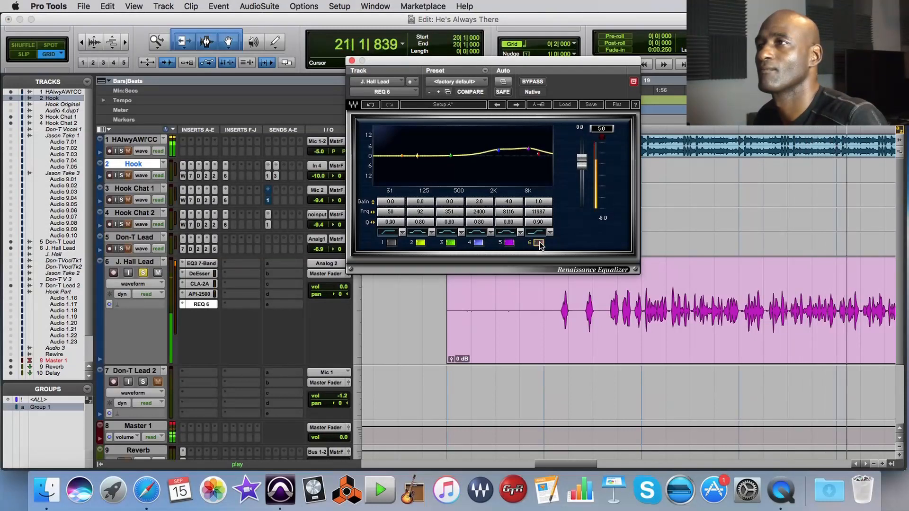
left_click(540, 243)
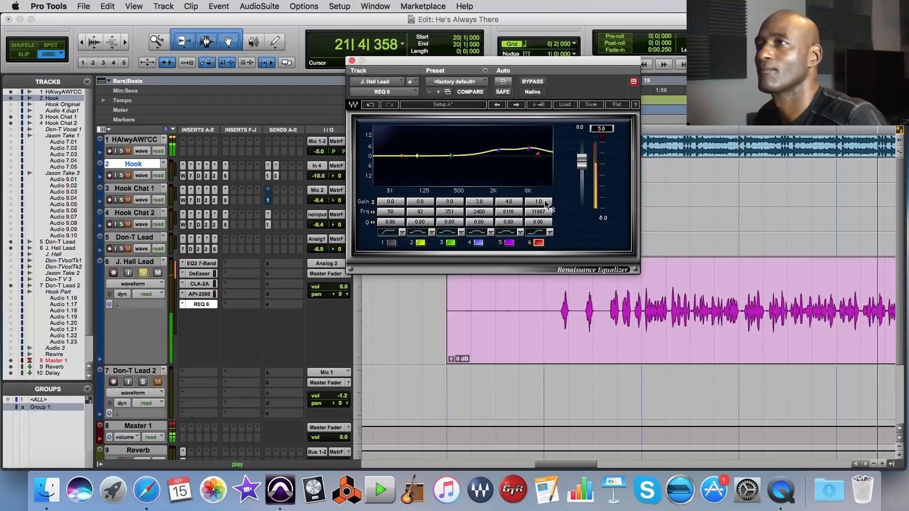